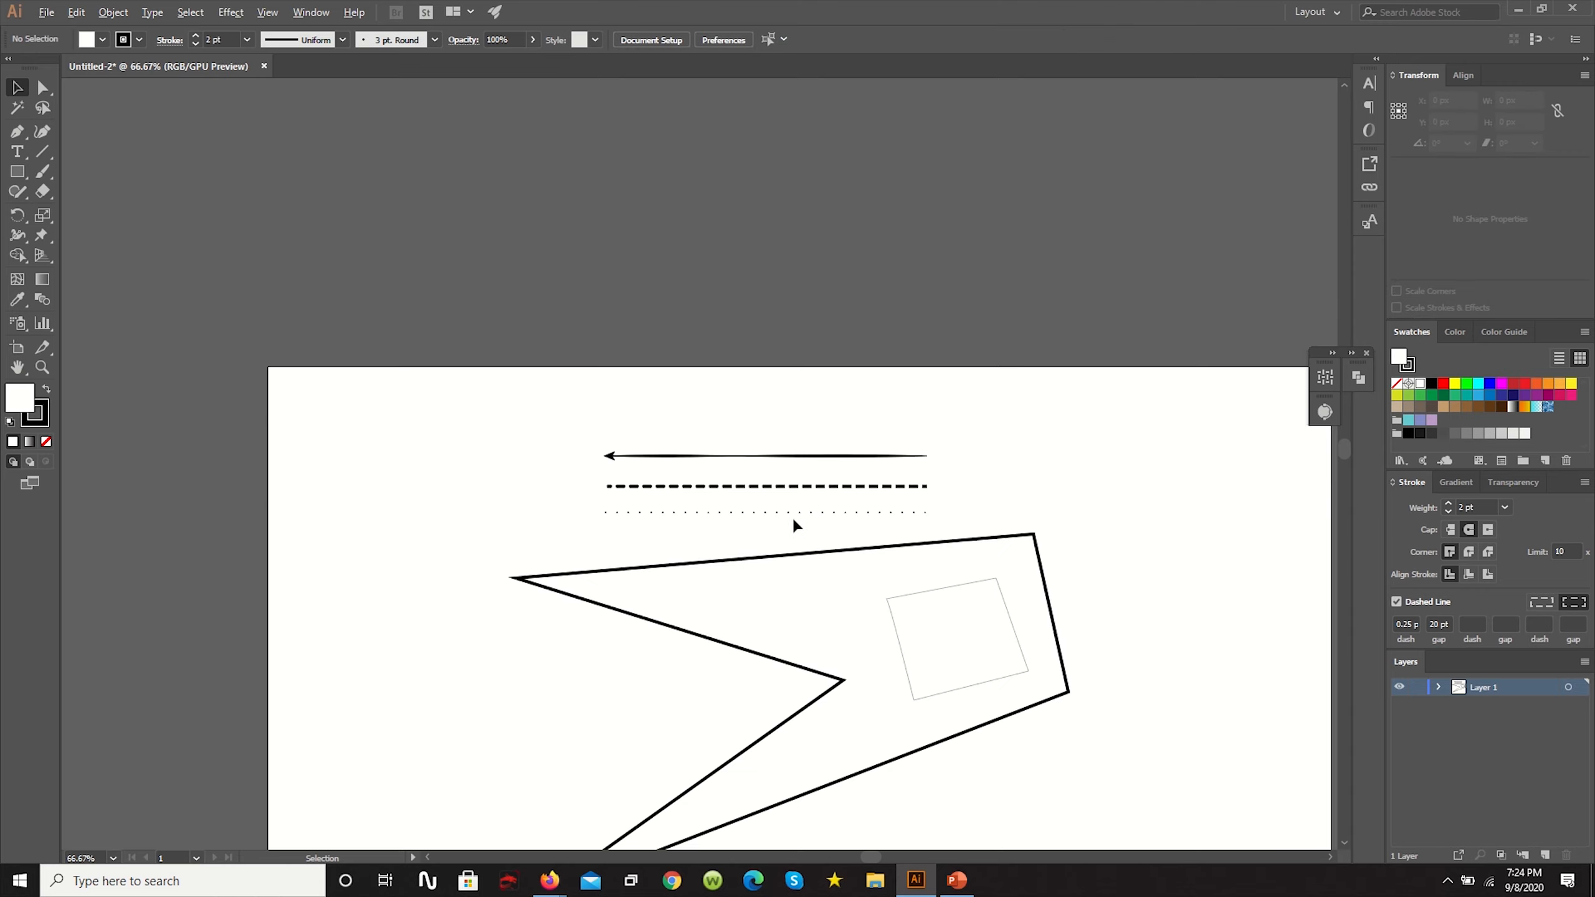
pyautogui.moveTo(931, 540); pyautogui.dragTo(690, 443)
pyautogui.scroll(-5, 704, 447)
pyautogui.scroll(4, 715, 459)
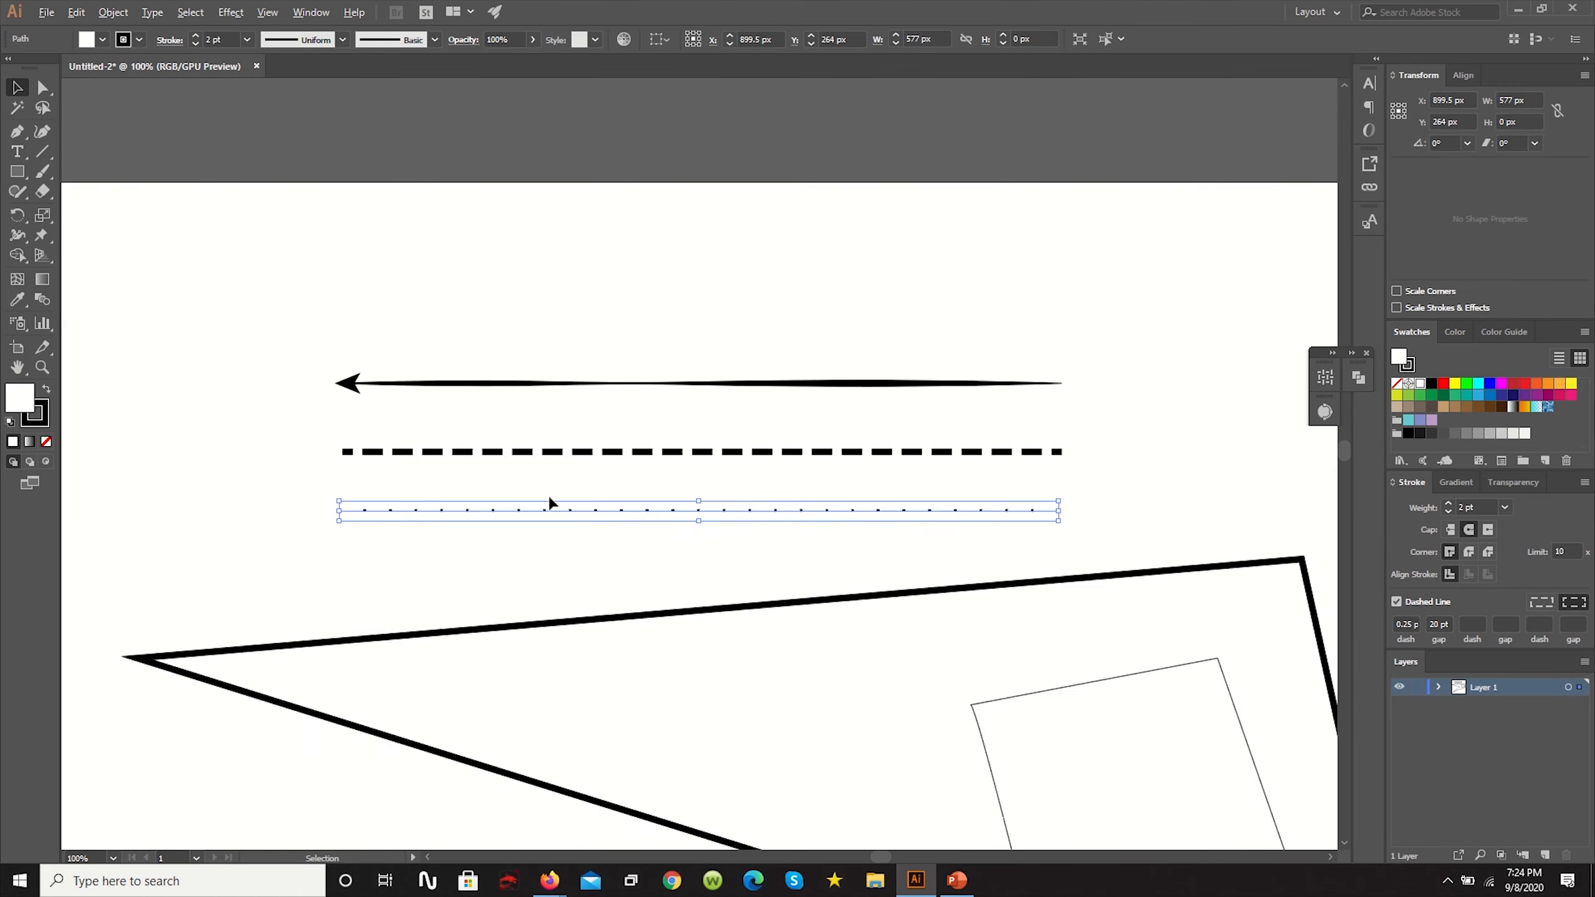
pyautogui.click(699, 484)
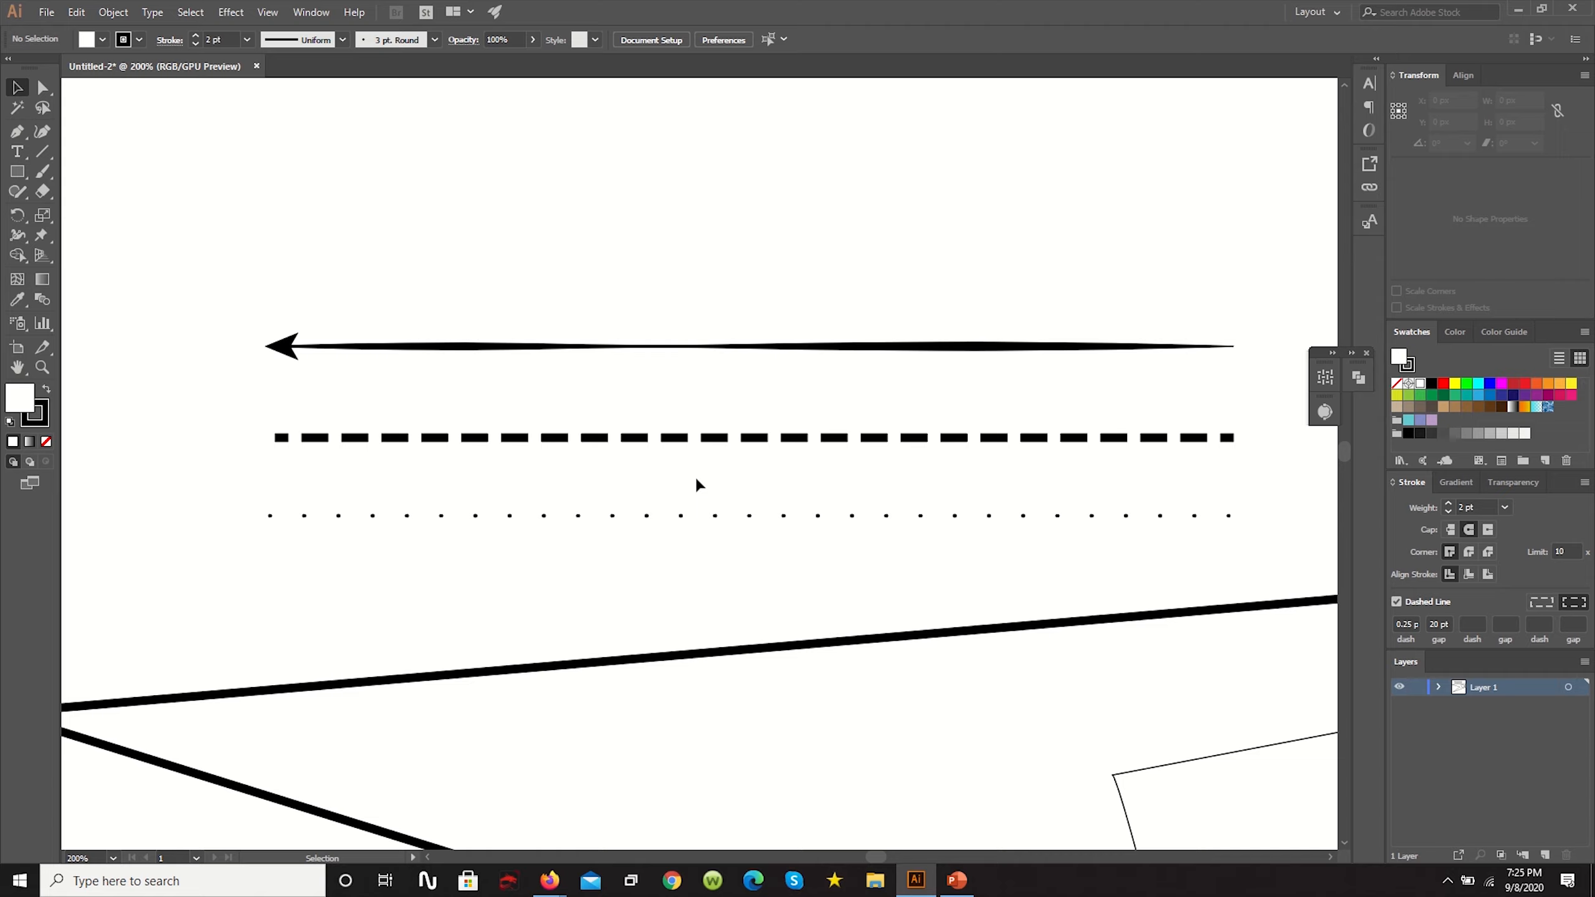
# - Delete all the artwork from the artboard
pyautogui.hotkey('ctrl', '0')
pyautogui.hotkey('ctrl', 'a')
pyautogui.press('Delete')
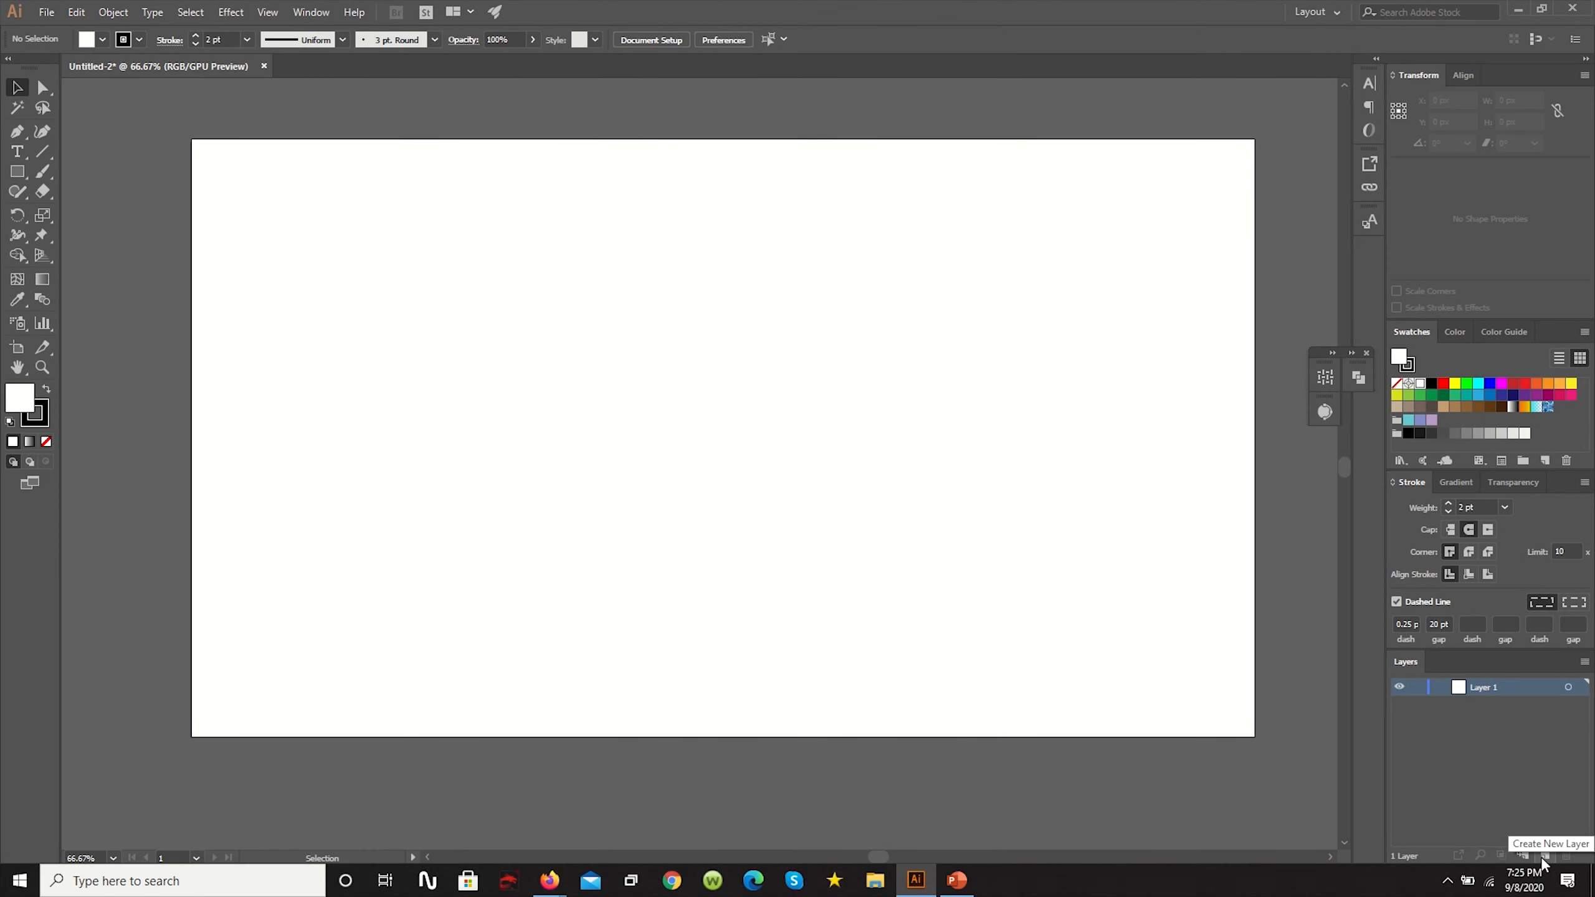
# - Add a new layer above Layer 1 and draw a square about 670 px wide on it
pyautogui.click(1541, 856)
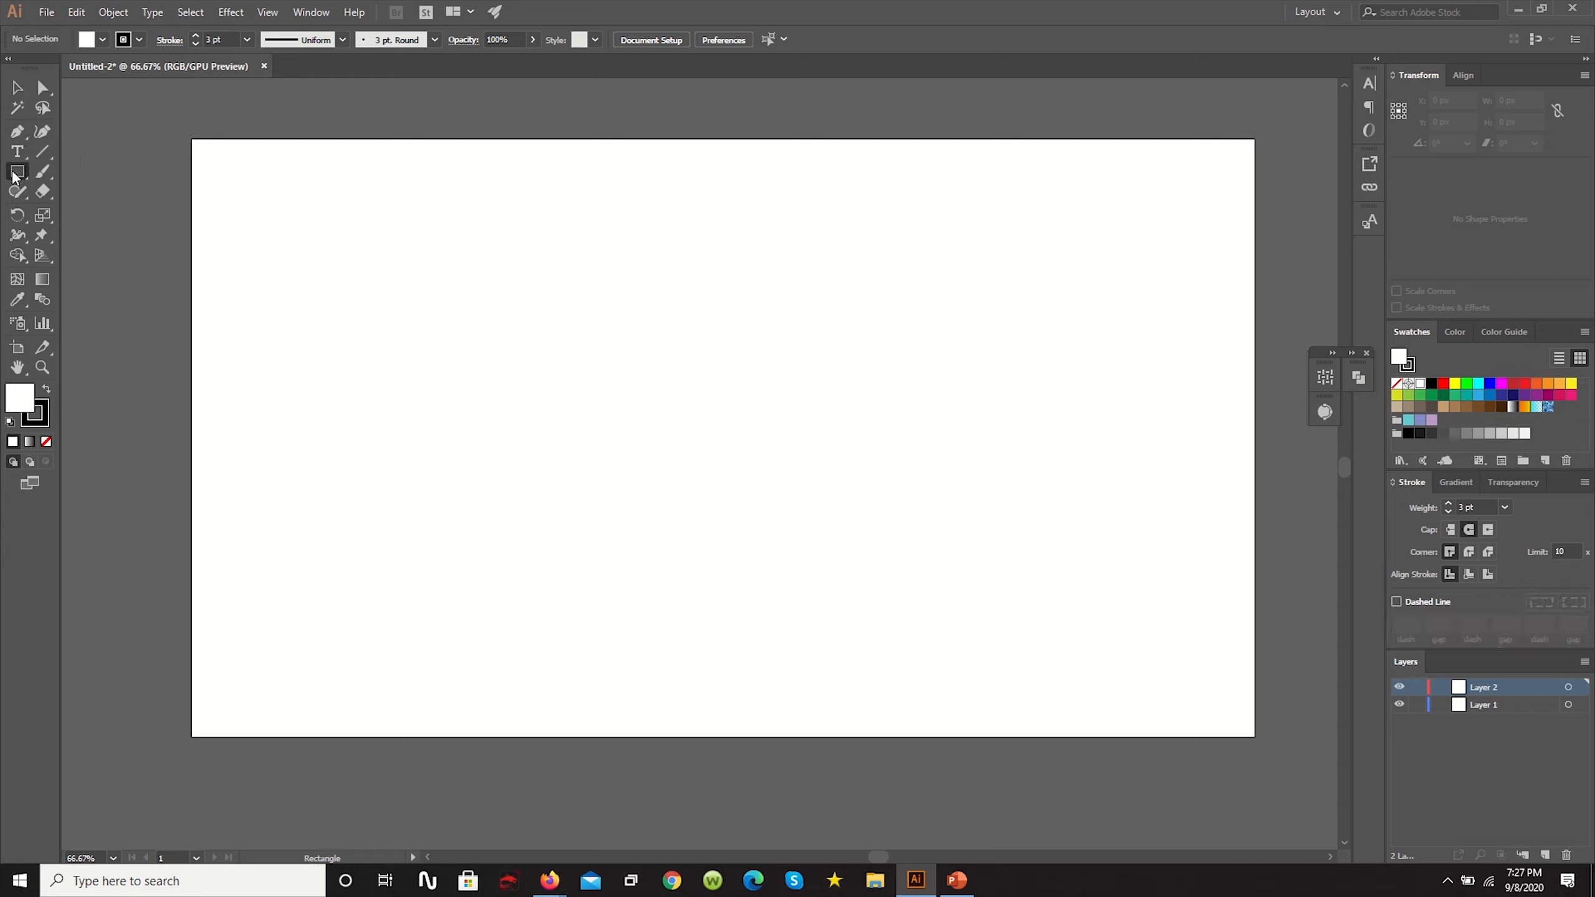
pyautogui.click(17, 172)
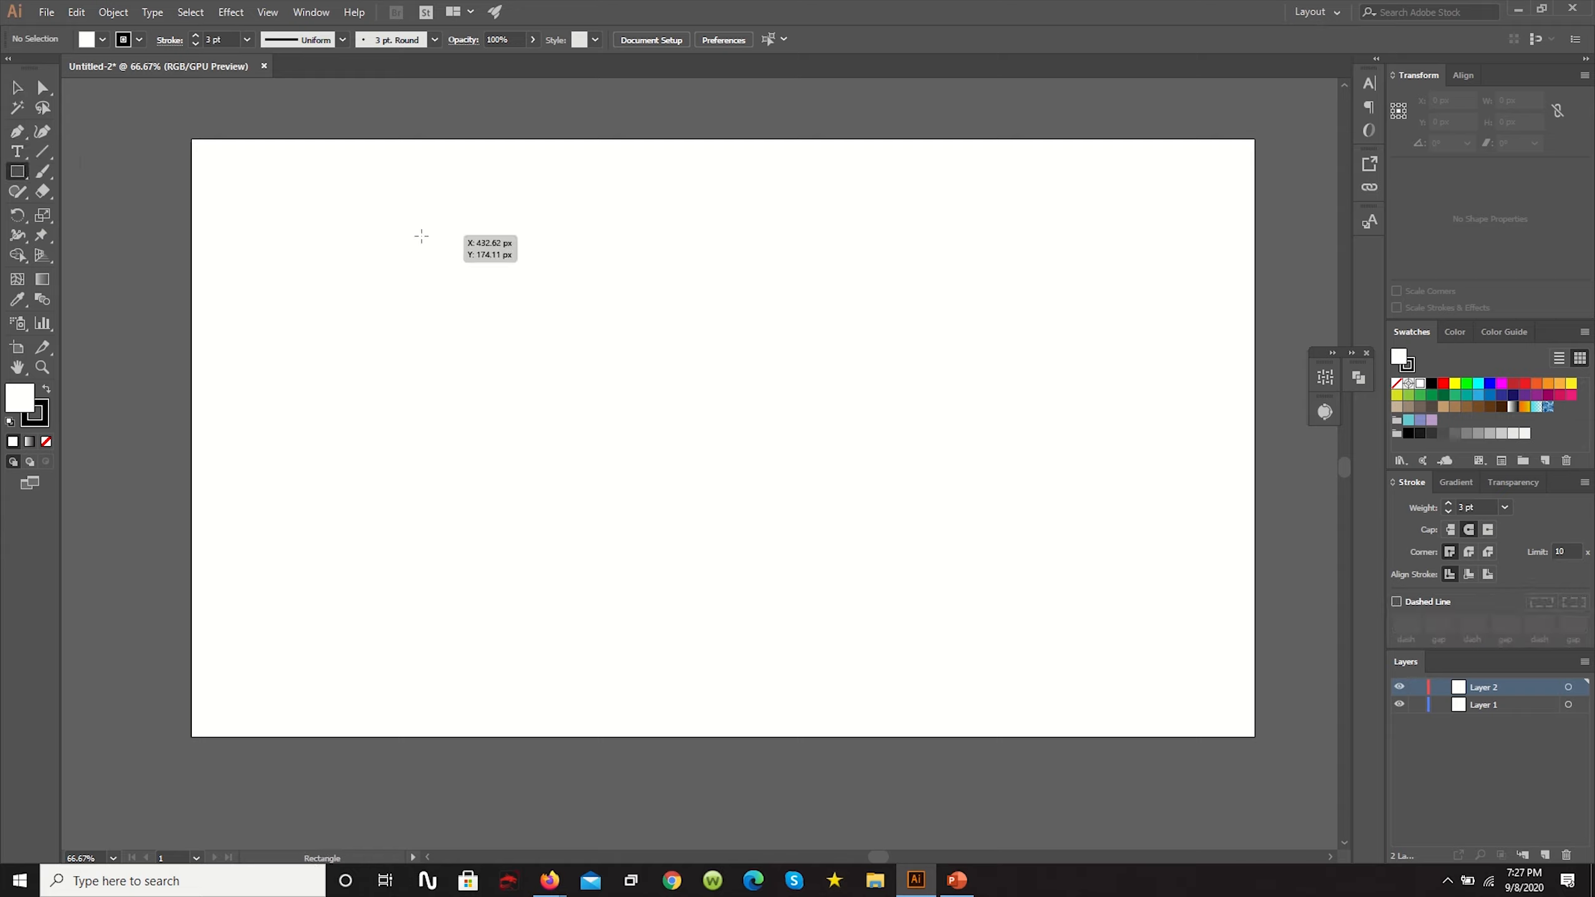
pyautogui.moveTo(394, 212); pyautogui.dragTo(765, 517)
# - Draw a rectangle about 1033 by 468 px on Layer 1, overlapping the square's lower corner
pyautogui.click(1487, 709)
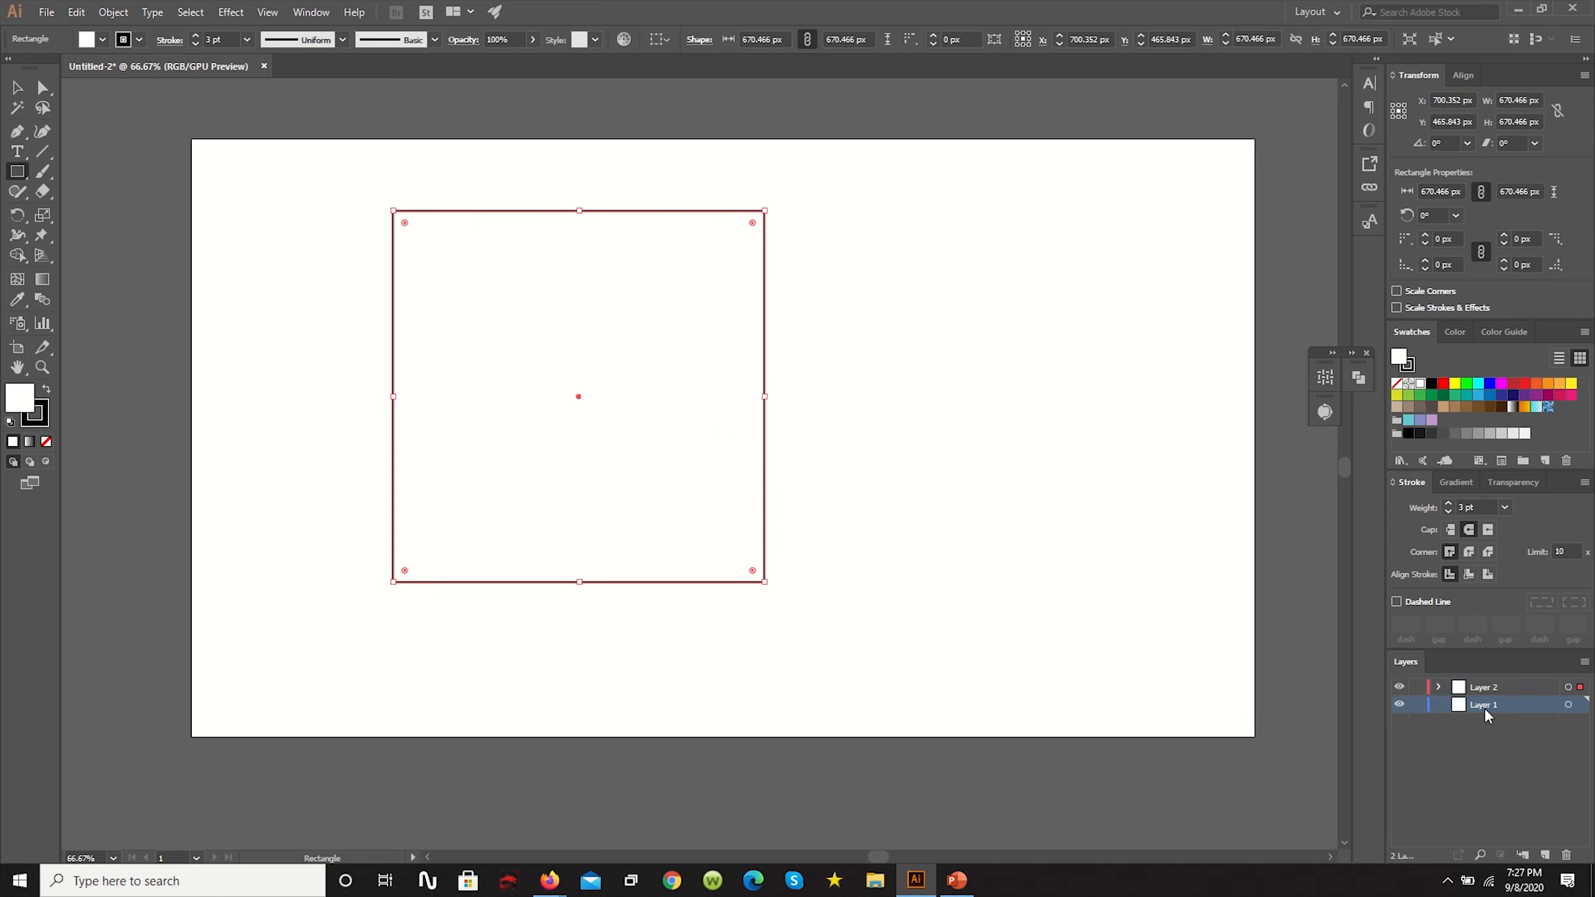
pyautogui.moveTo(1196, 677); pyautogui.dragTo(624, 418)
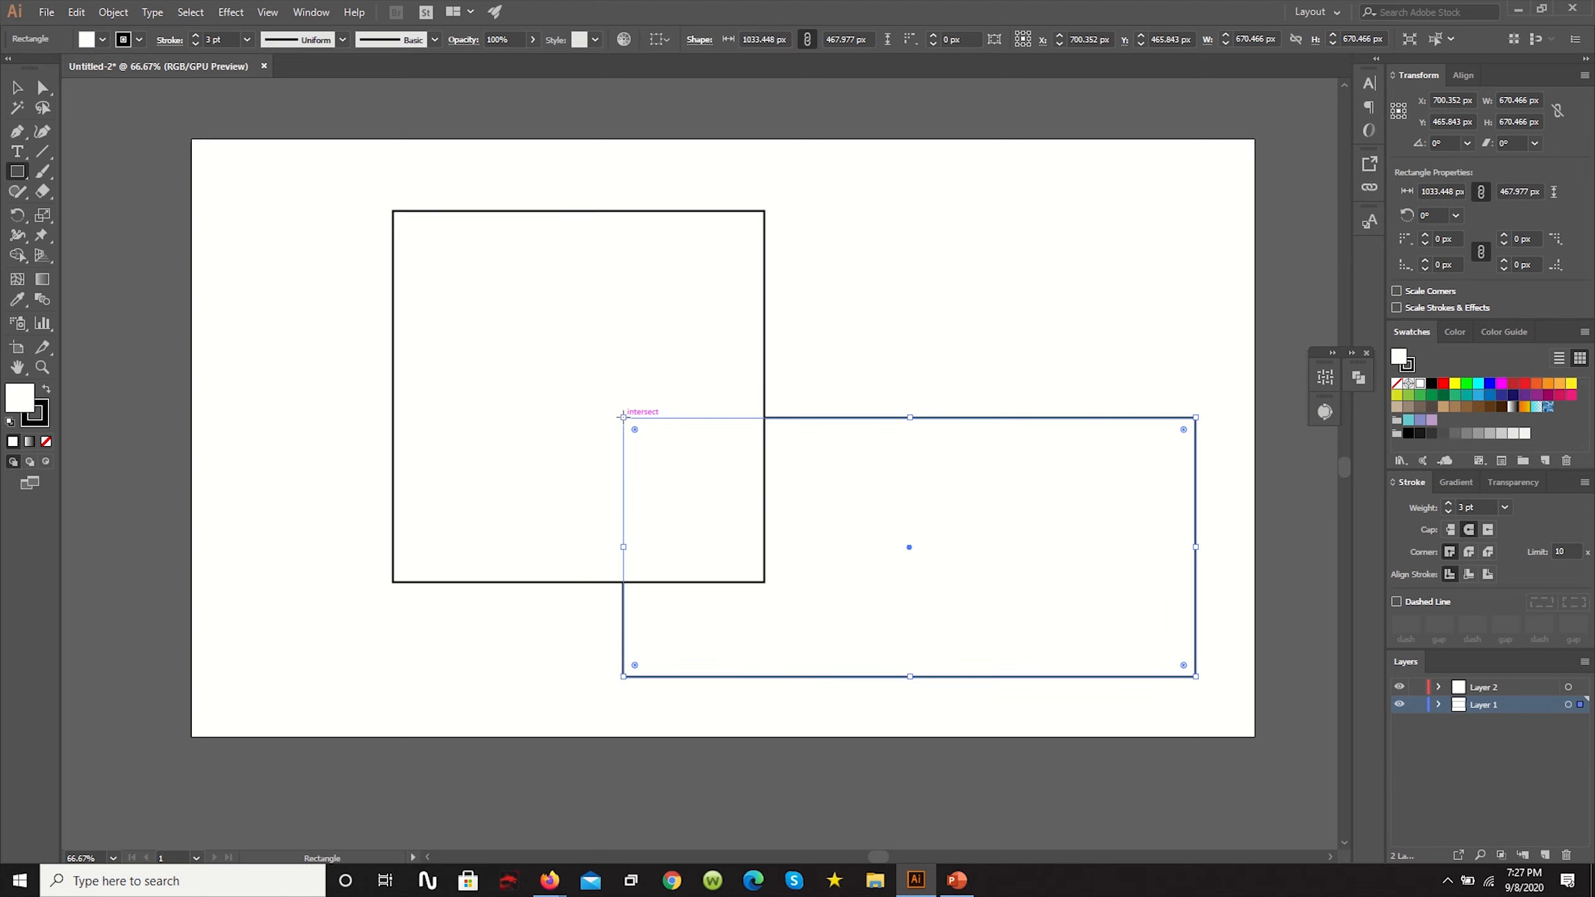
pyautogui.press('v')
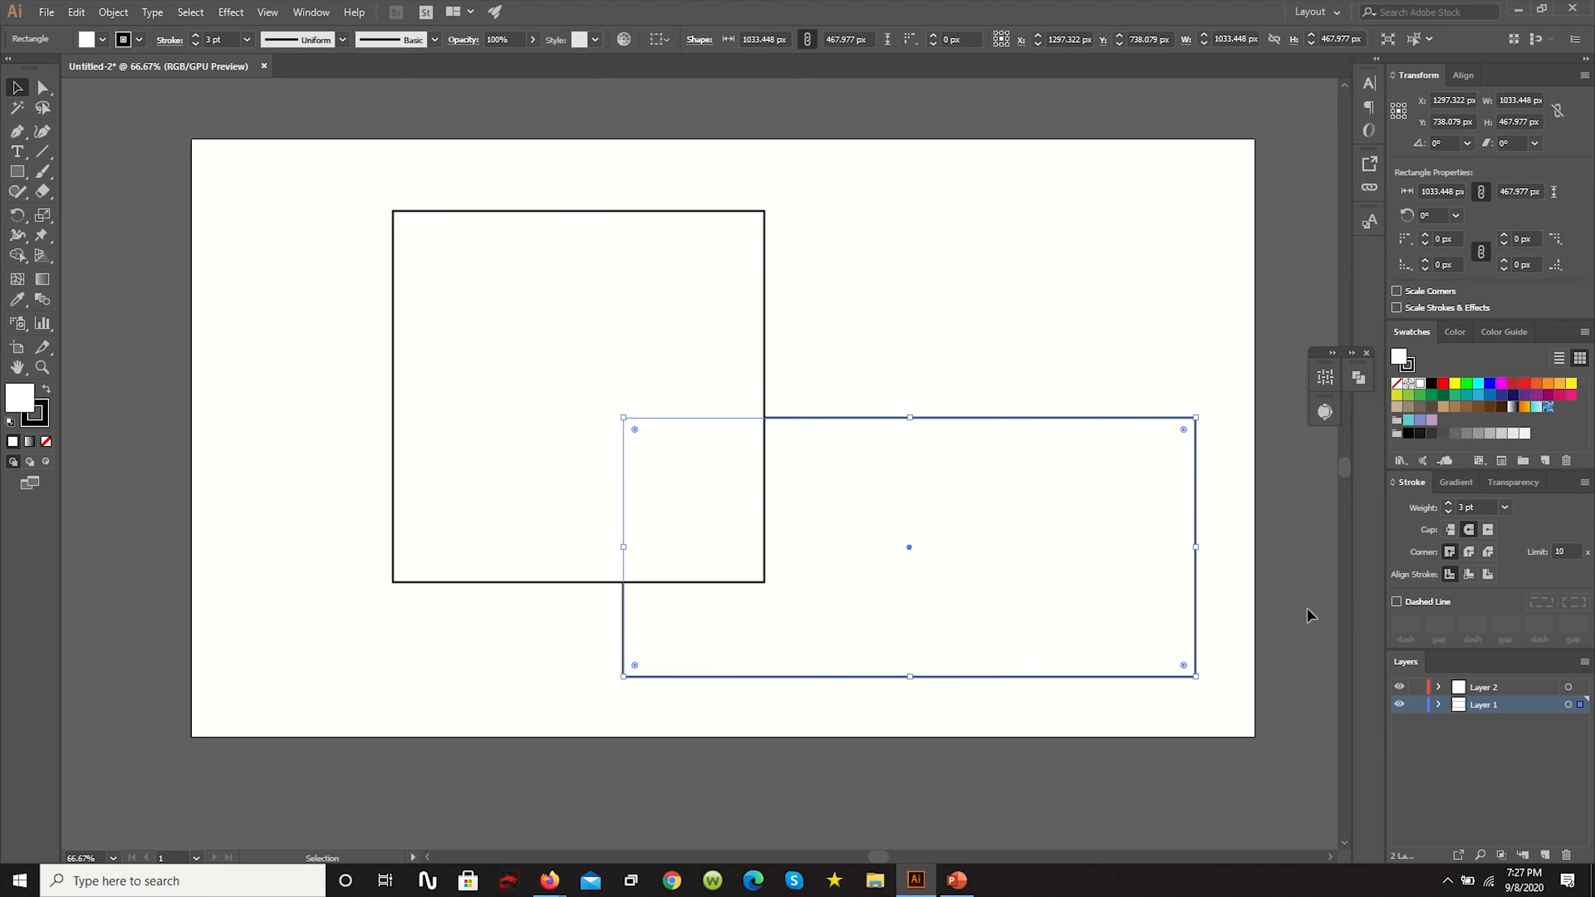
# - Hide Layer 1 and Layer 2 and show them again to compare which shape belongs to each layer
pyautogui.click(1514, 688)
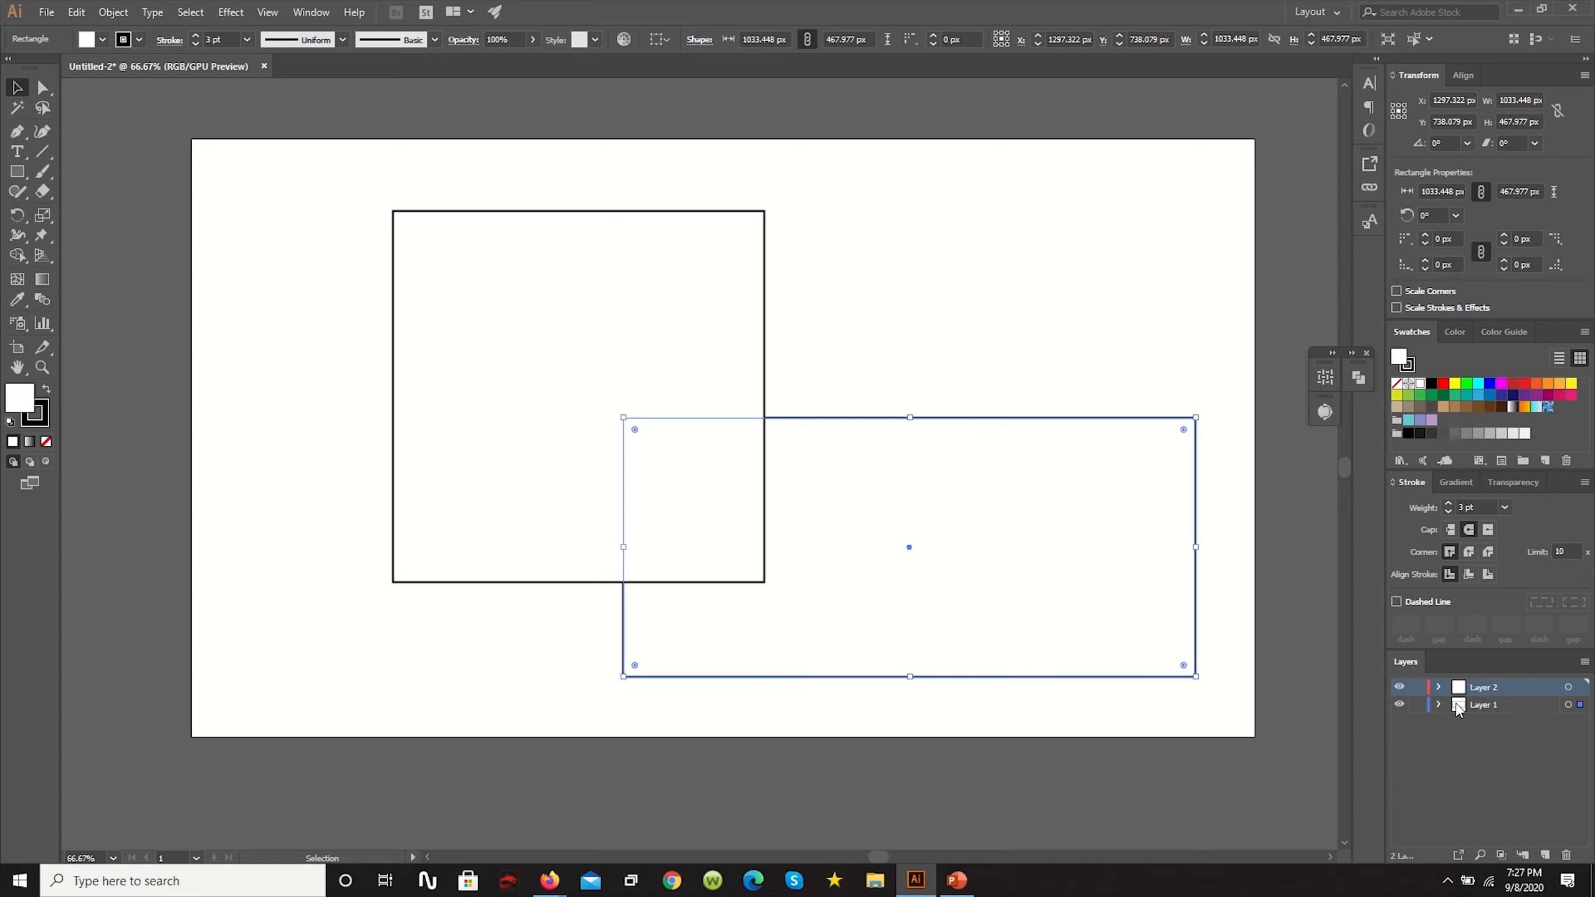
pyautogui.click(1401, 705)
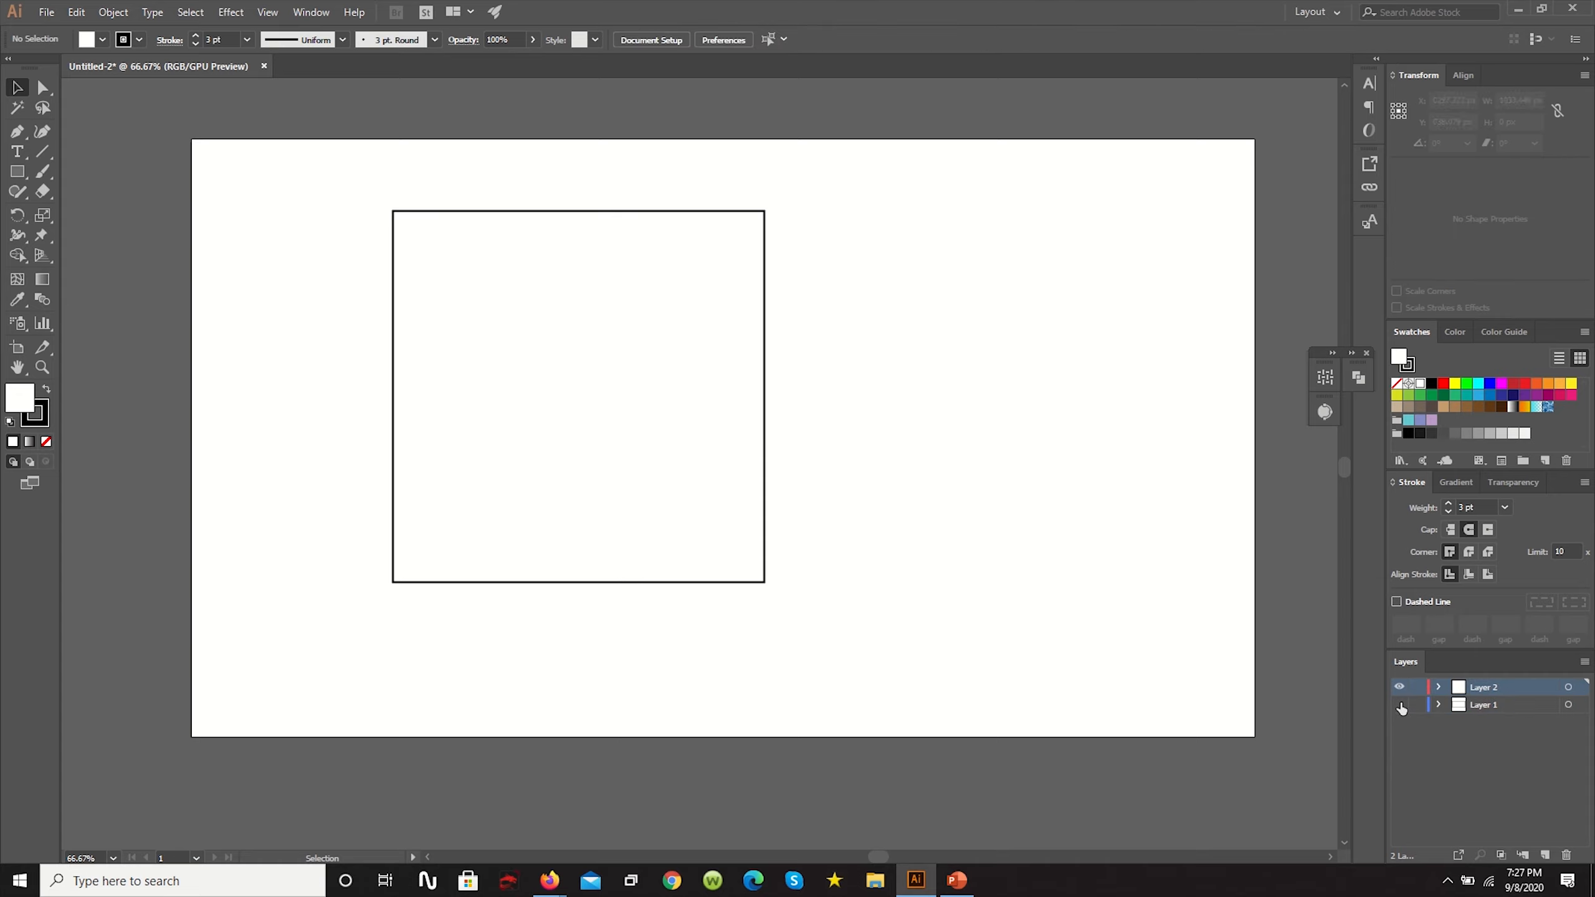
pyautogui.click(1399, 687)
pyautogui.click(1400, 704)
pyautogui.click(1400, 687)
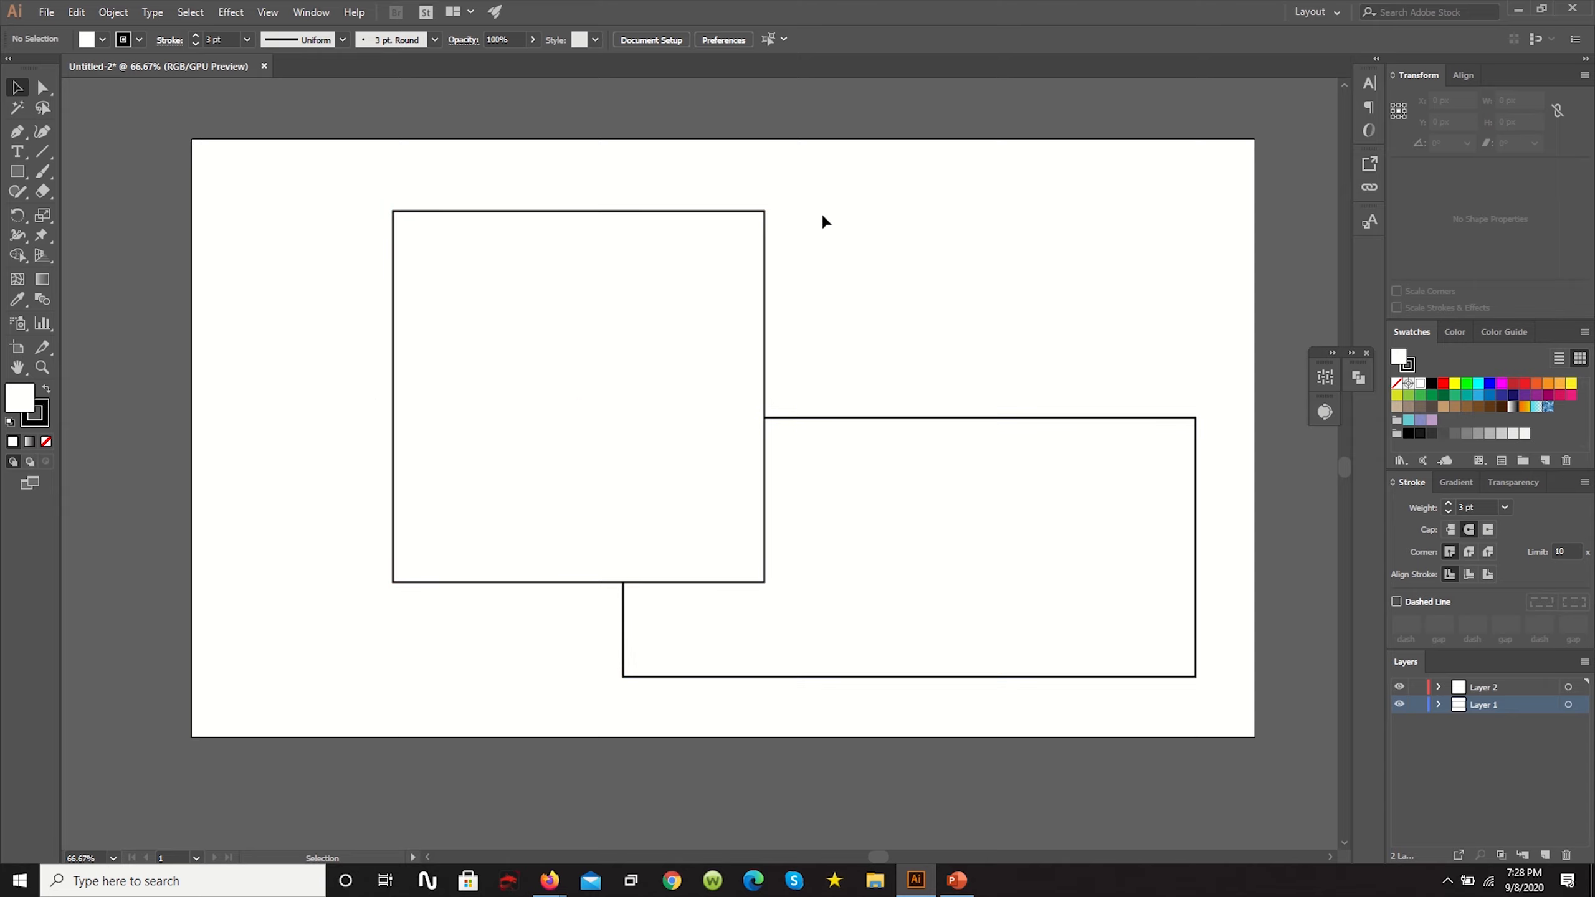
# - Fill the square on Layer 2 with bright red
pyautogui.click(484, 354)
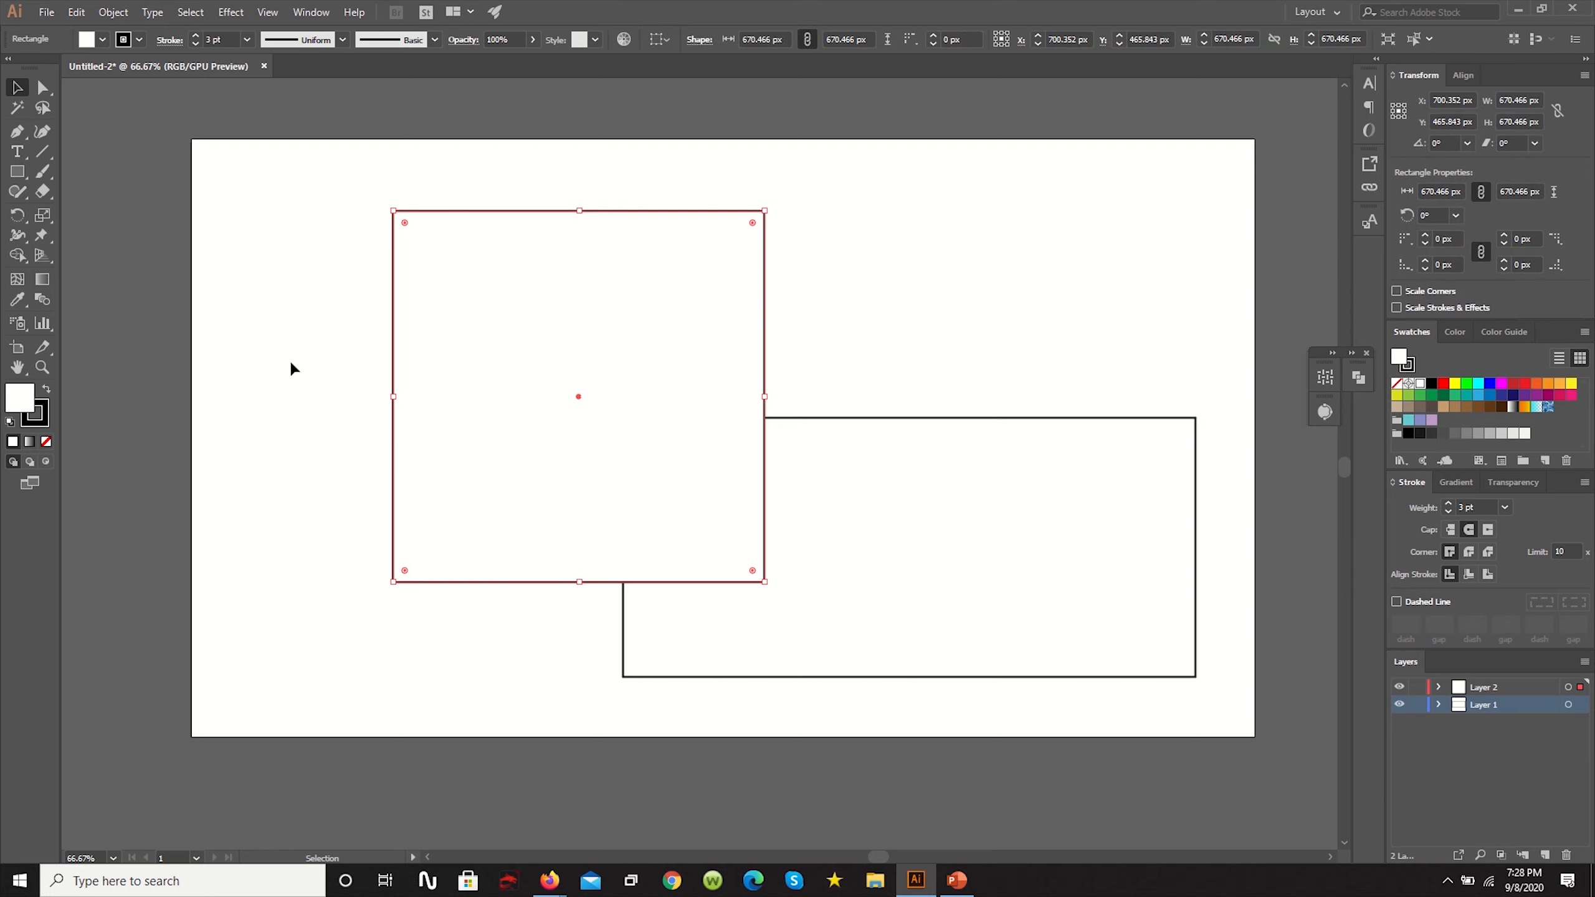
pyautogui.doubleClick(25, 399)
pyautogui.moveTo(101, 136); pyautogui.dragTo(228, 68)
pyautogui.click(412, 65)
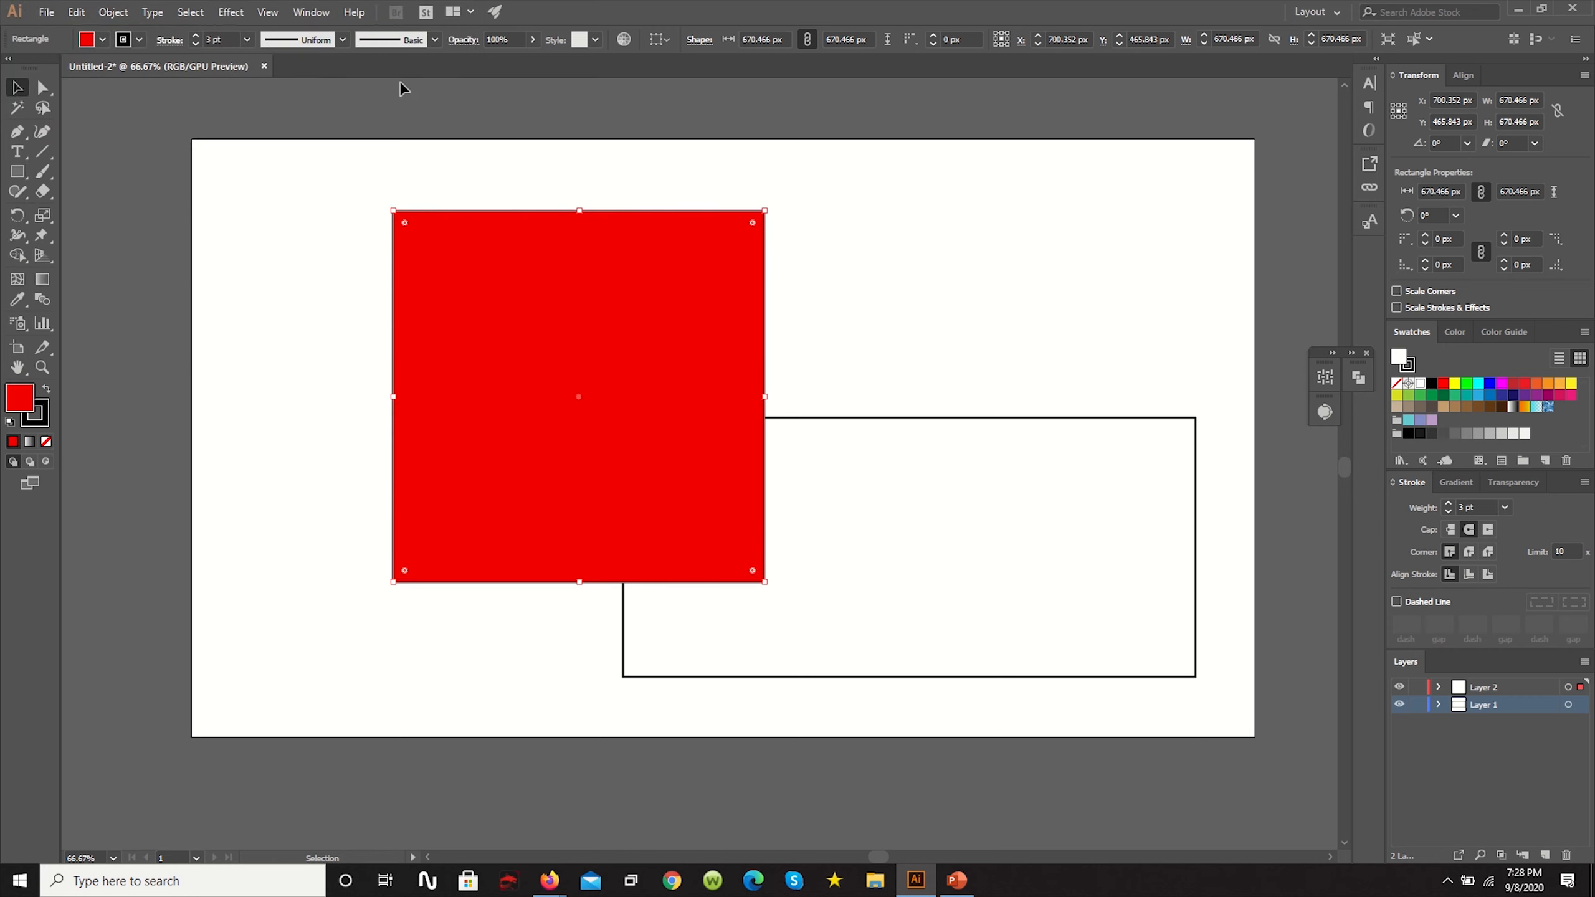
pyautogui.click(881, 248)
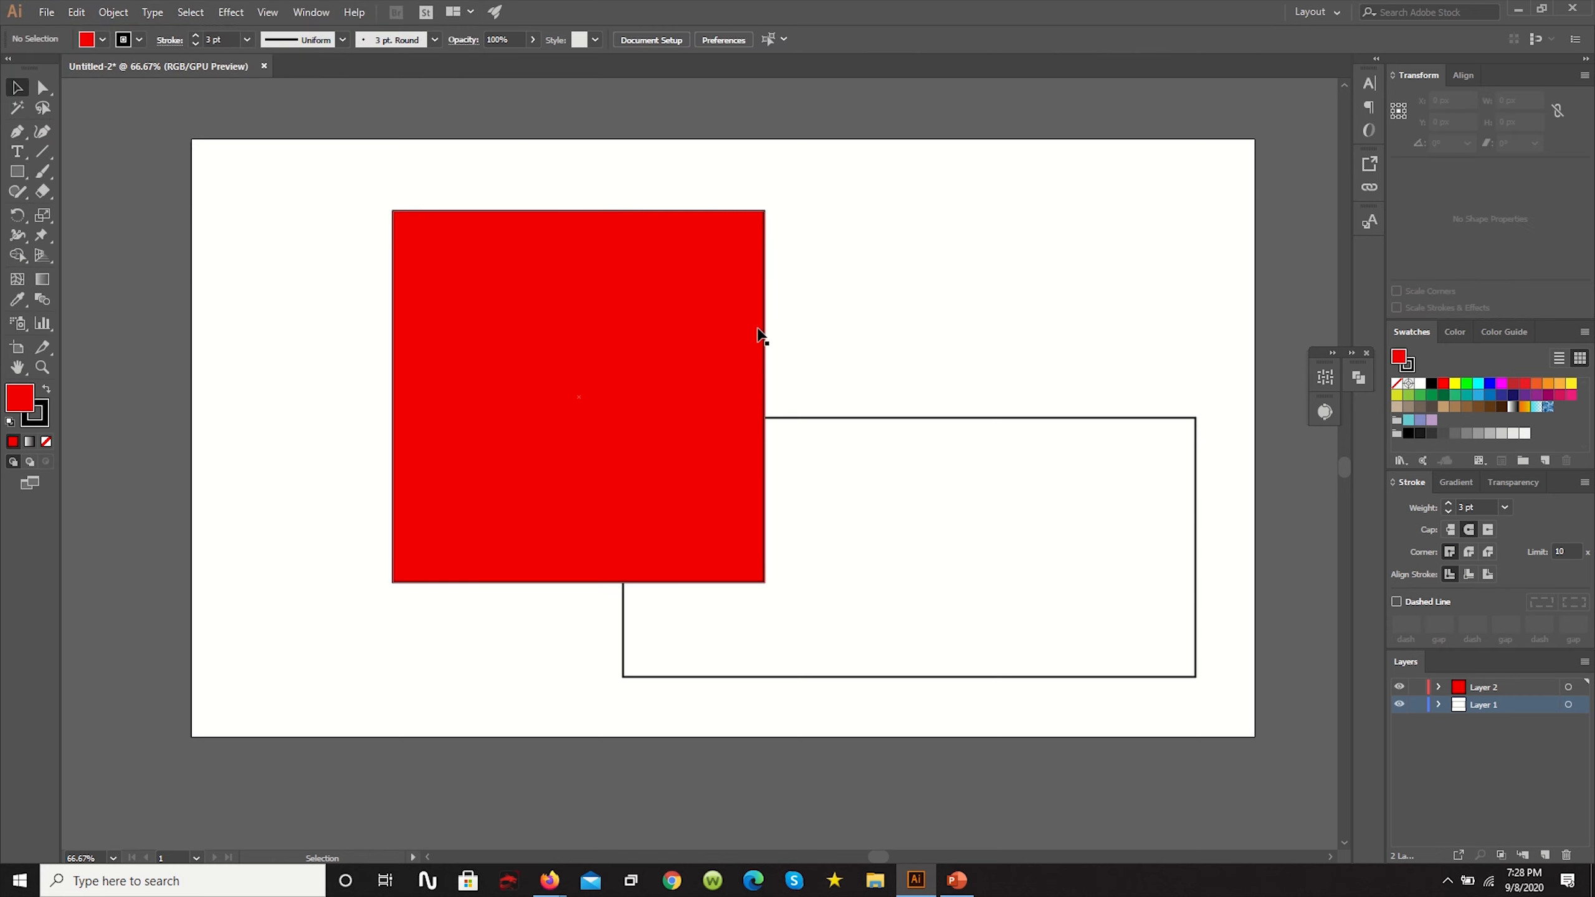
# - Change the red square's stroke to a dark green
pyautogui.click(396, 364)
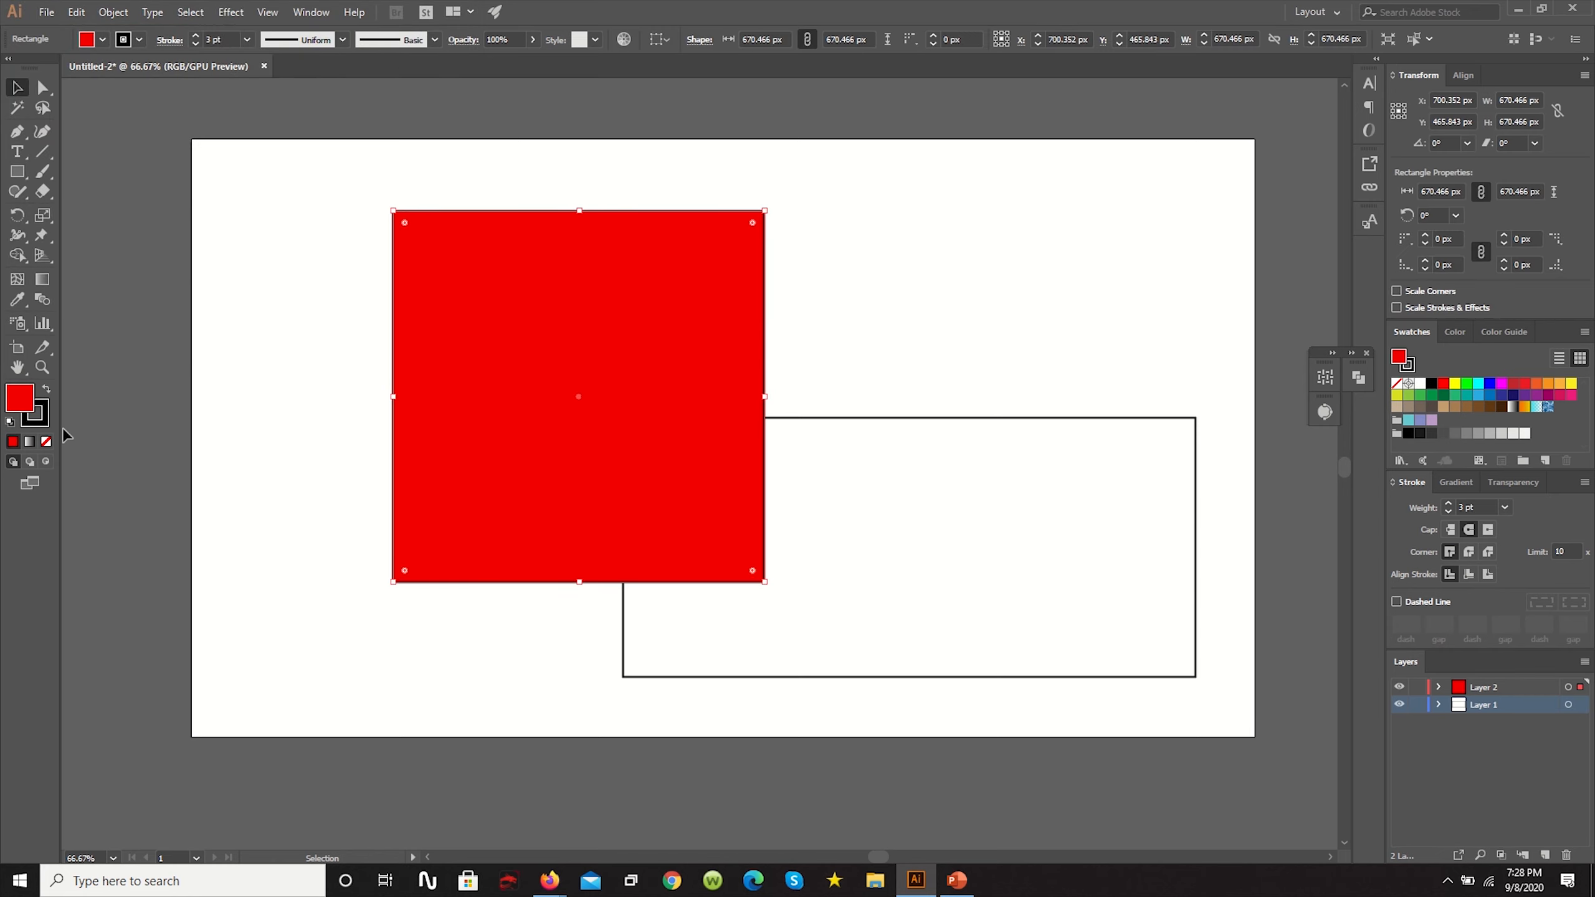
pyautogui.doubleClick(43, 421)
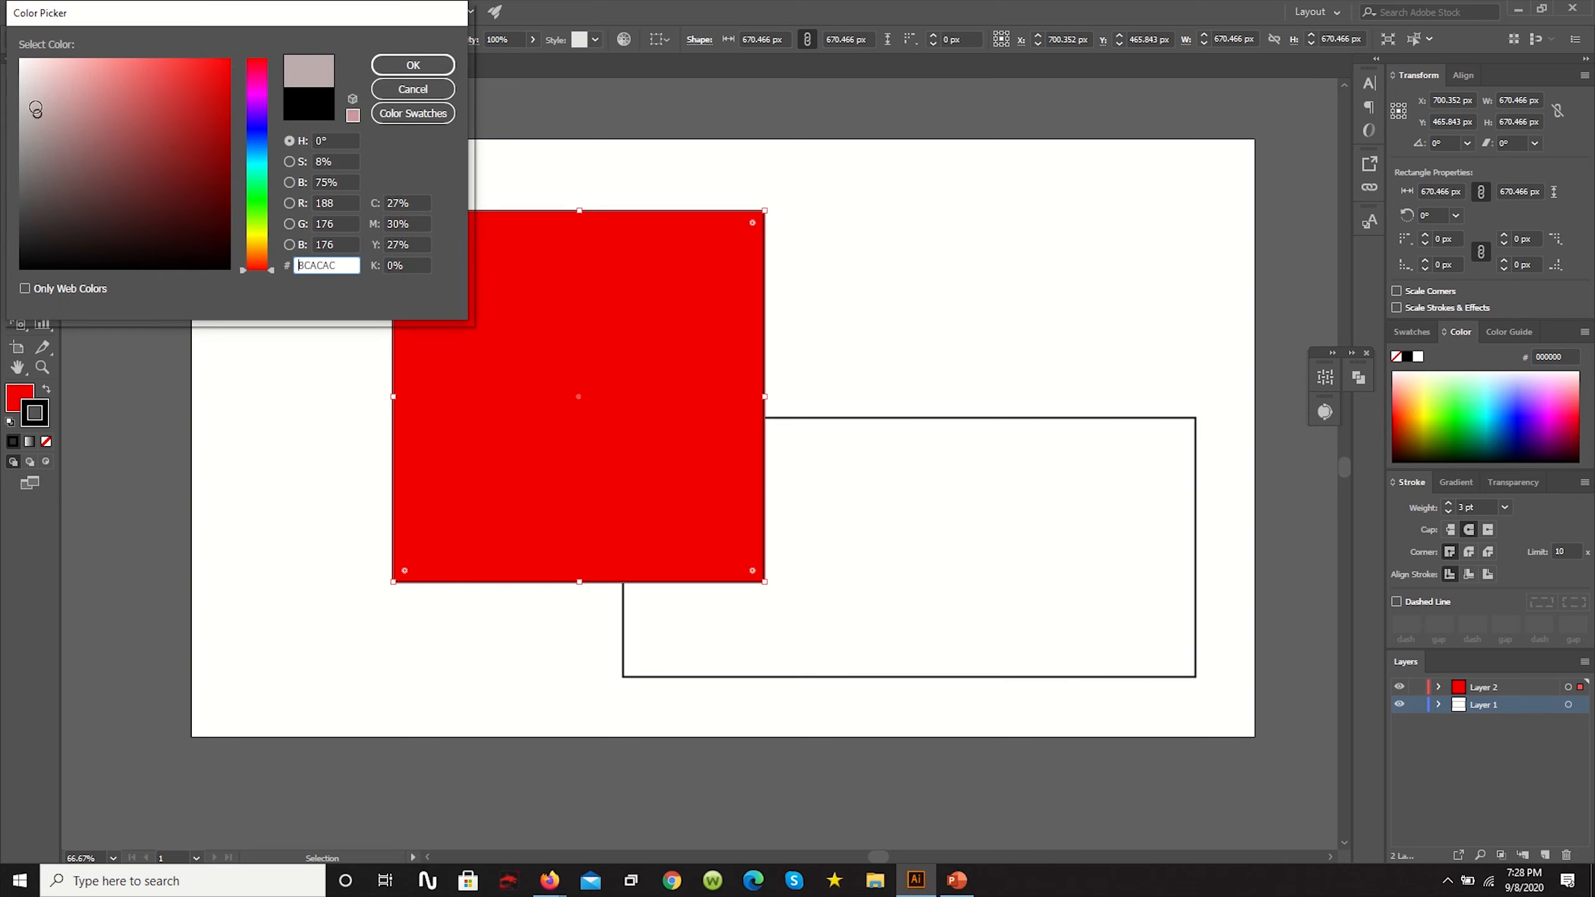
pyautogui.click(259, 200)
pyautogui.click(259, 208)
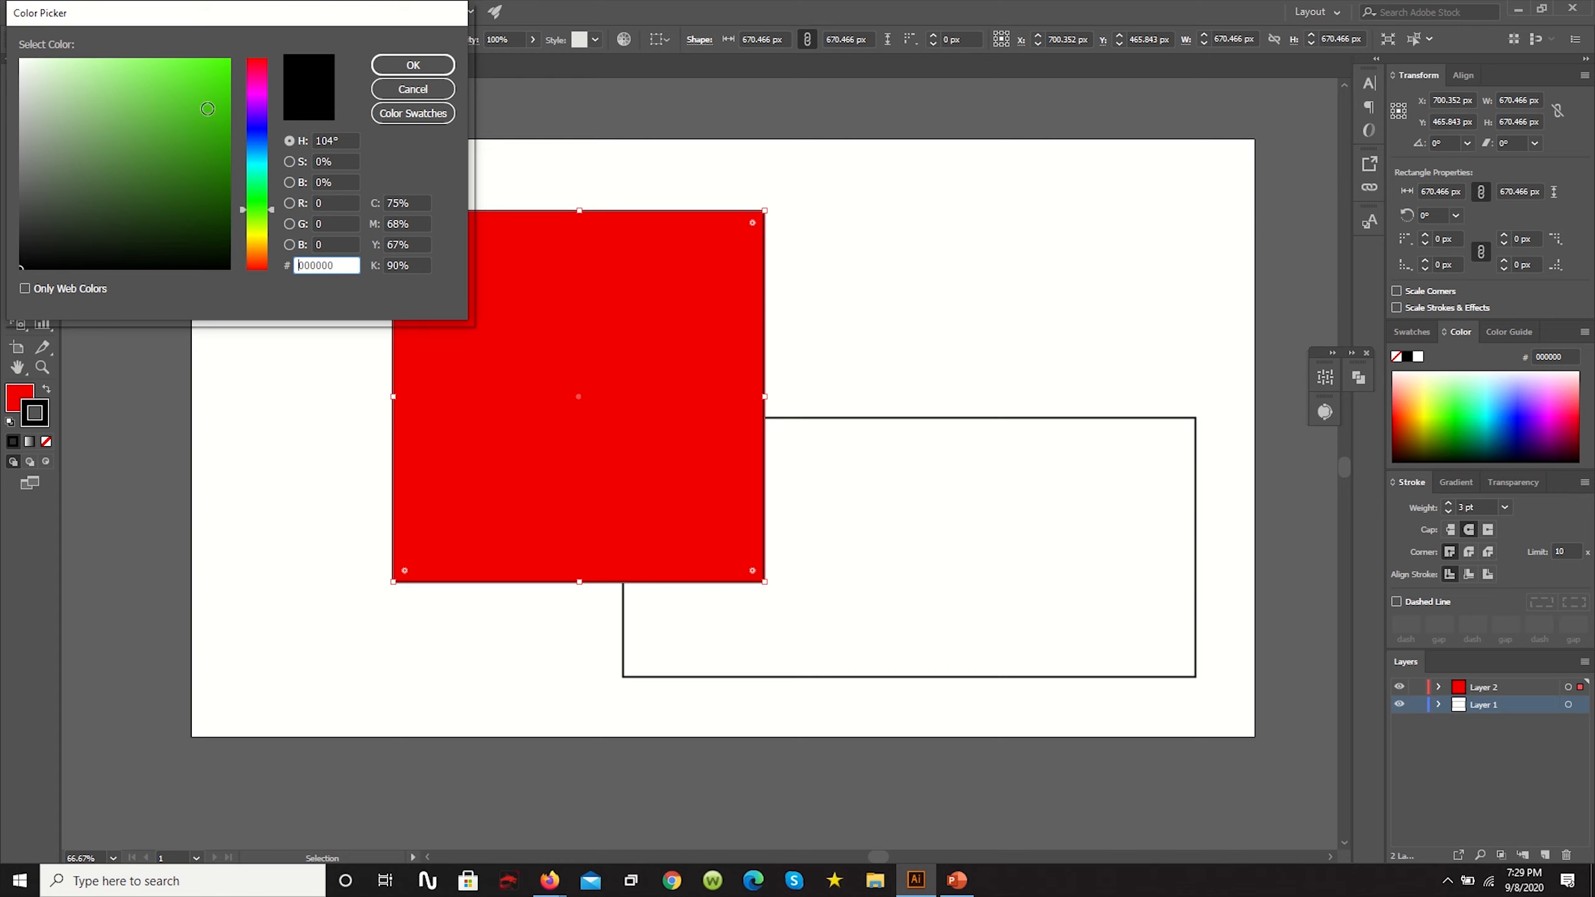
pyautogui.click(188, 158)
pyautogui.click(412, 65)
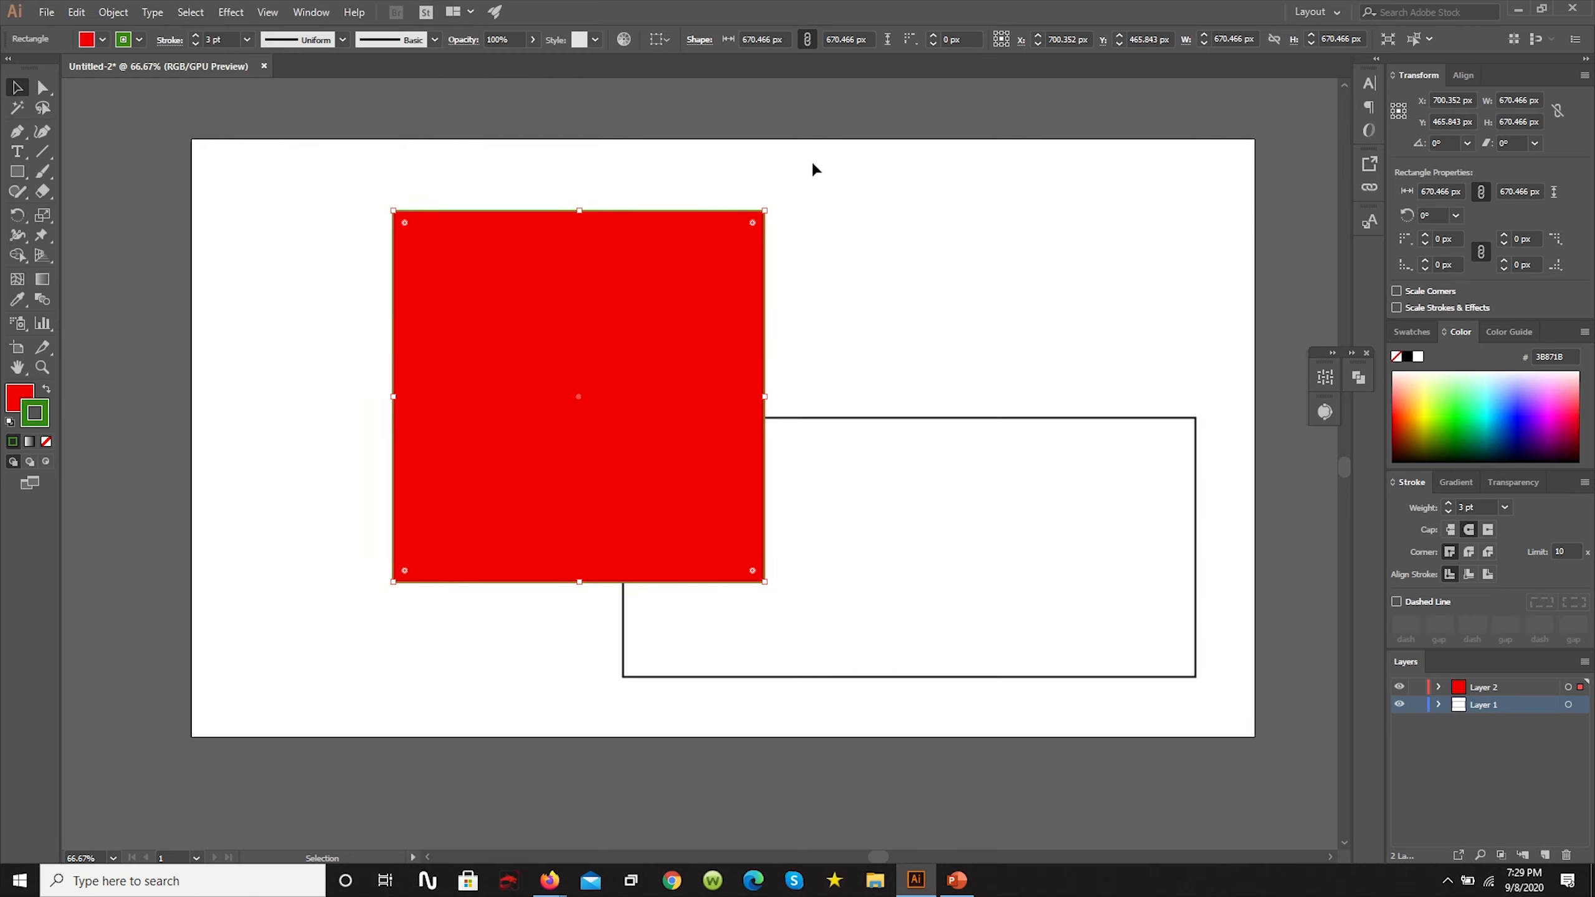
pyautogui.click(809, 165)
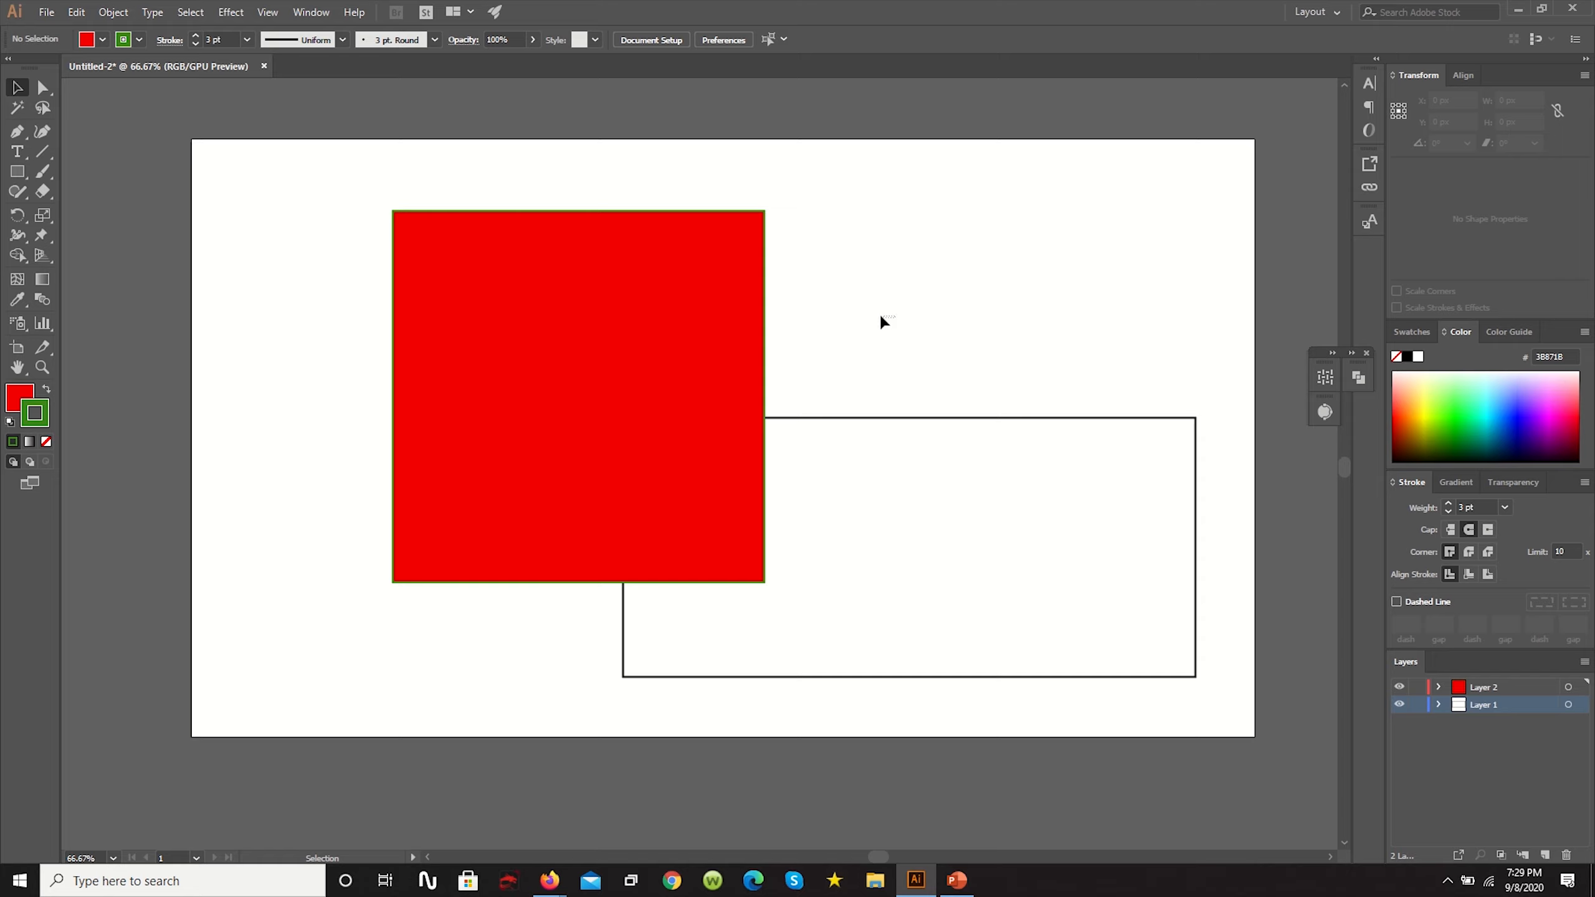
# - Remove the square's fill so that only its green stroke is left
pyautogui.click(694, 308)
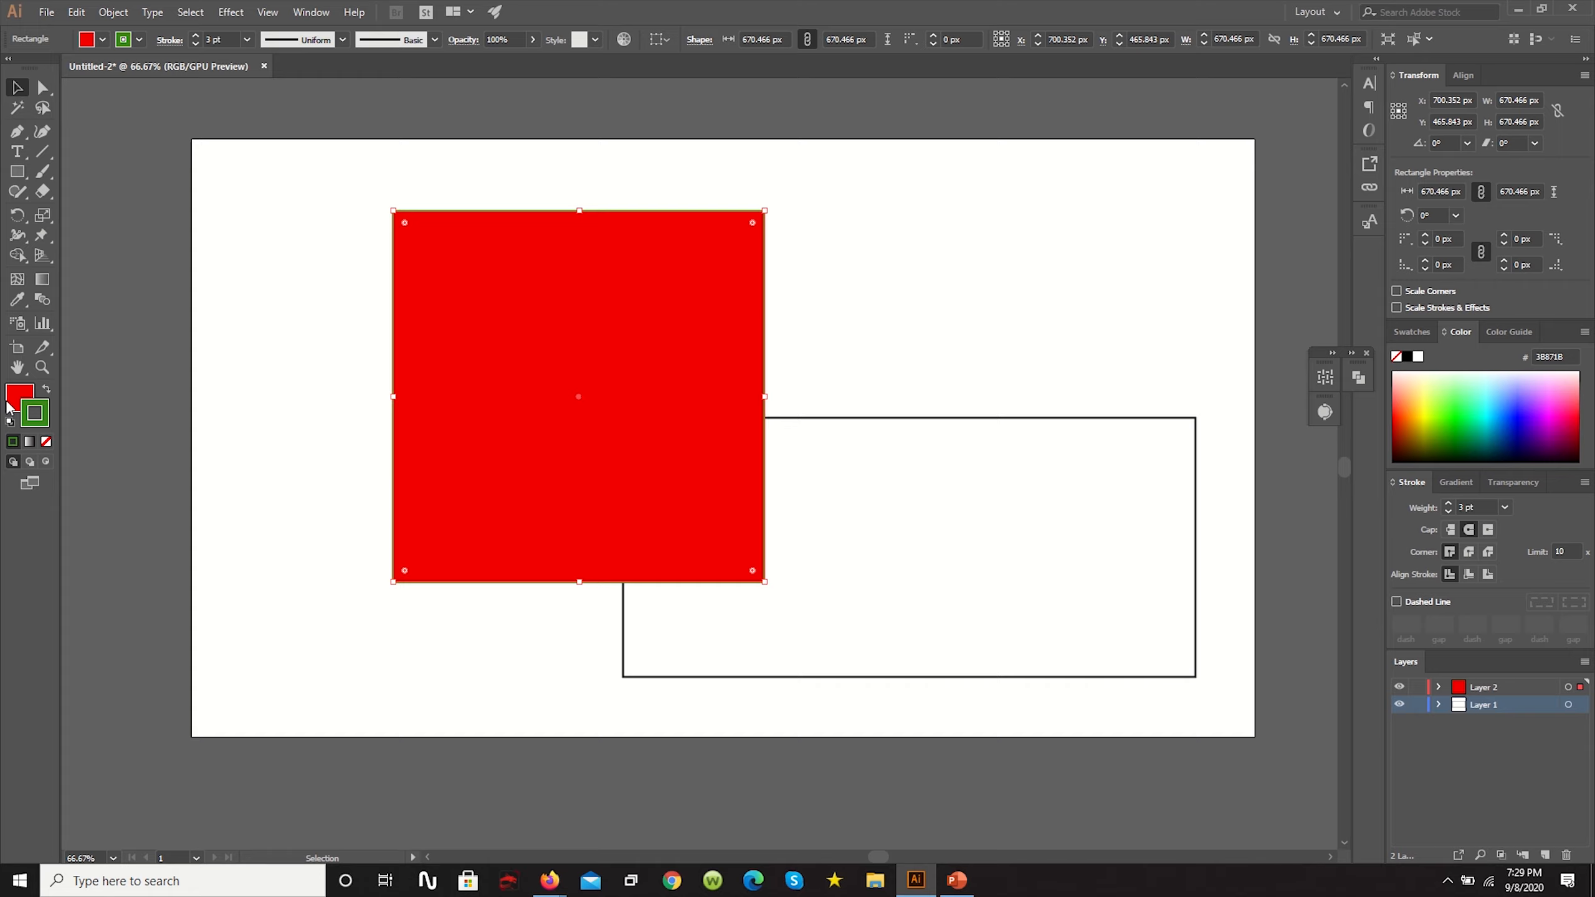
pyautogui.click(15, 406)
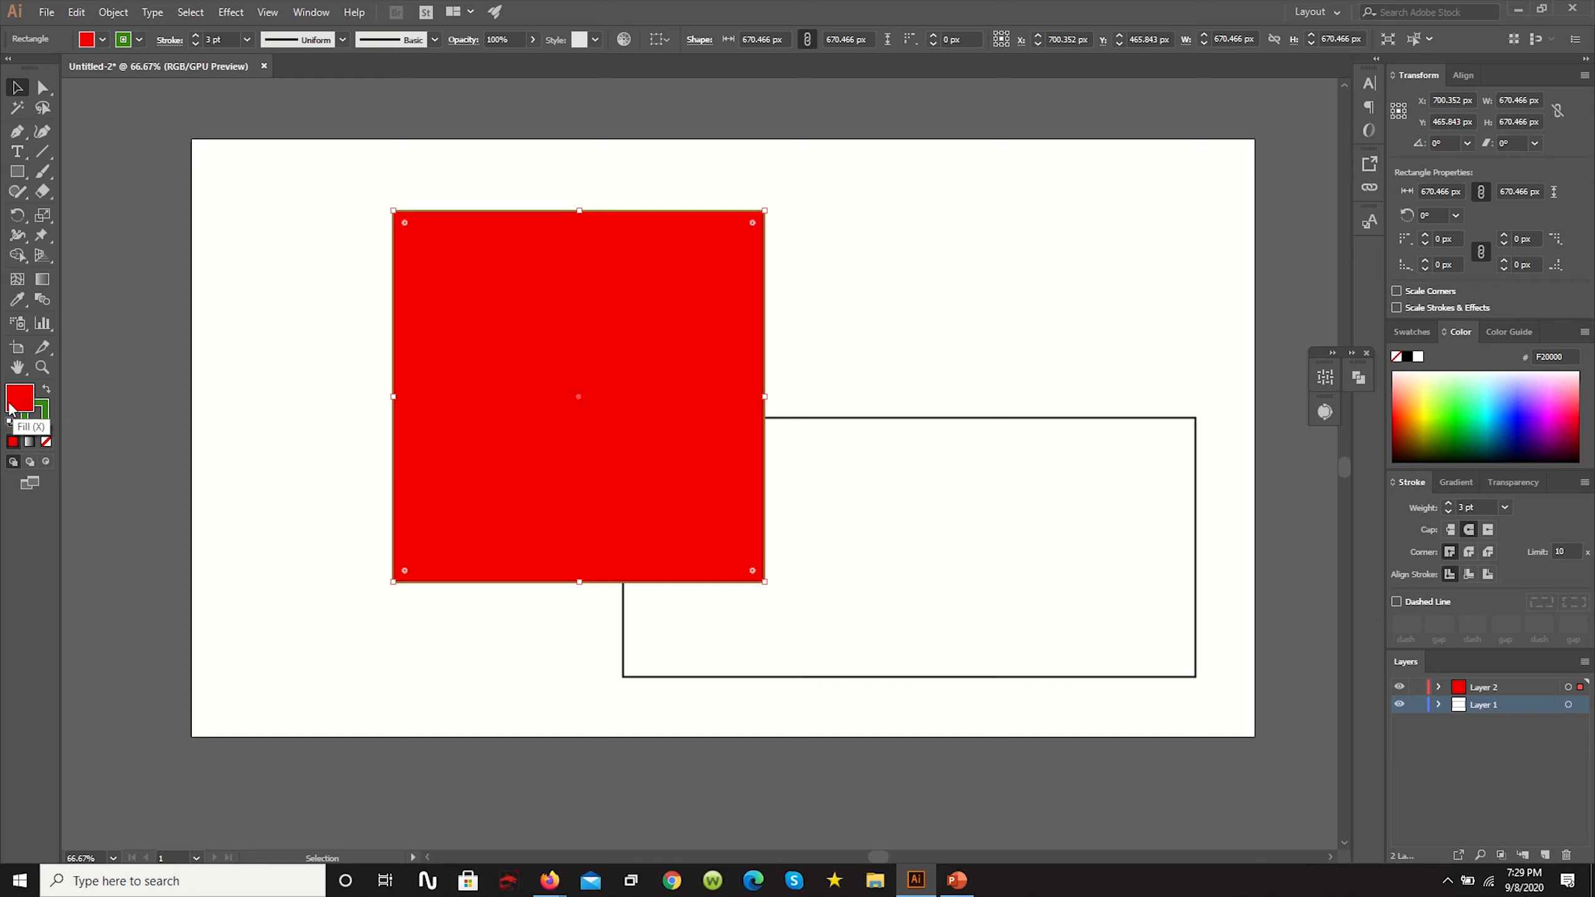
pyautogui.click(47, 442)
pyautogui.click(900, 370)
# - Fill the wide rectangle on Layer 1 with pure red (FF0000)
pyautogui.click(866, 463)
pyautogui.doubleClick(23, 386)
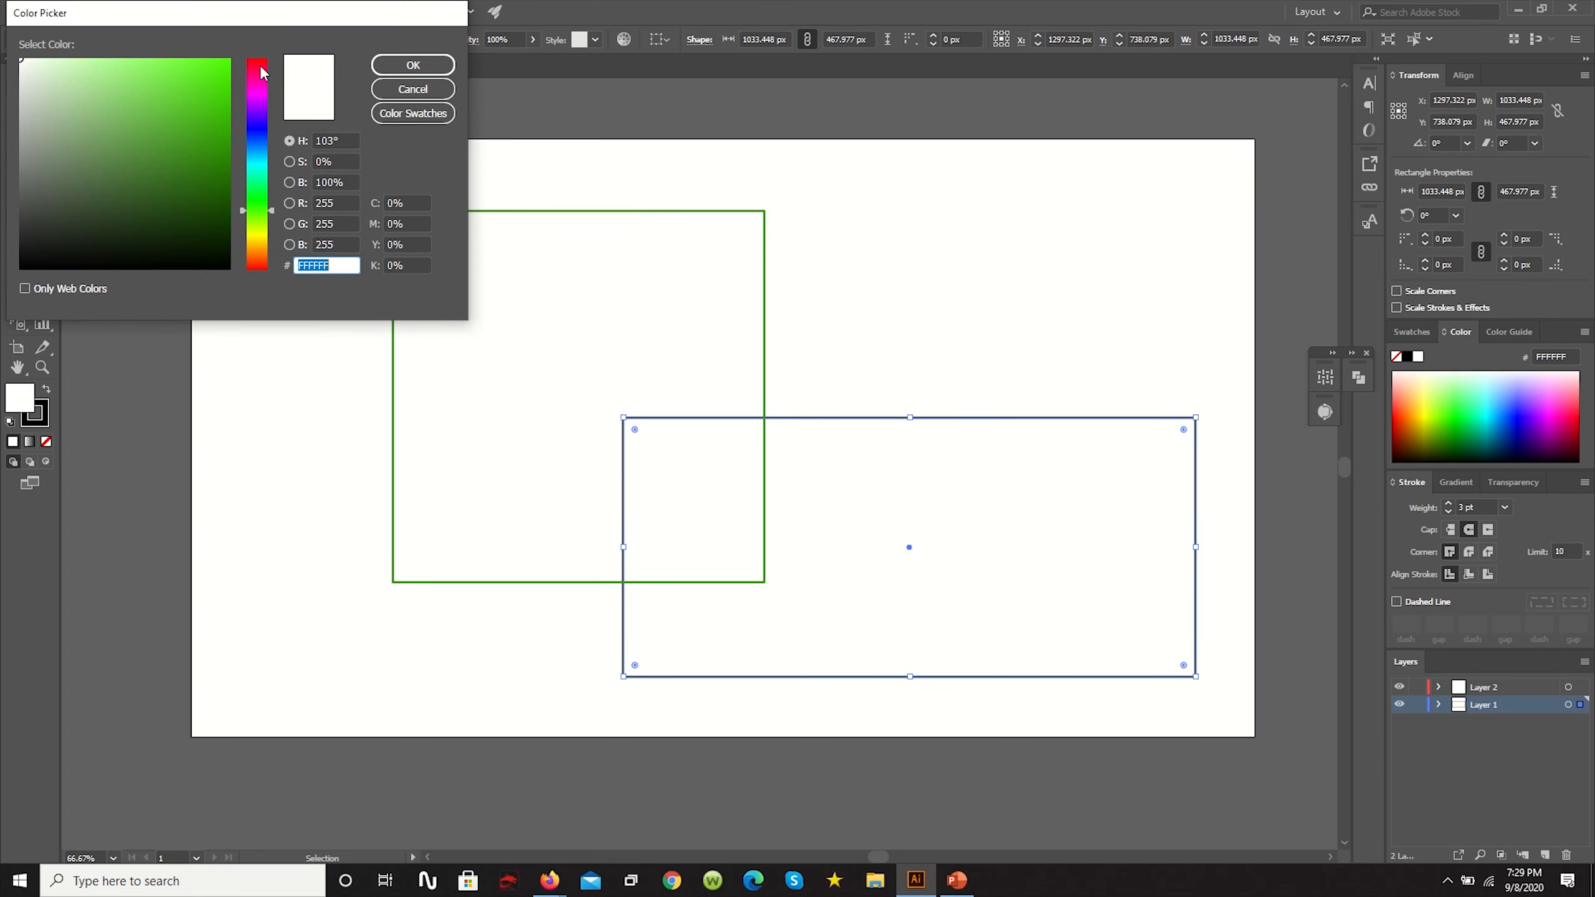
pyautogui.click(259, 61)
pyautogui.click(228, 59)
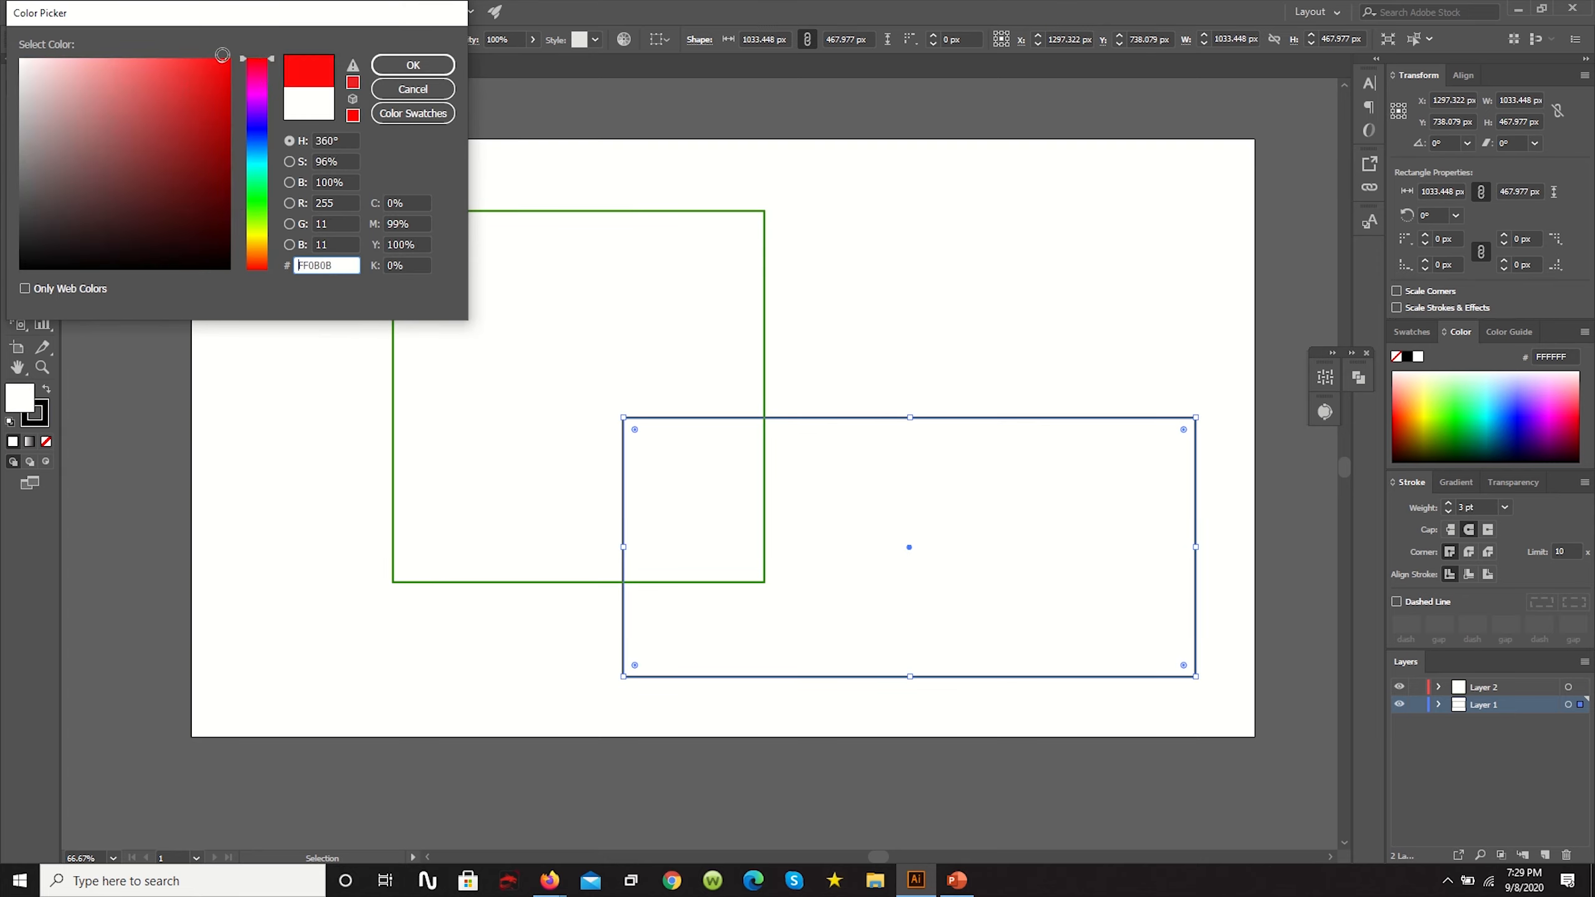
pyautogui.click(379, 66)
pyautogui.click(810, 220)
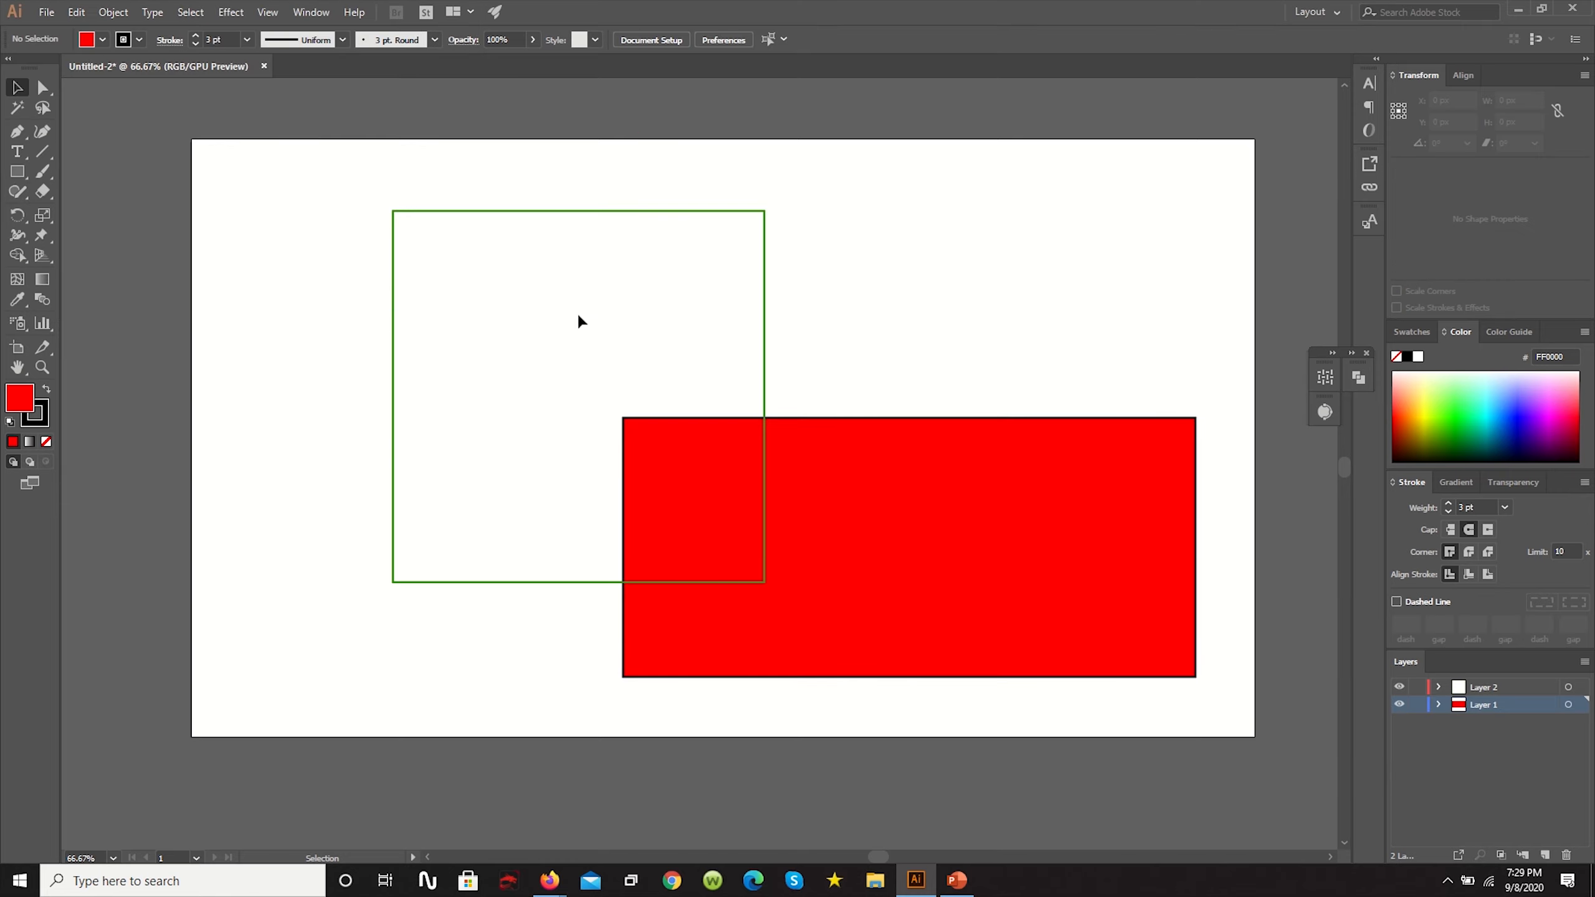
# - Move the green outlined square to about X 928, Y 605 px so it overlaps more of the red rectangle
pyautogui.moveTo(438, 211); pyautogui.dragTo(564, 287)
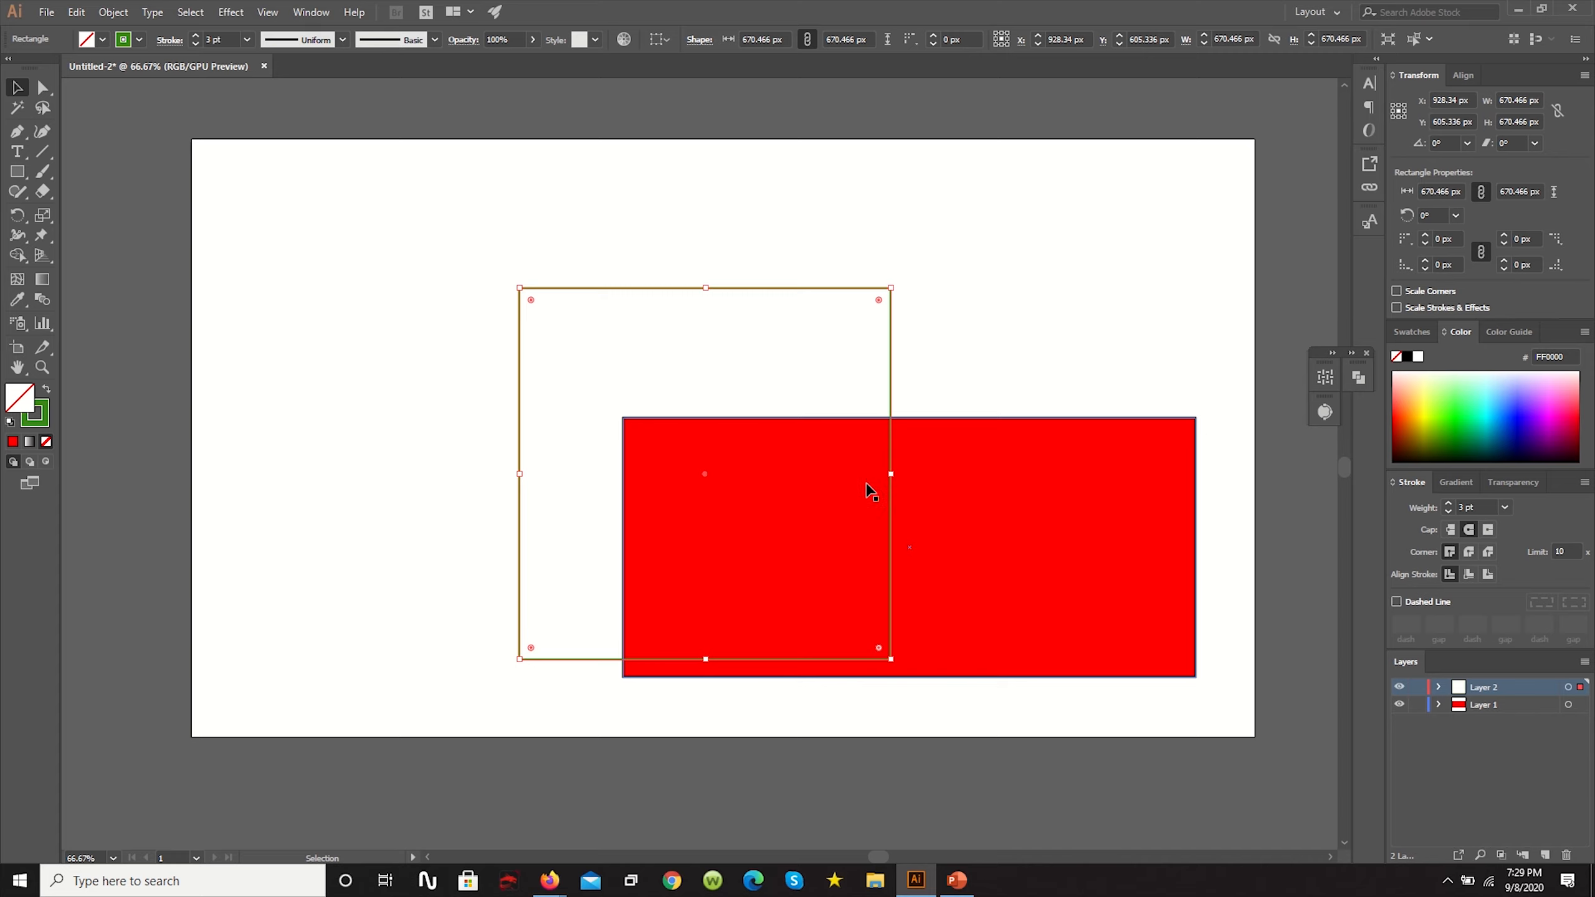
pyautogui.click(562, 192)
pyautogui.moveTo(991, 343); pyautogui.dragTo(844, 320)
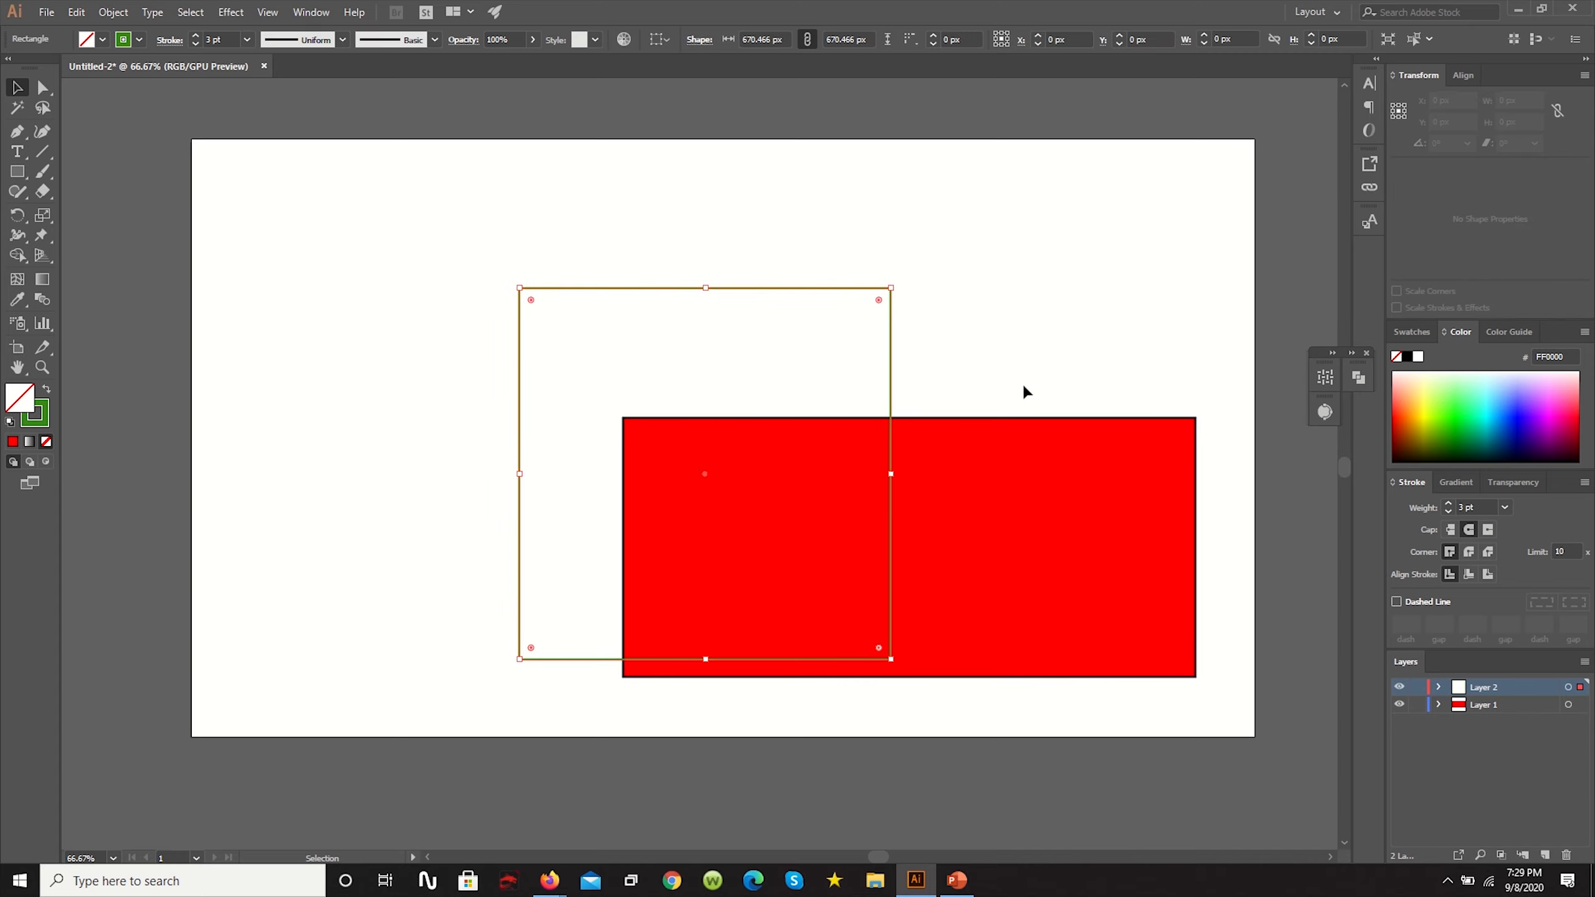
# - Set the red rectangle's stroke to None
pyautogui.click(1015, 440)
pyautogui.click(46, 412)
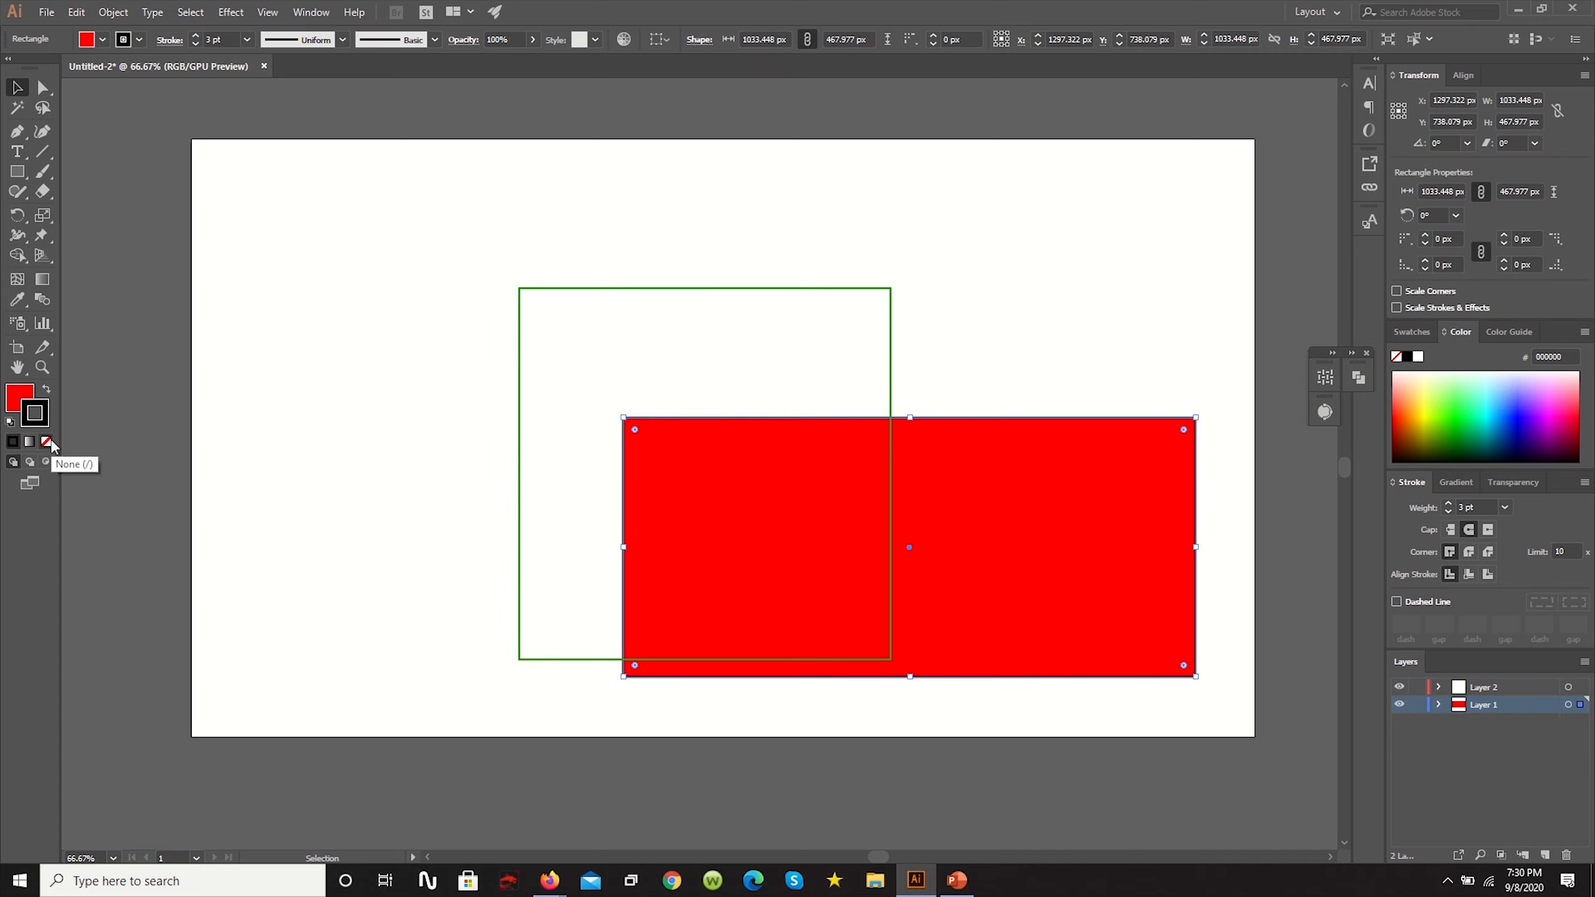
pyautogui.click(51, 441)
pyautogui.click(884, 236)
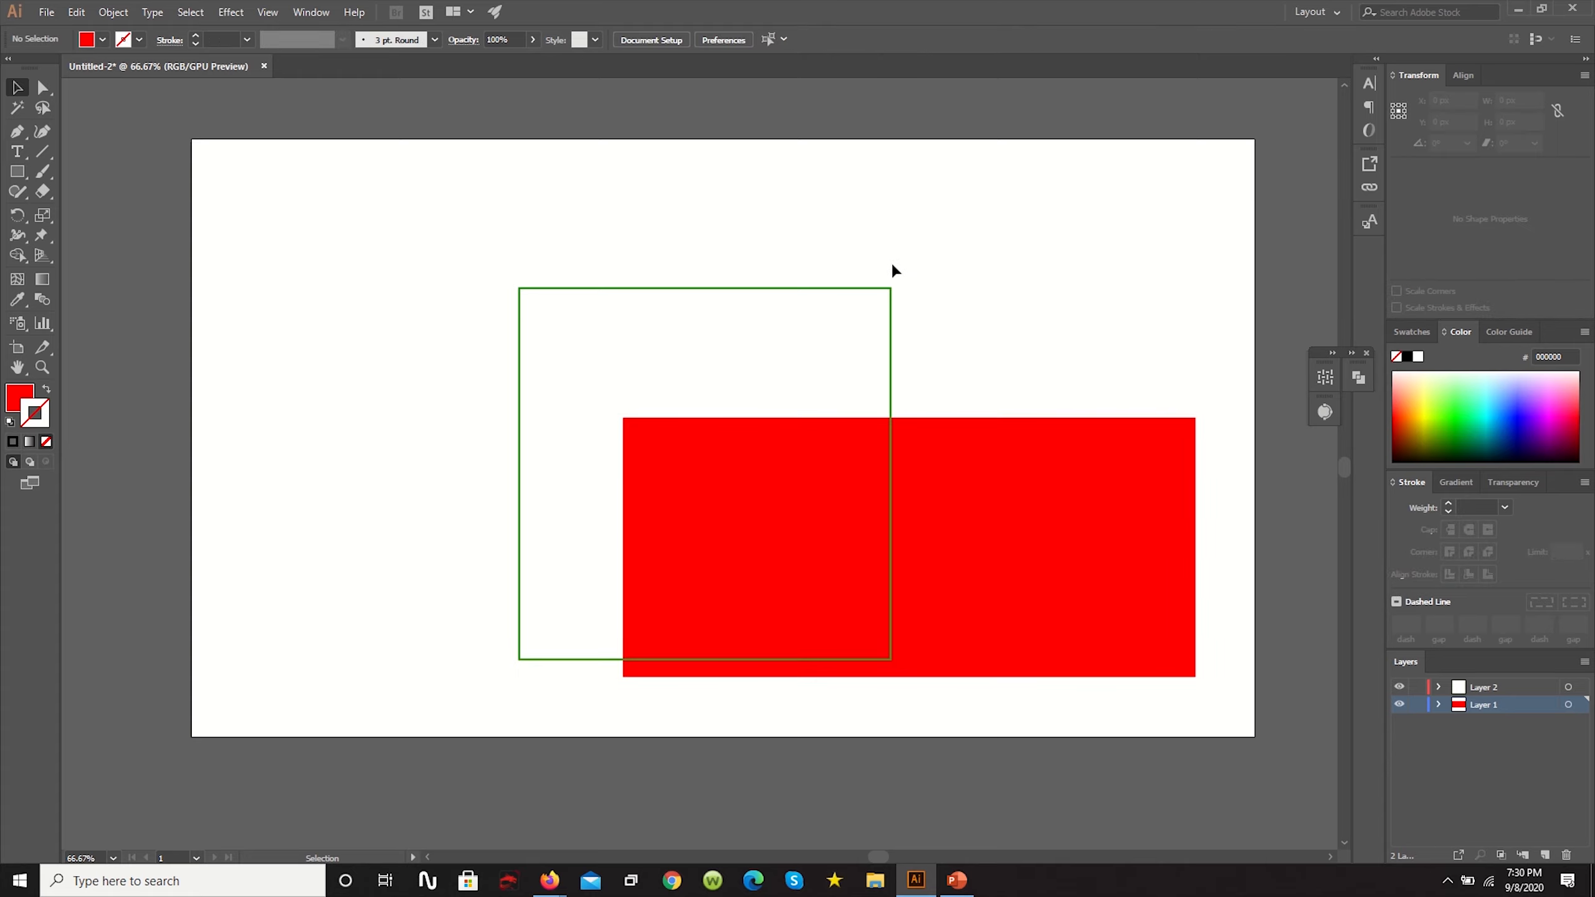
pyautogui.scroll(-1, 846, 294)
pyautogui.scroll(1, 845, 284)
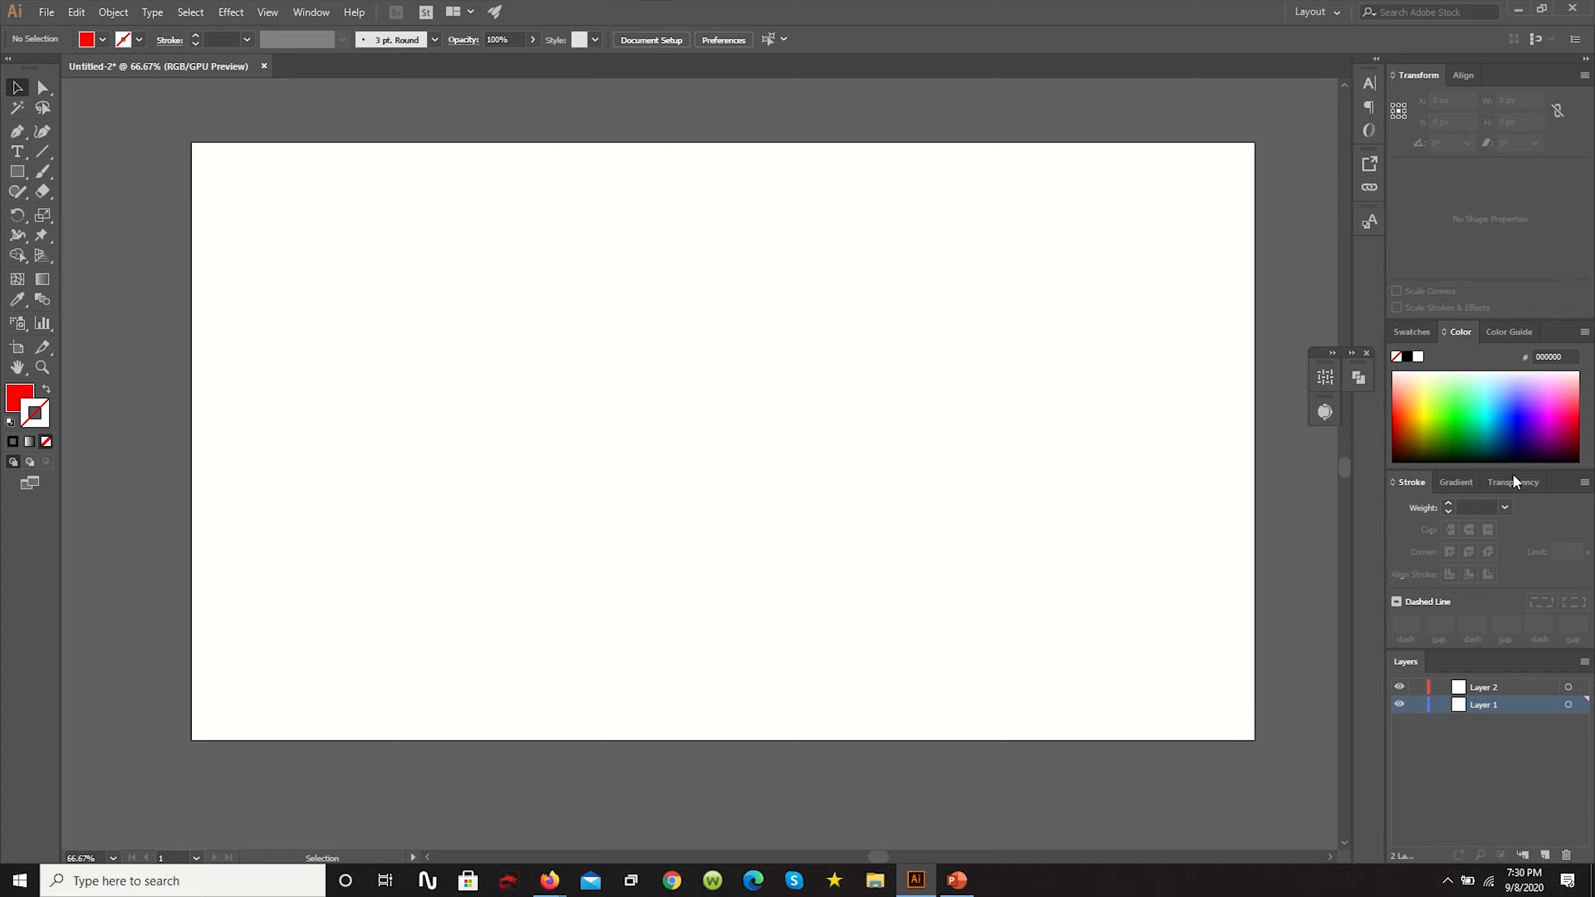
# - Draw a 1920 by 1080 px background rectangle covering the artboard on Layer 1, filled with muted brown (6D4848)
pyautogui.click(18, 182)
pyautogui.doubleClick(19, 398)
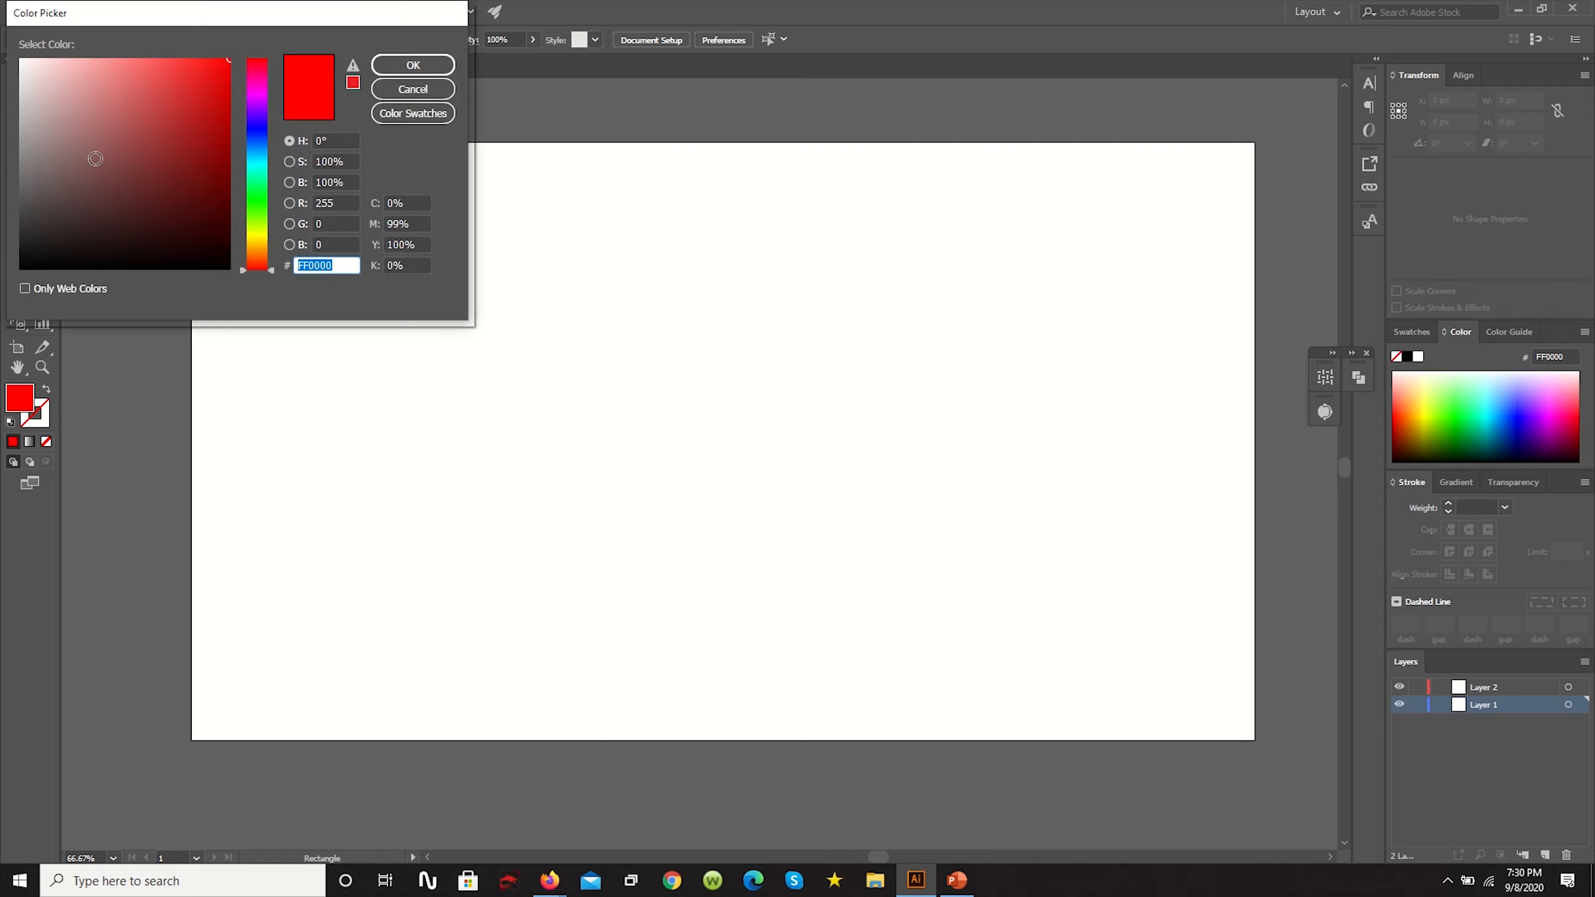
pyautogui.moveTo(96, 159); pyautogui.dragTo(90, 180)
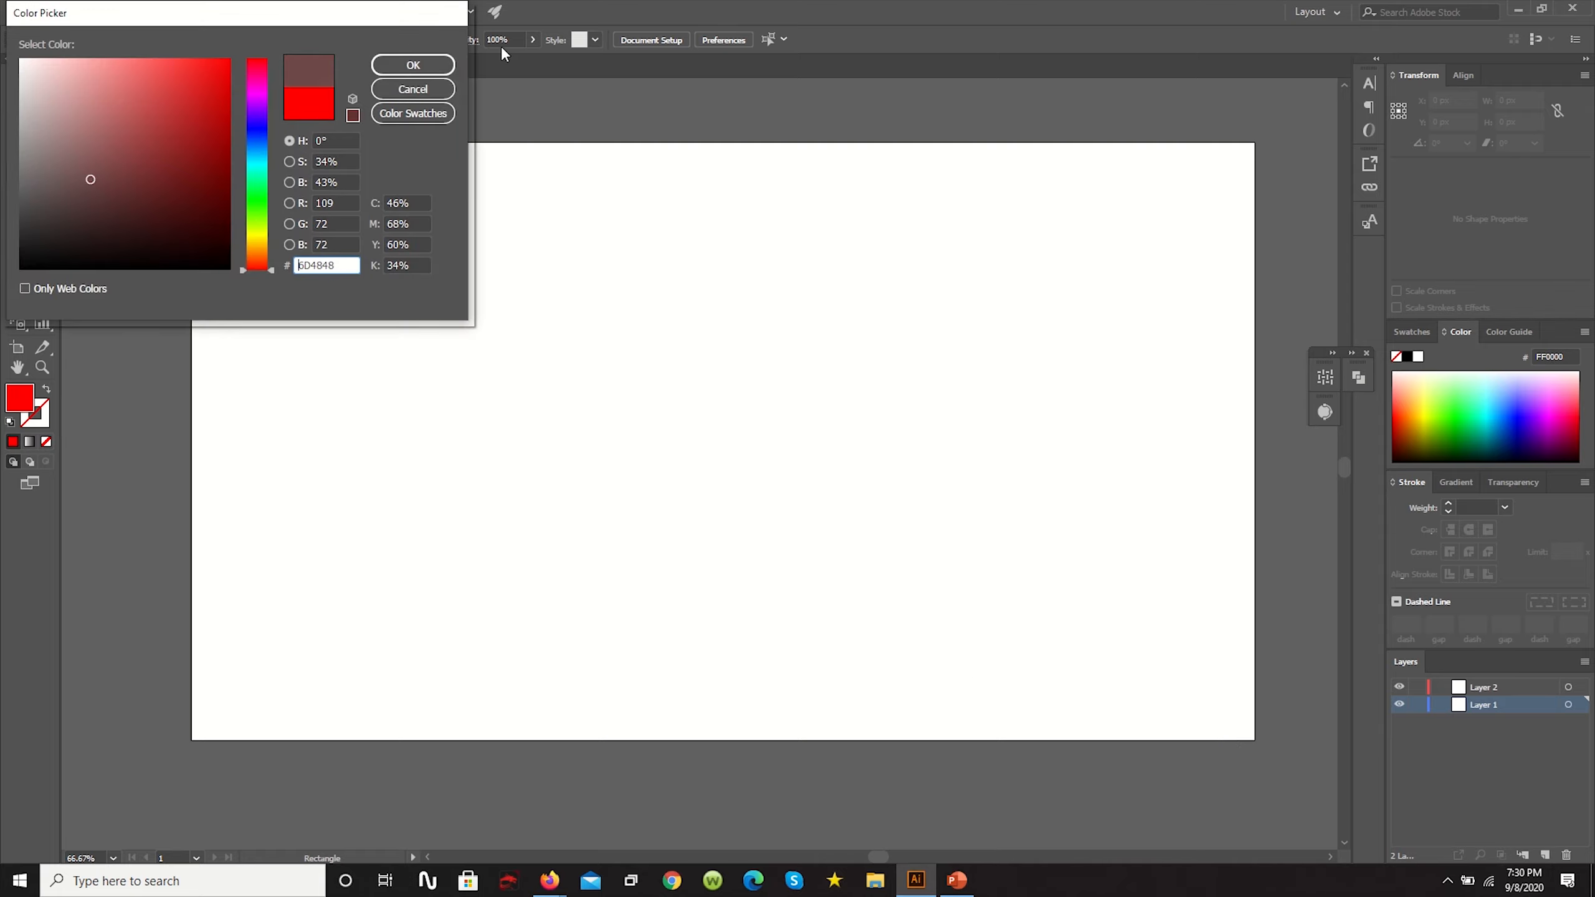
pyautogui.click(412, 66)
pyautogui.moveTo(189, 140); pyautogui.dragTo(1256, 739)
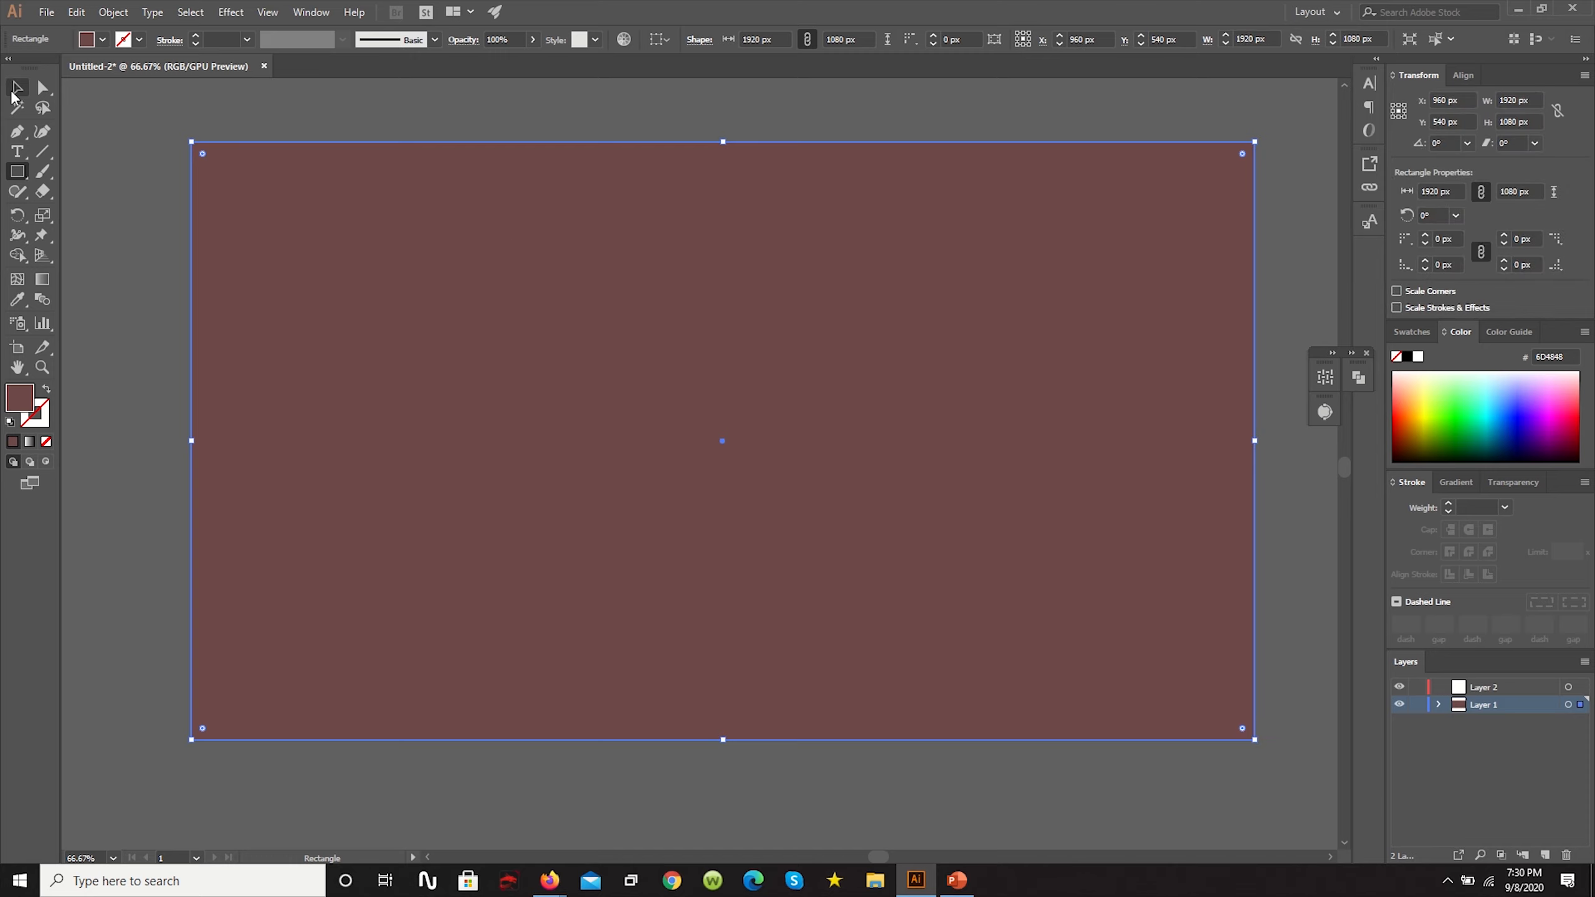
# - Make Layer 2 the active layer and lock Layer 1 with the background rectangle
pyautogui.click(15, 91)
pyautogui.click(1479, 688)
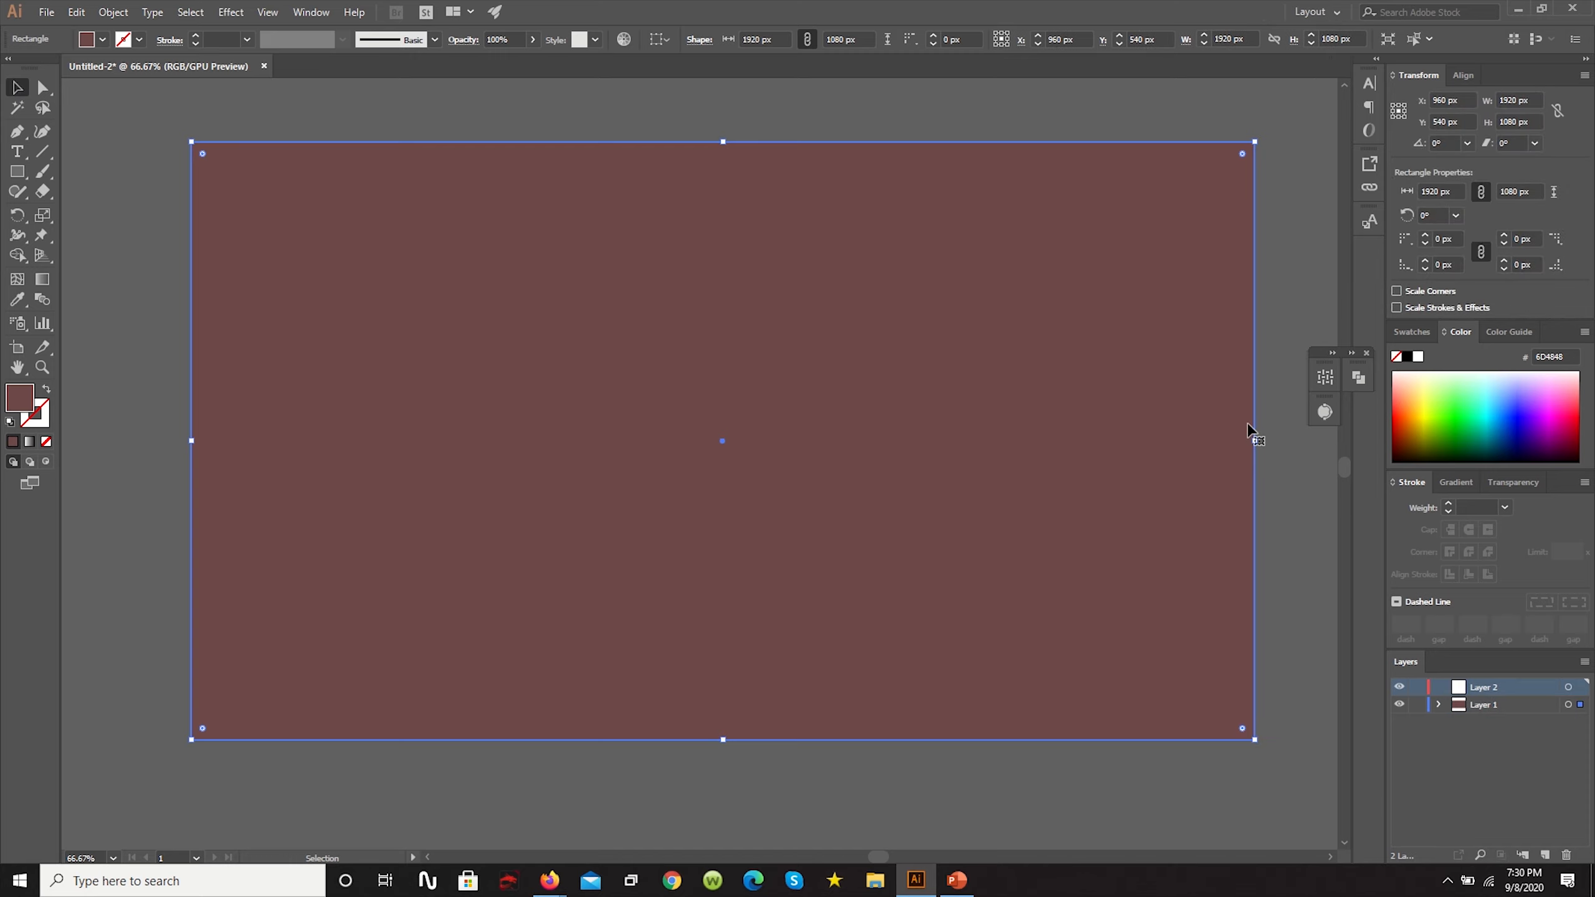
pyautogui.click(1030, 117)
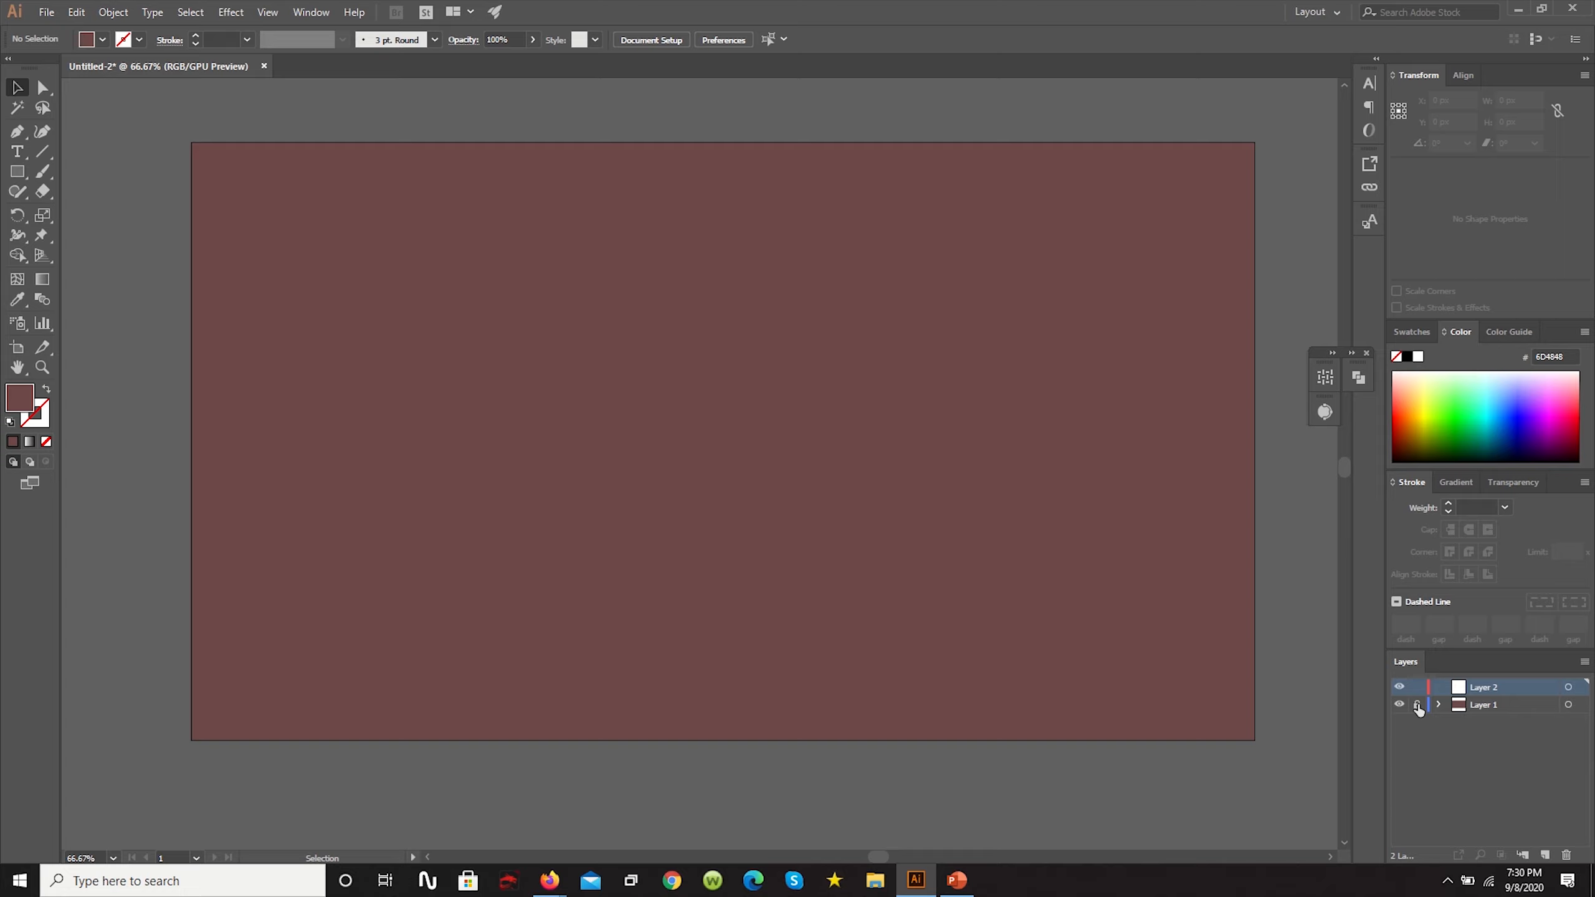
pyautogui.click(1418, 705)
# - Draw a circle about 627 px in diameter near the middle of the artboard, filled with white (FFFFFF), on Layer 2
pyautogui.click(18, 174)
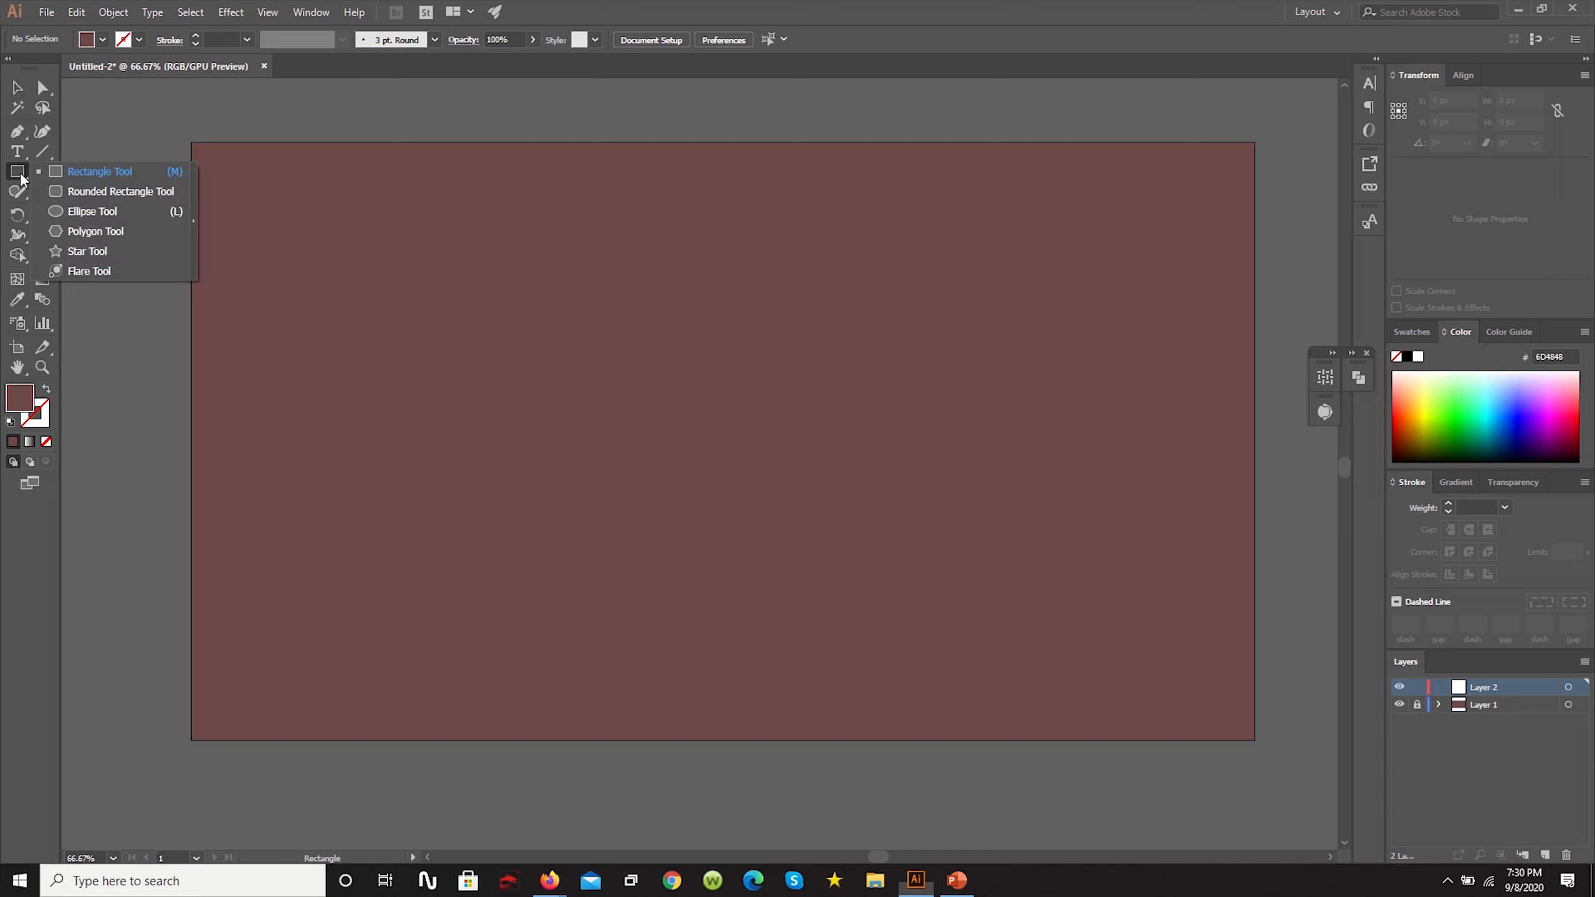
pyautogui.click(94, 212)
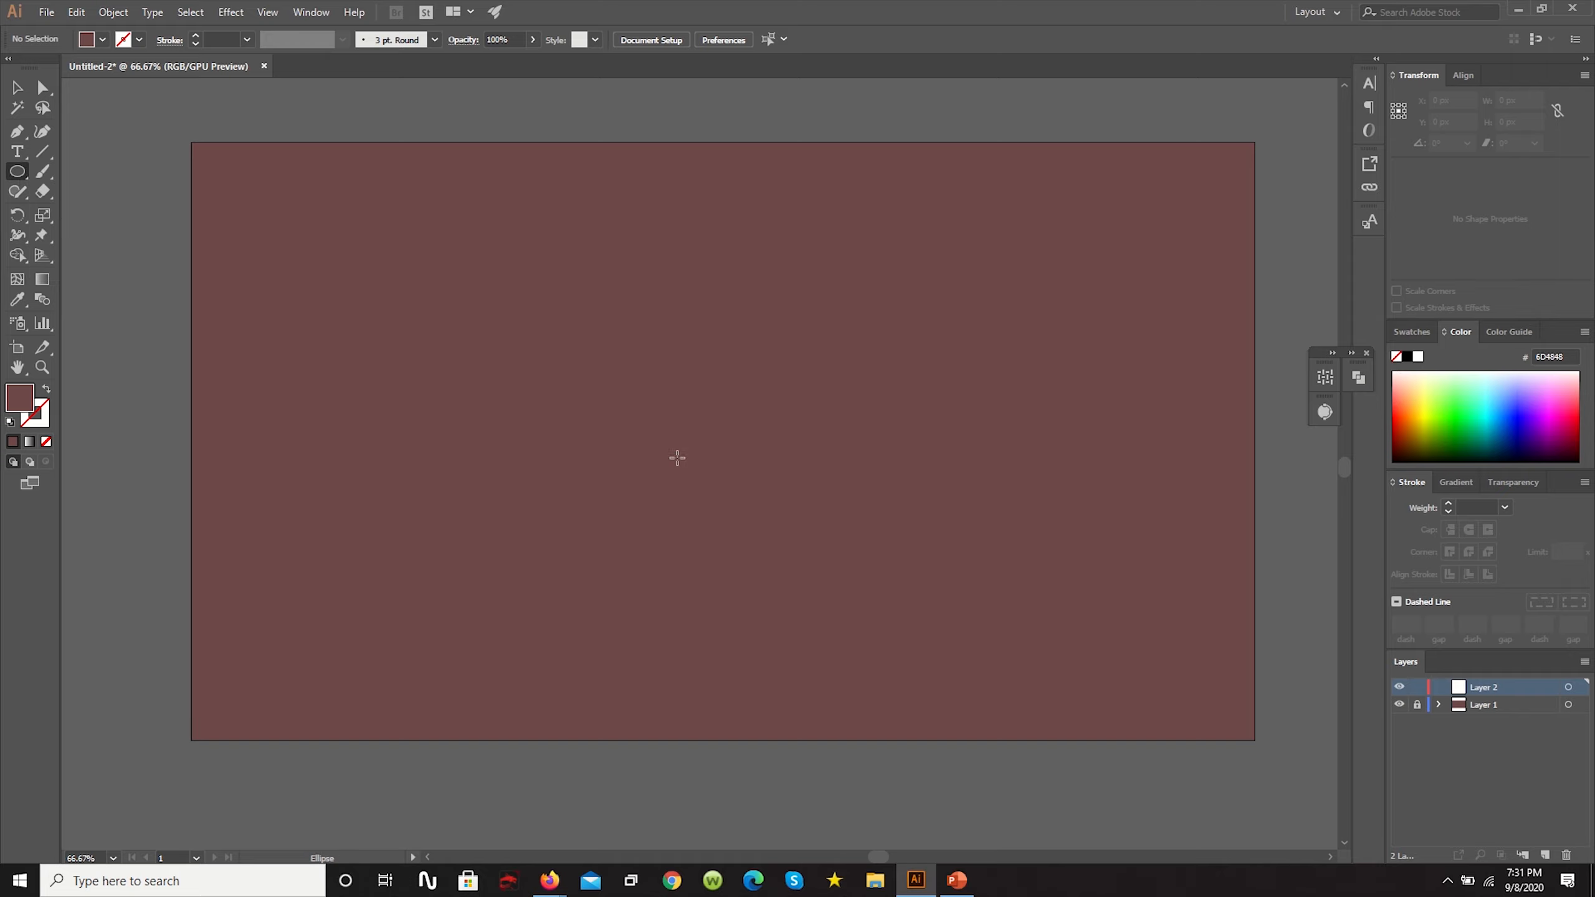
pyautogui.doubleClick(20, 397)
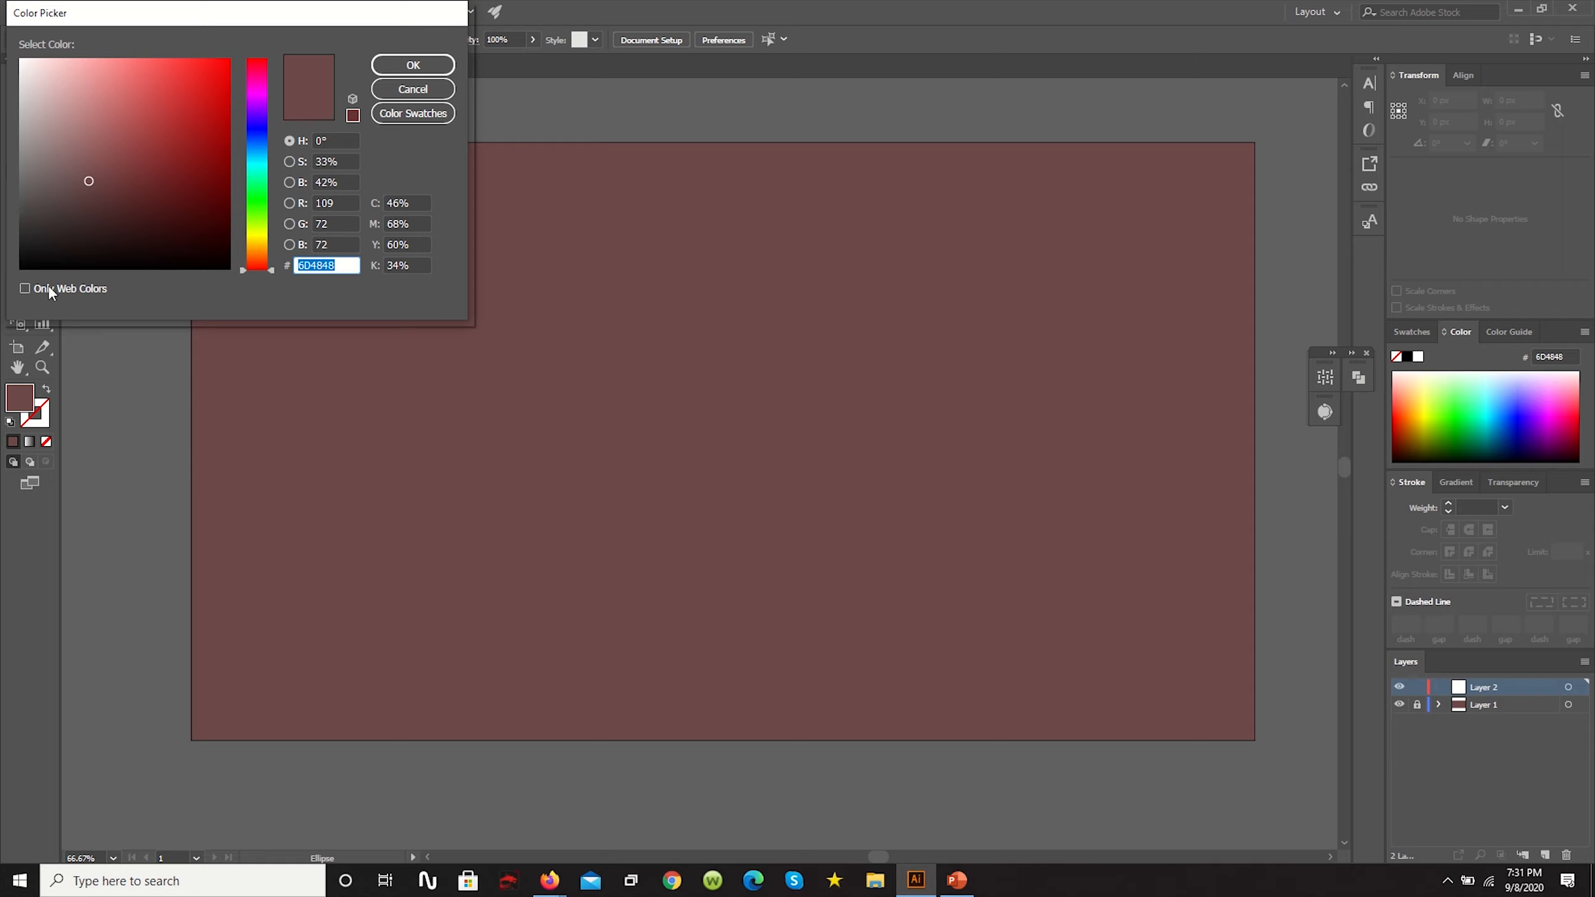
pyautogui.moveTo(60, 94); pyautogui.dragTo(2, 40)
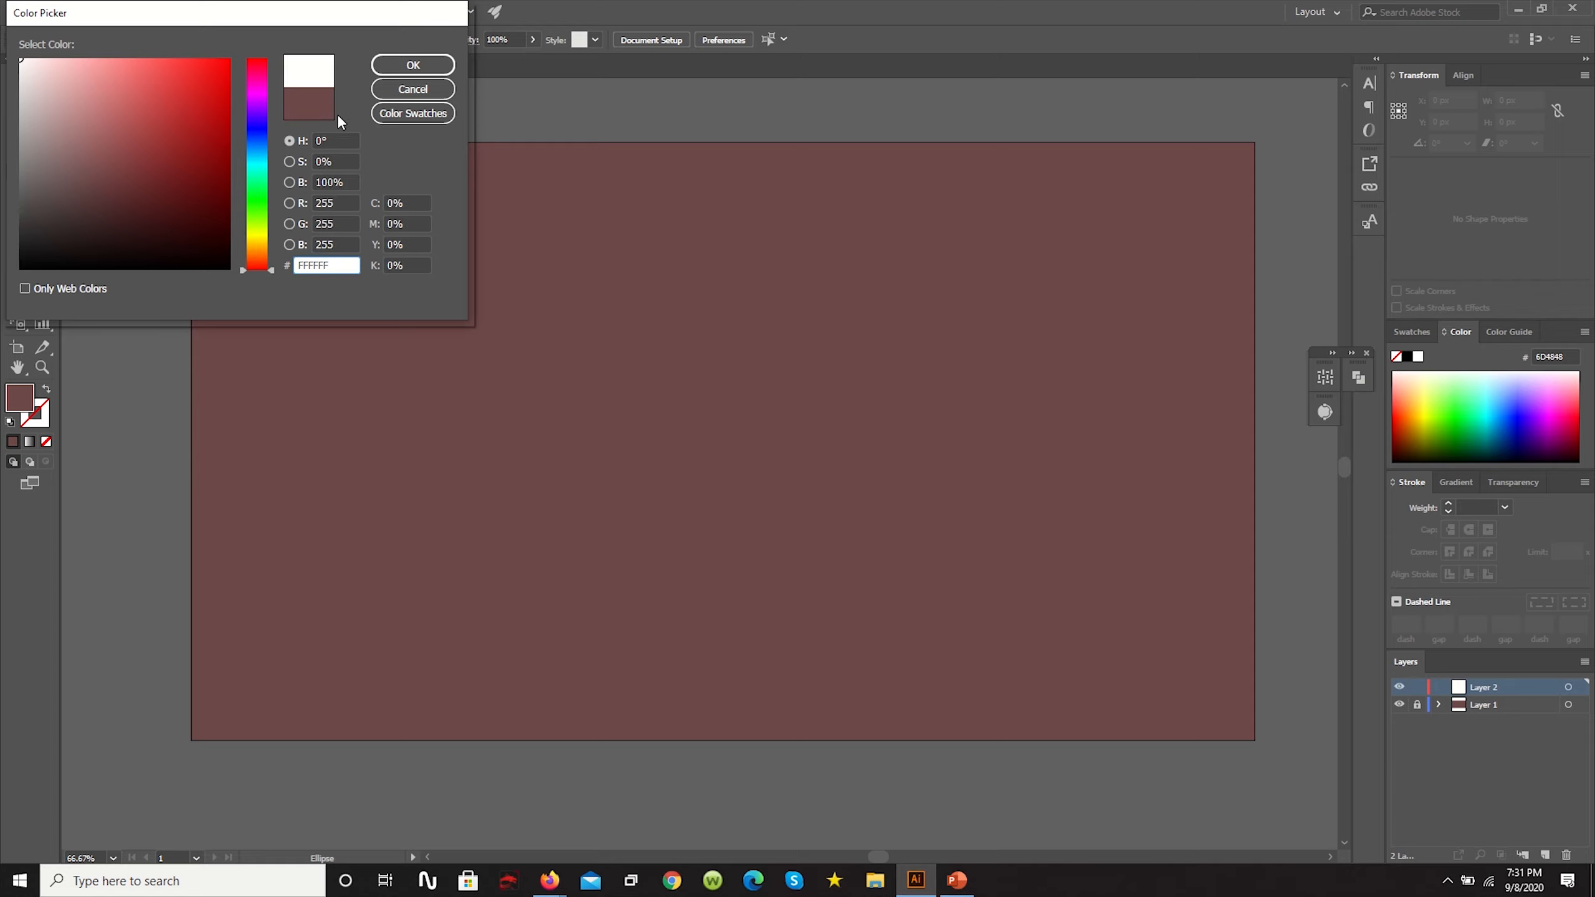
pyautogui.click(409, 65)
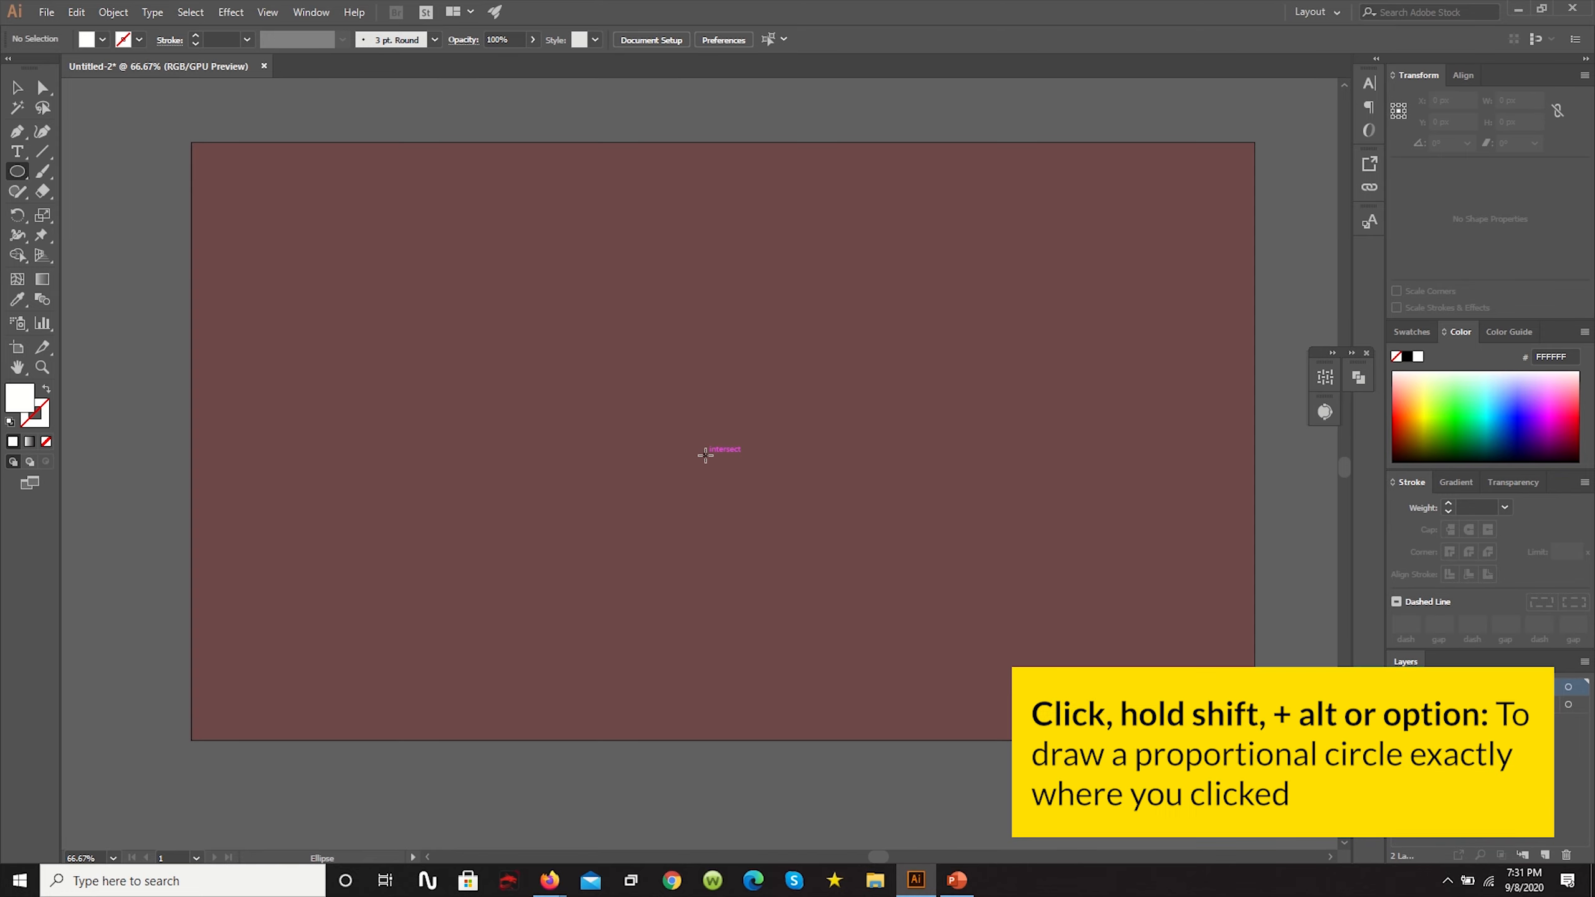
pyautogui.moveTo(705, 455); pyautogui.dragTo(879, 377)
pyautogui.press('alt')
pyautogui.press('v')
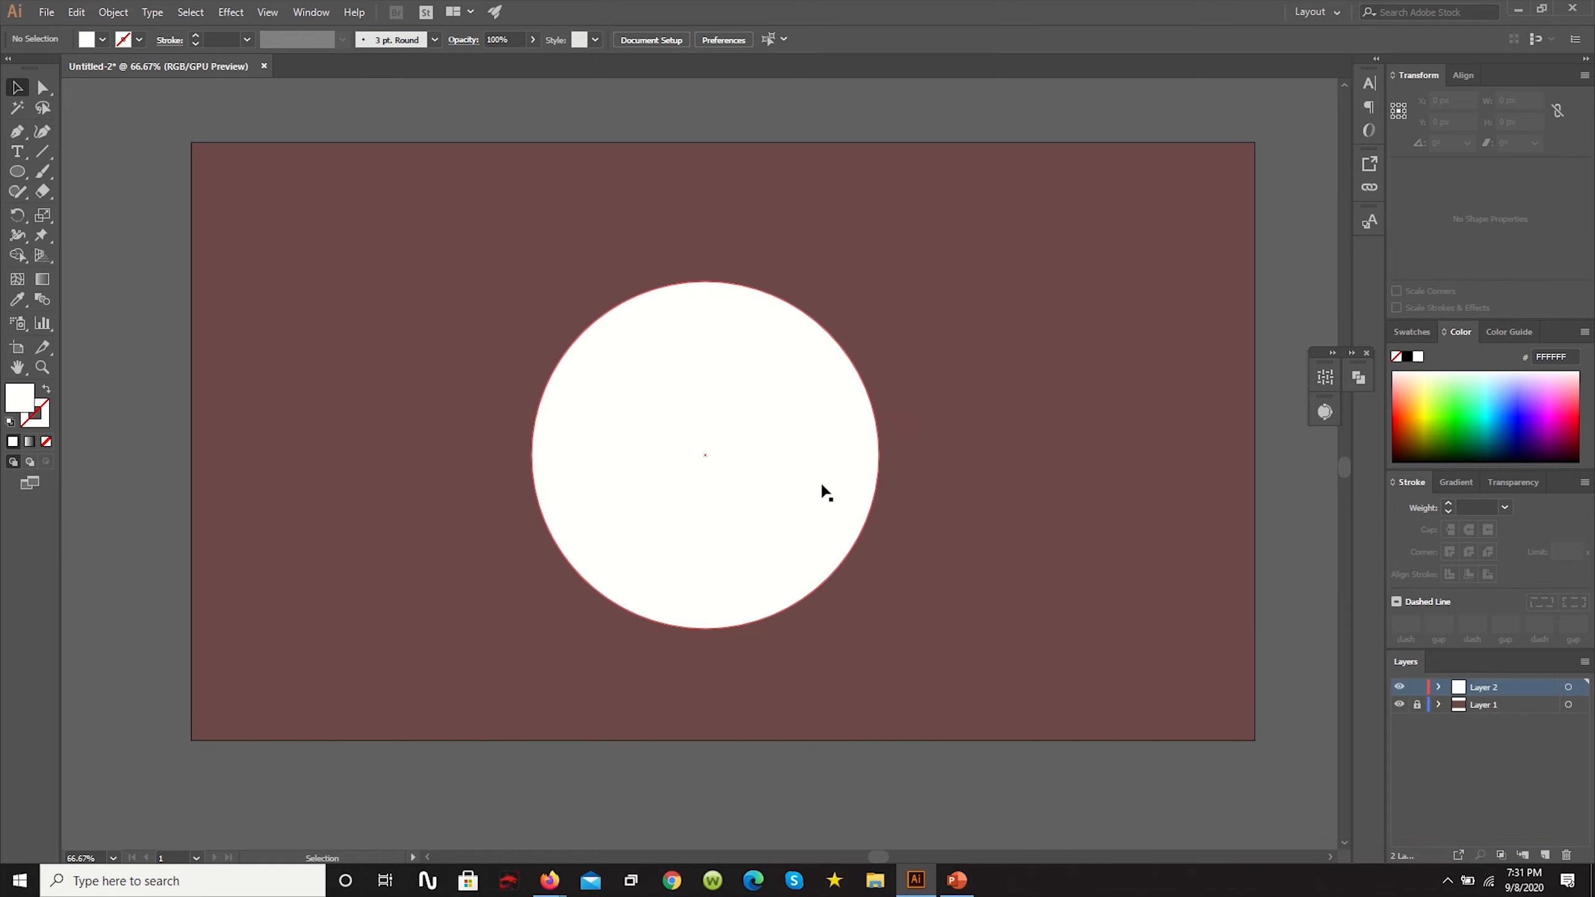
# - Add a new layer above Layer 2, and copy and paste the white circle in place
pyautogui.click(1546, 855)
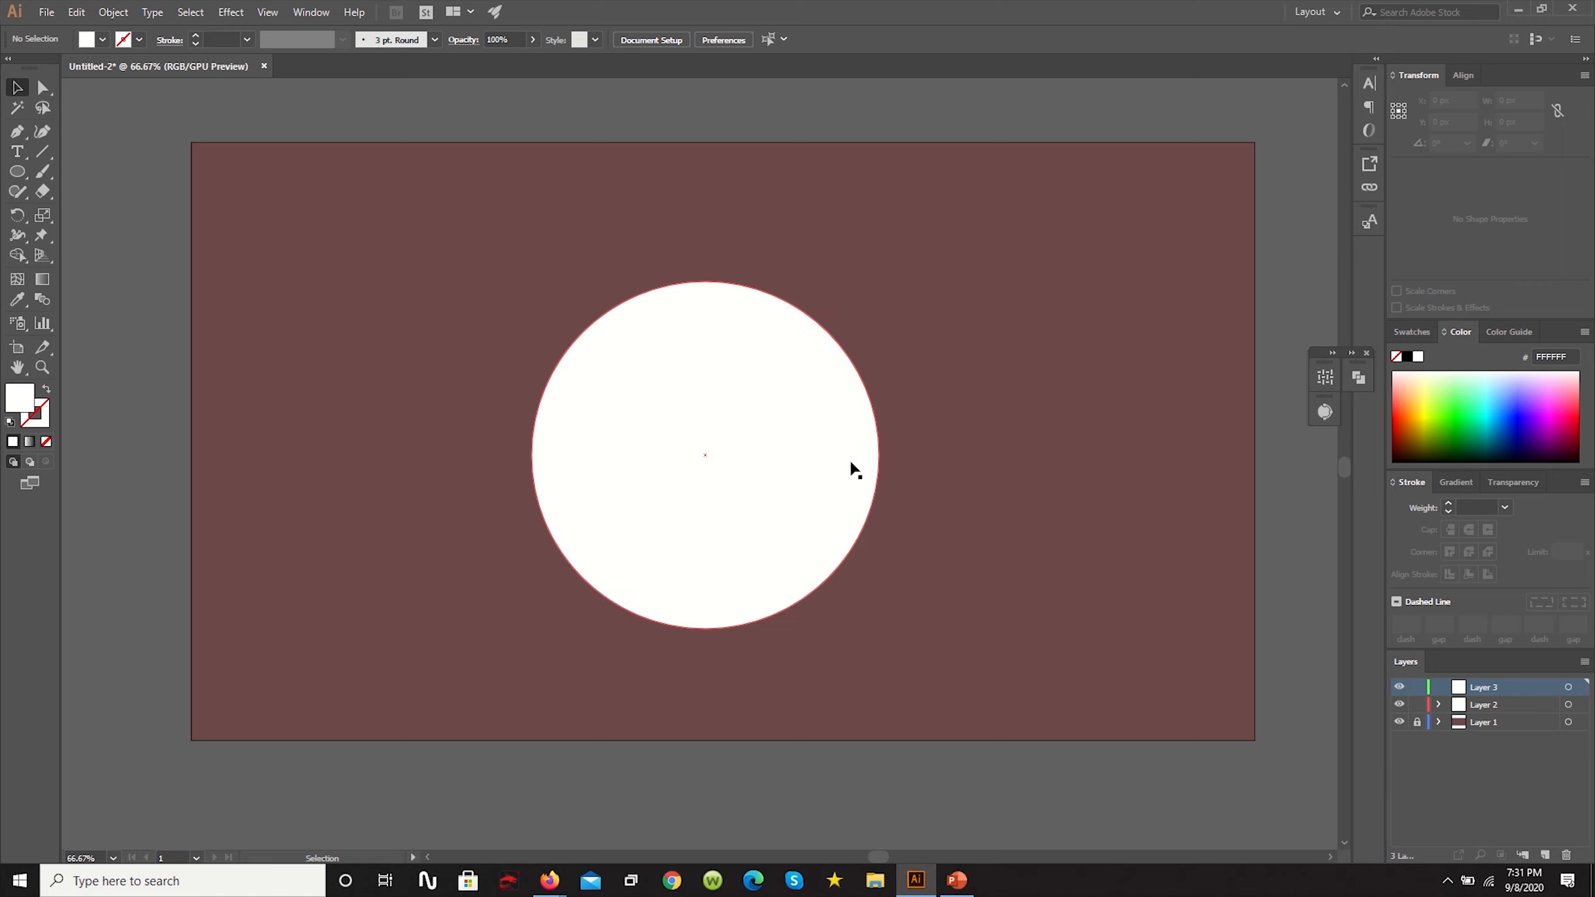
pyautogui.click(727, 458)
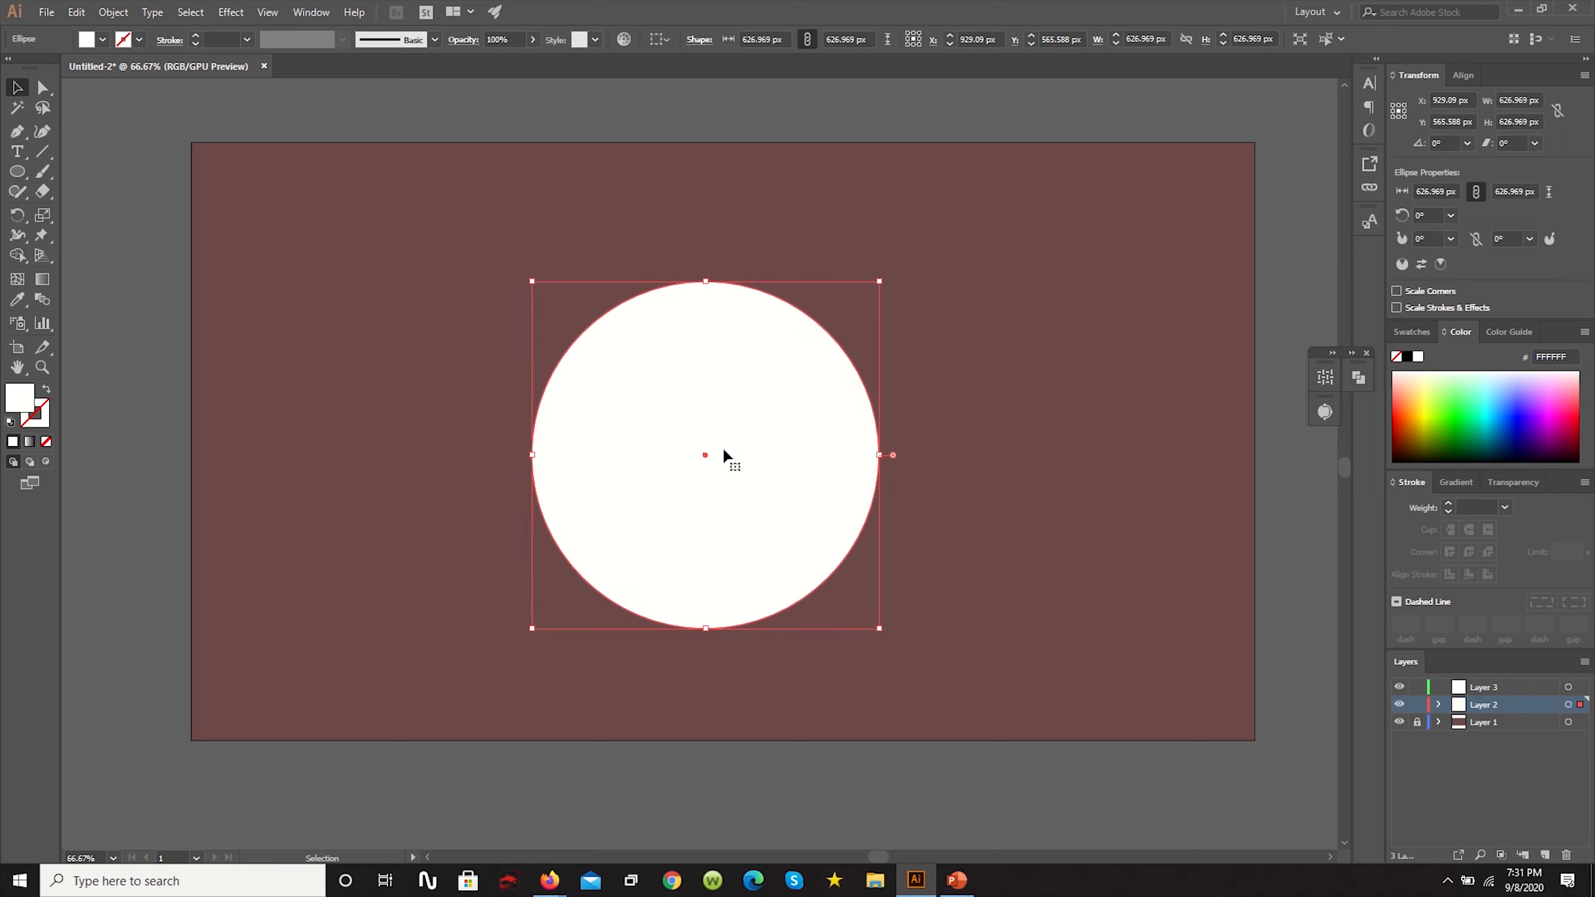
pyautogui.hotkey('ctrl', 'c')
pyautogui.hotkey('ctrl', 'f')
pyautogui.hotkey('ctrl', 'f')
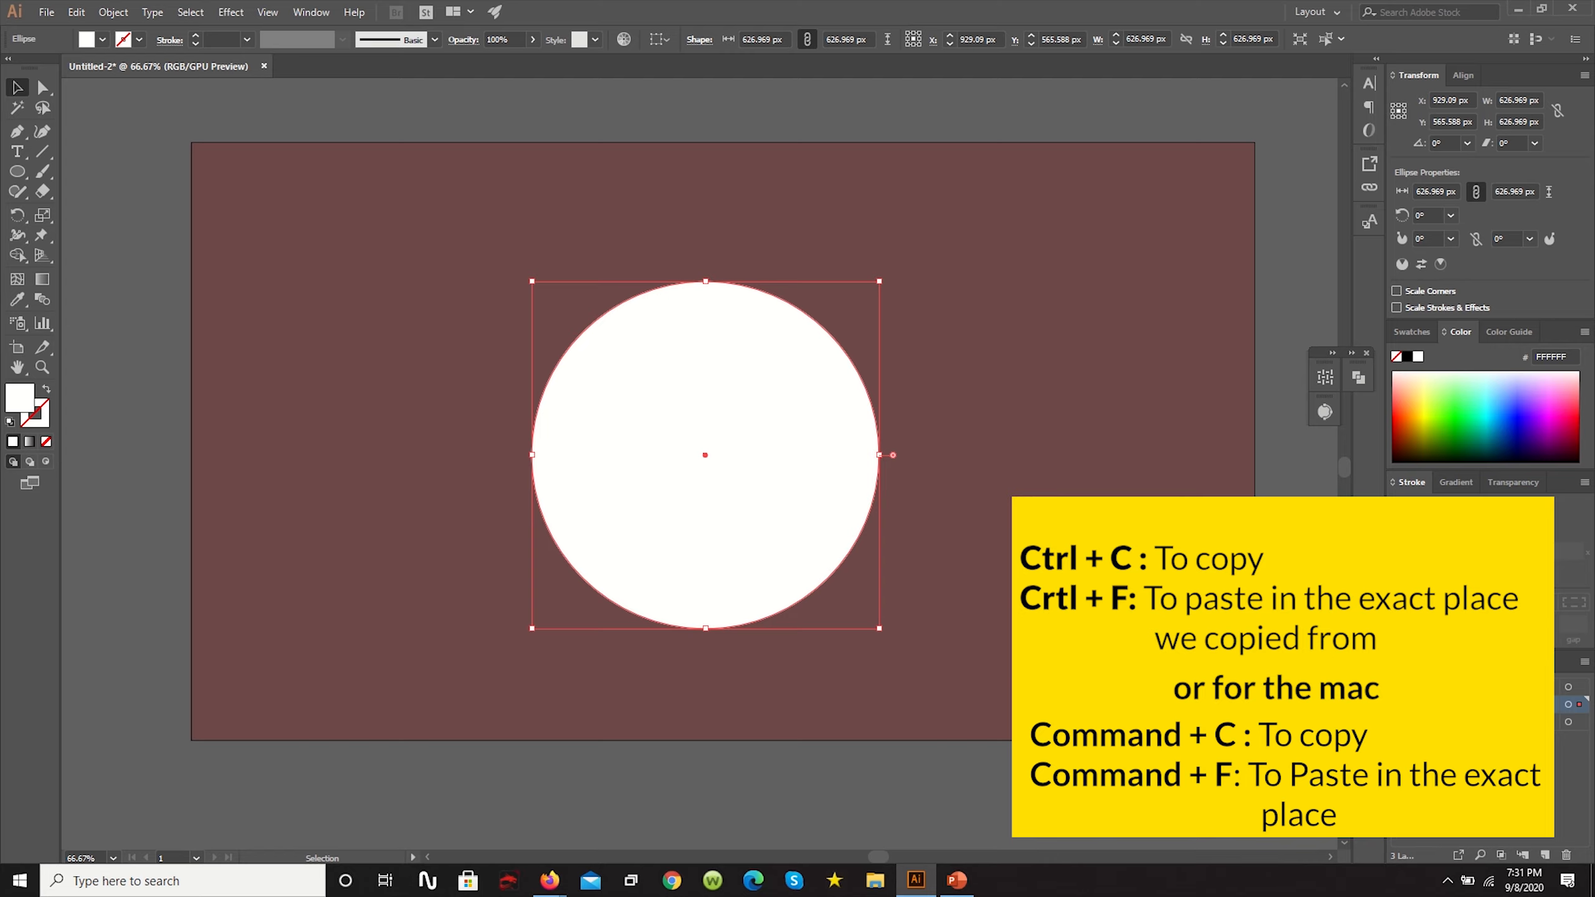
# - Try moving the white circle copy aside, and undo the move
pyautogui.click(1521, 689)
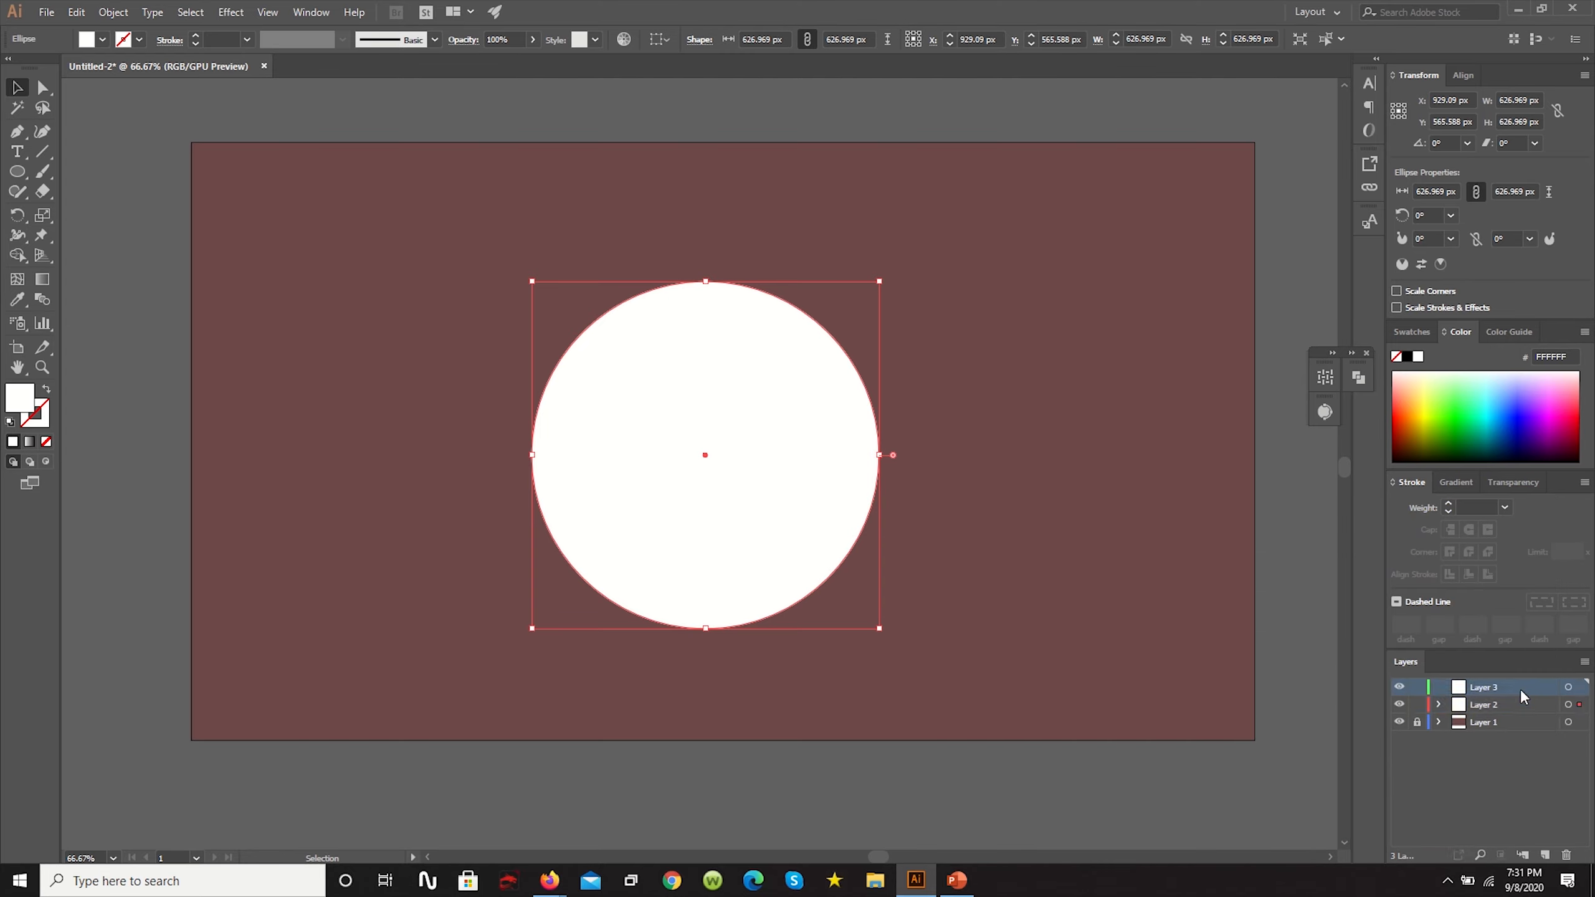
pyautogui.click(696, 425)
pyautogui.press('a')
pyautogui.press('v')
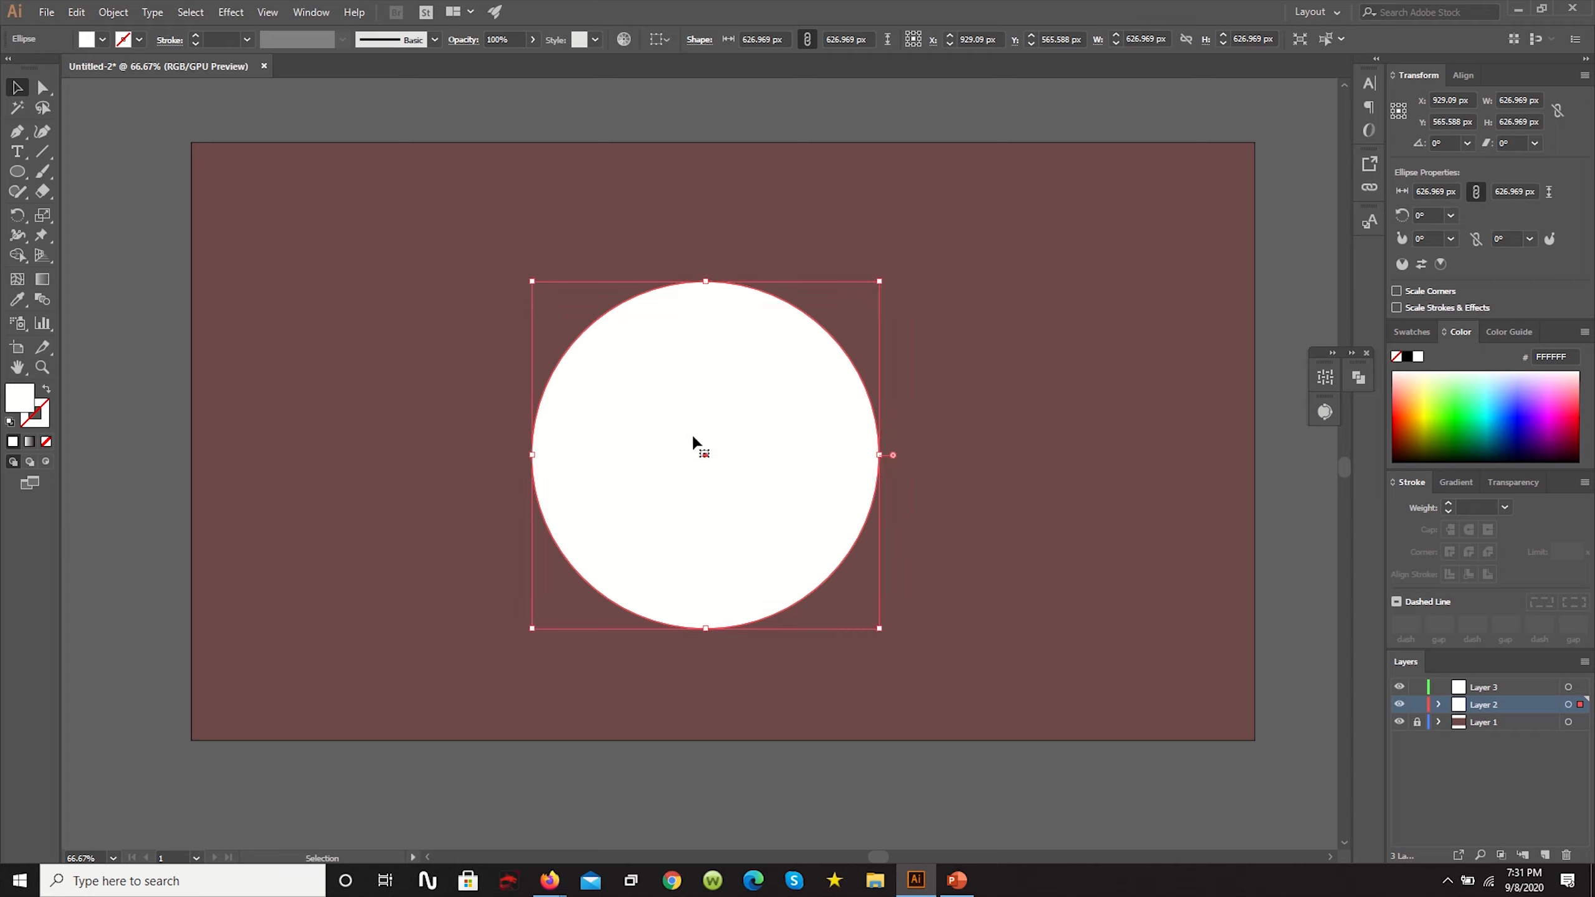
pyautogui.press('a')
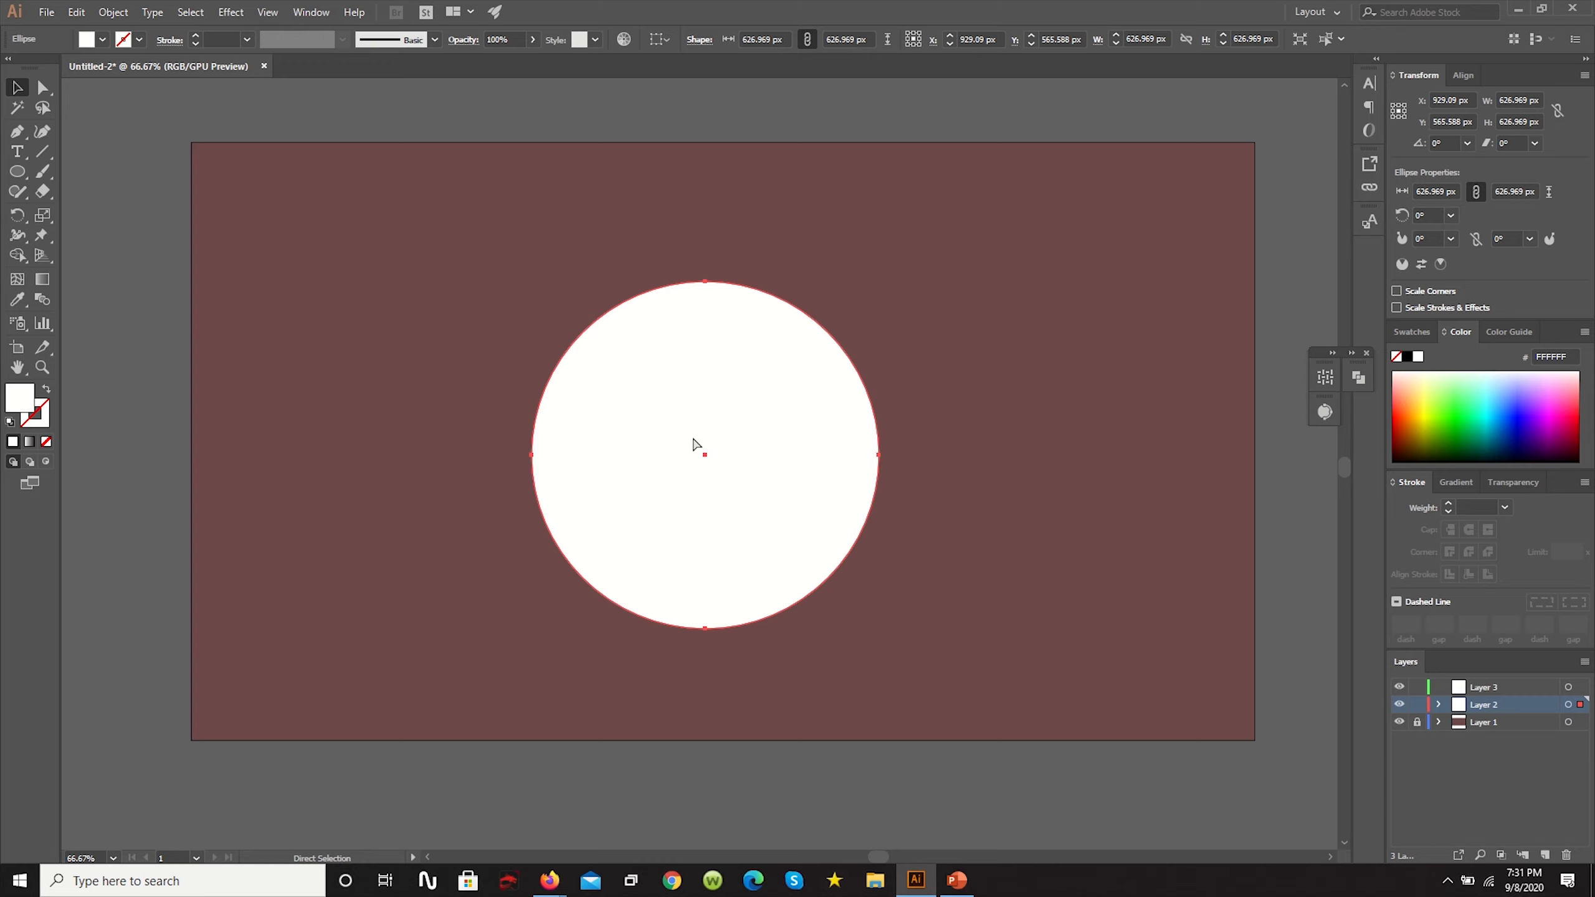
pyautogui.press('v')
pyautogui.moveTo(705, 428); pyautogui.dragTo(622, 431)
pyautogui.press('a')
pyautogui.hotkey('ctrl', 'z')
pyautogui.press('v')
pyautogui.press('a')
pyautogui.press('v')
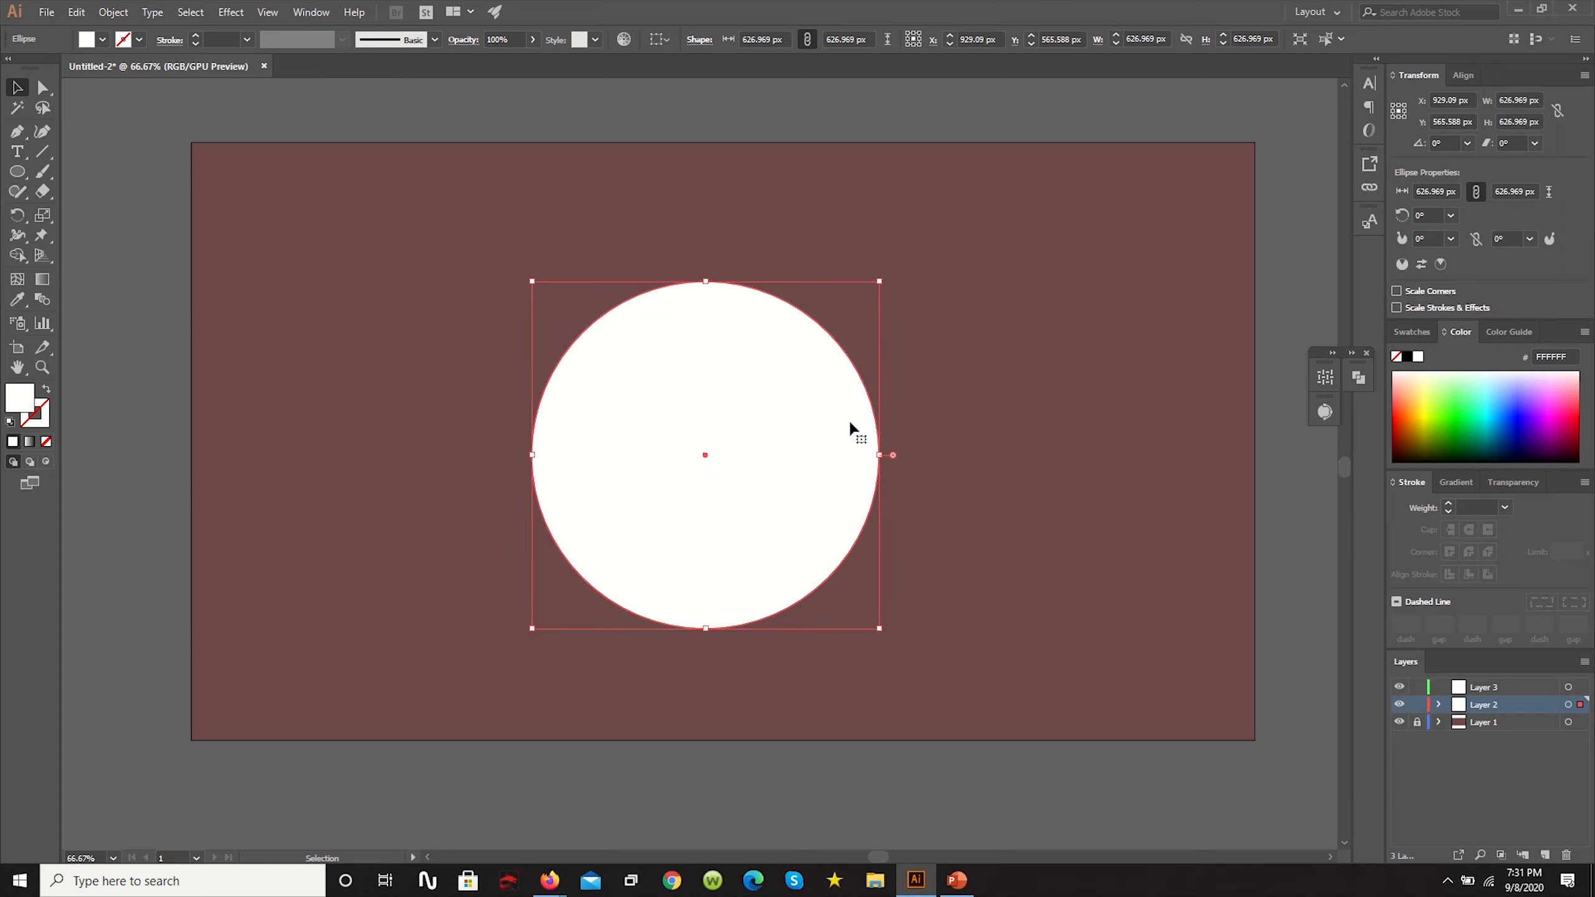
pyautogui.press('a')
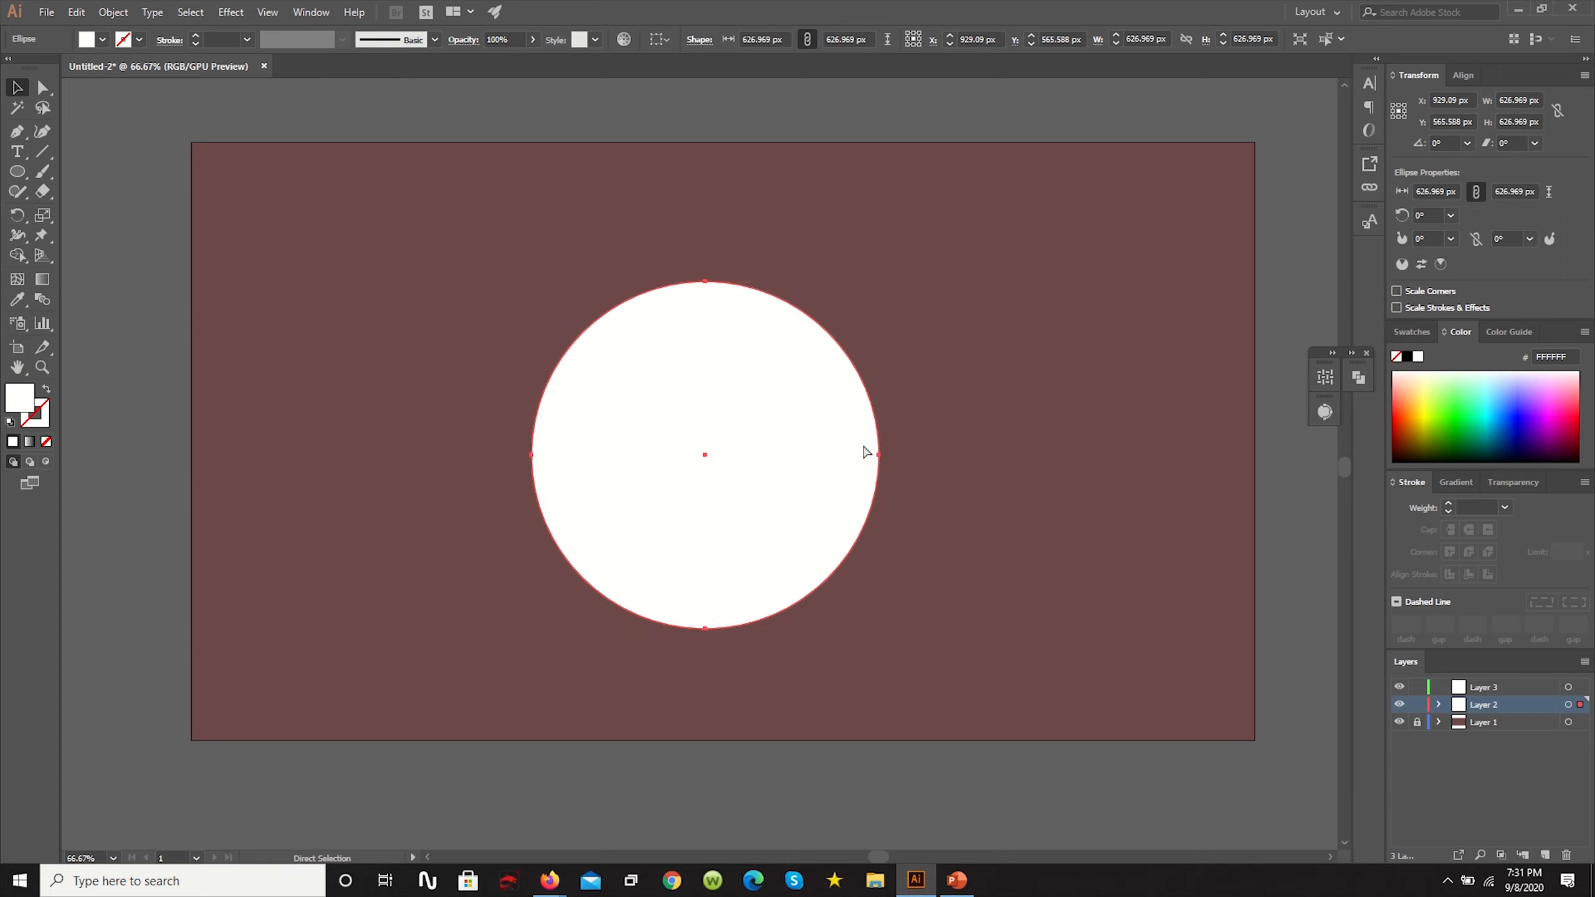
pyautogui.press('v')
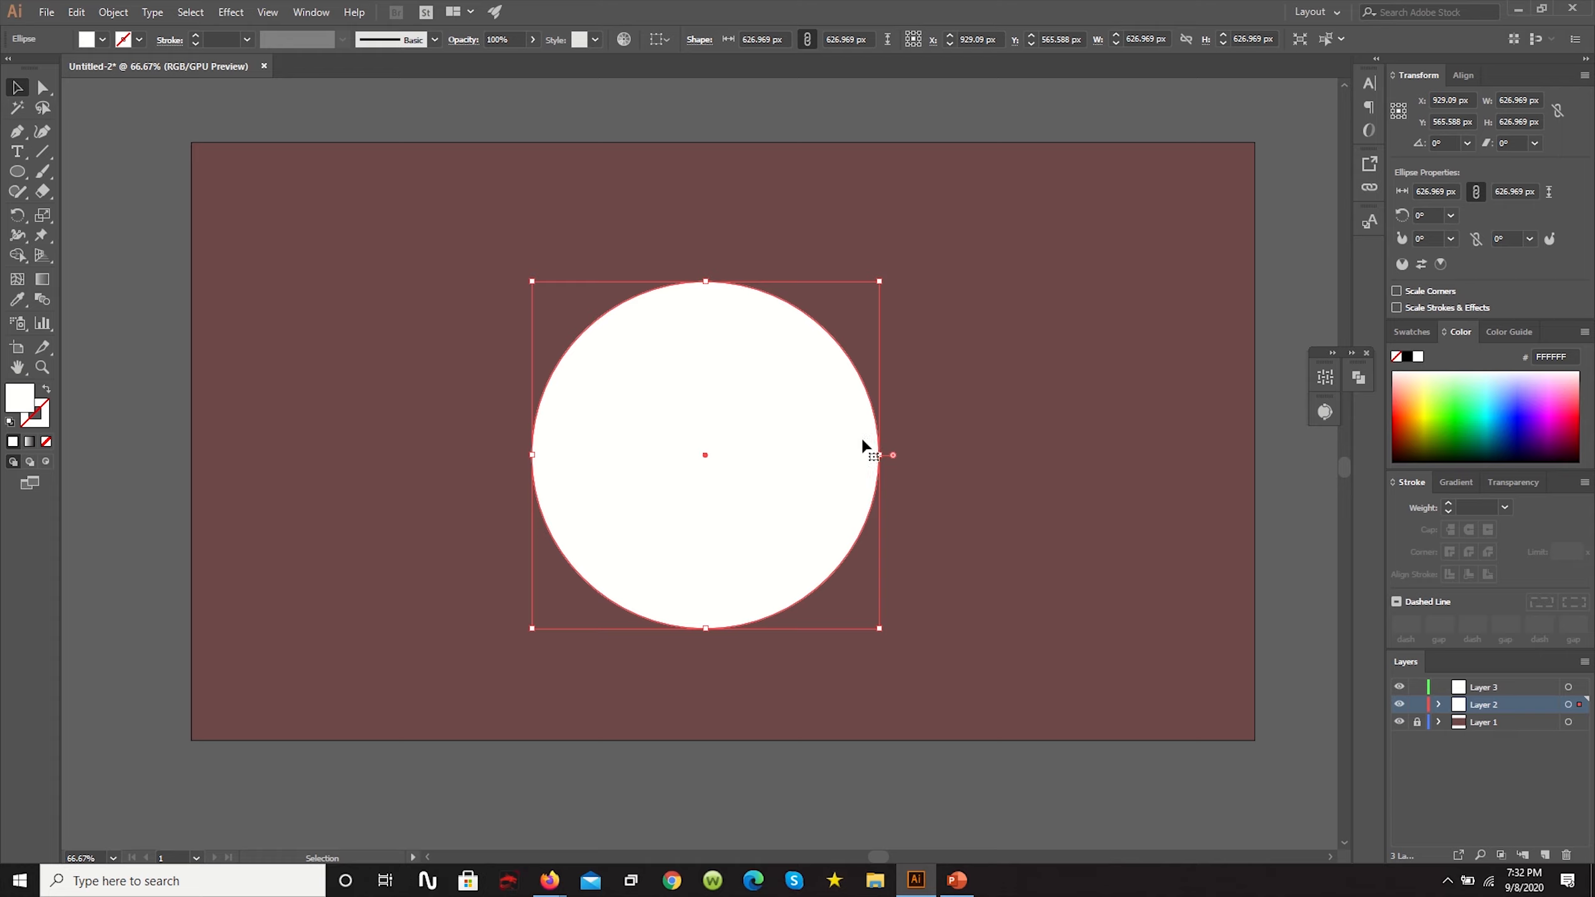
# - Send the selected white circle copy to Layer 3
pyautogui.click(1472, 689)
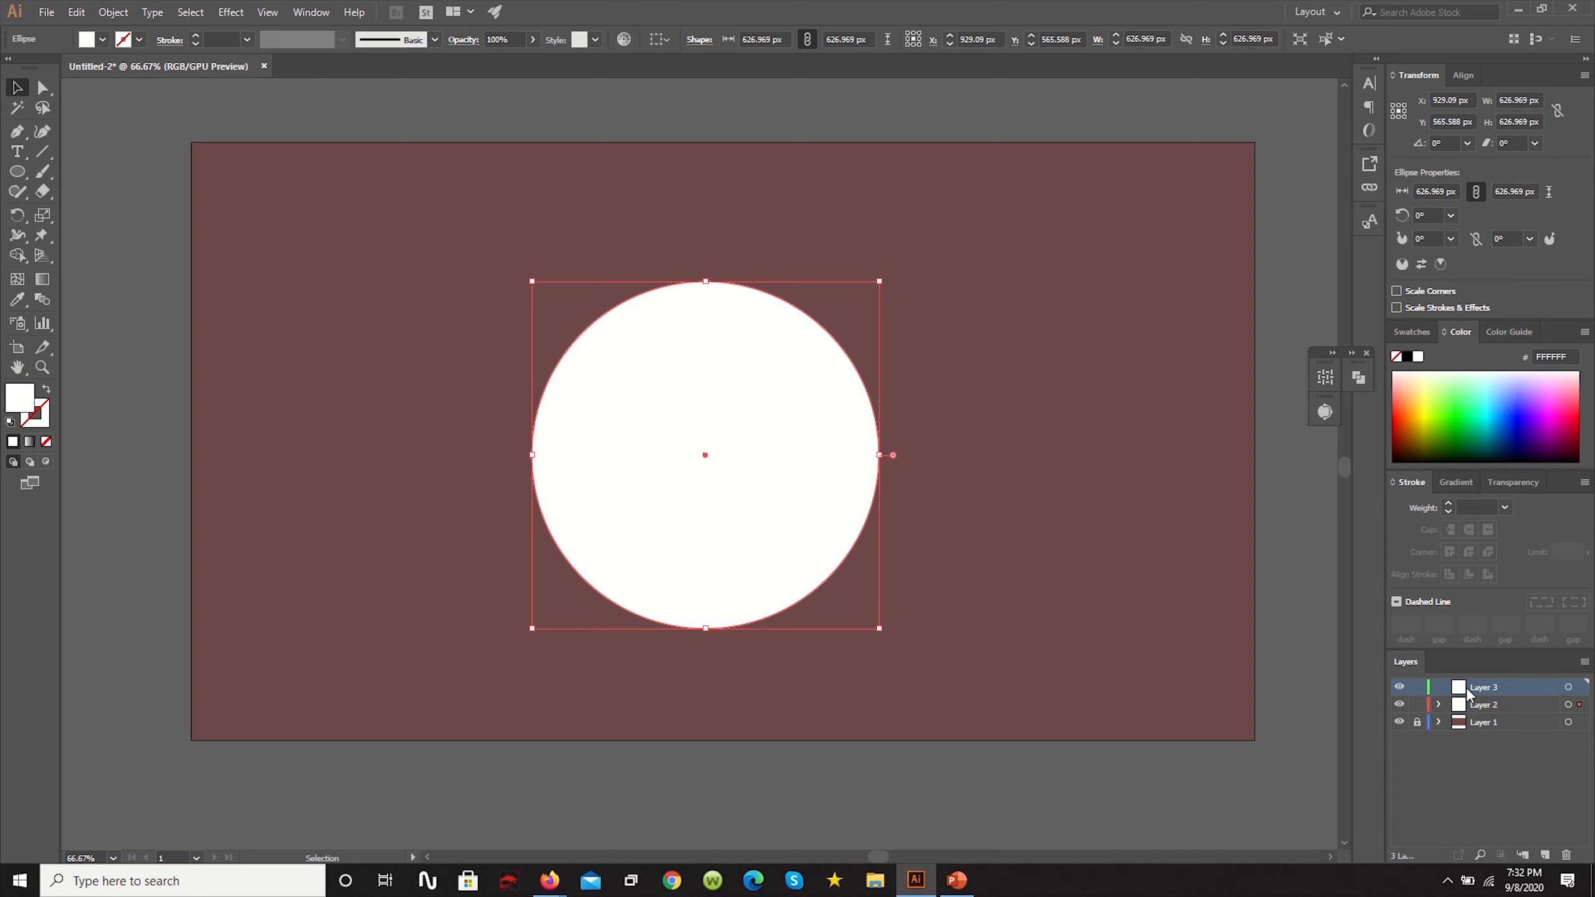
pyautogui.click(113, 11)
pyautogui.moveTo(132, 51)
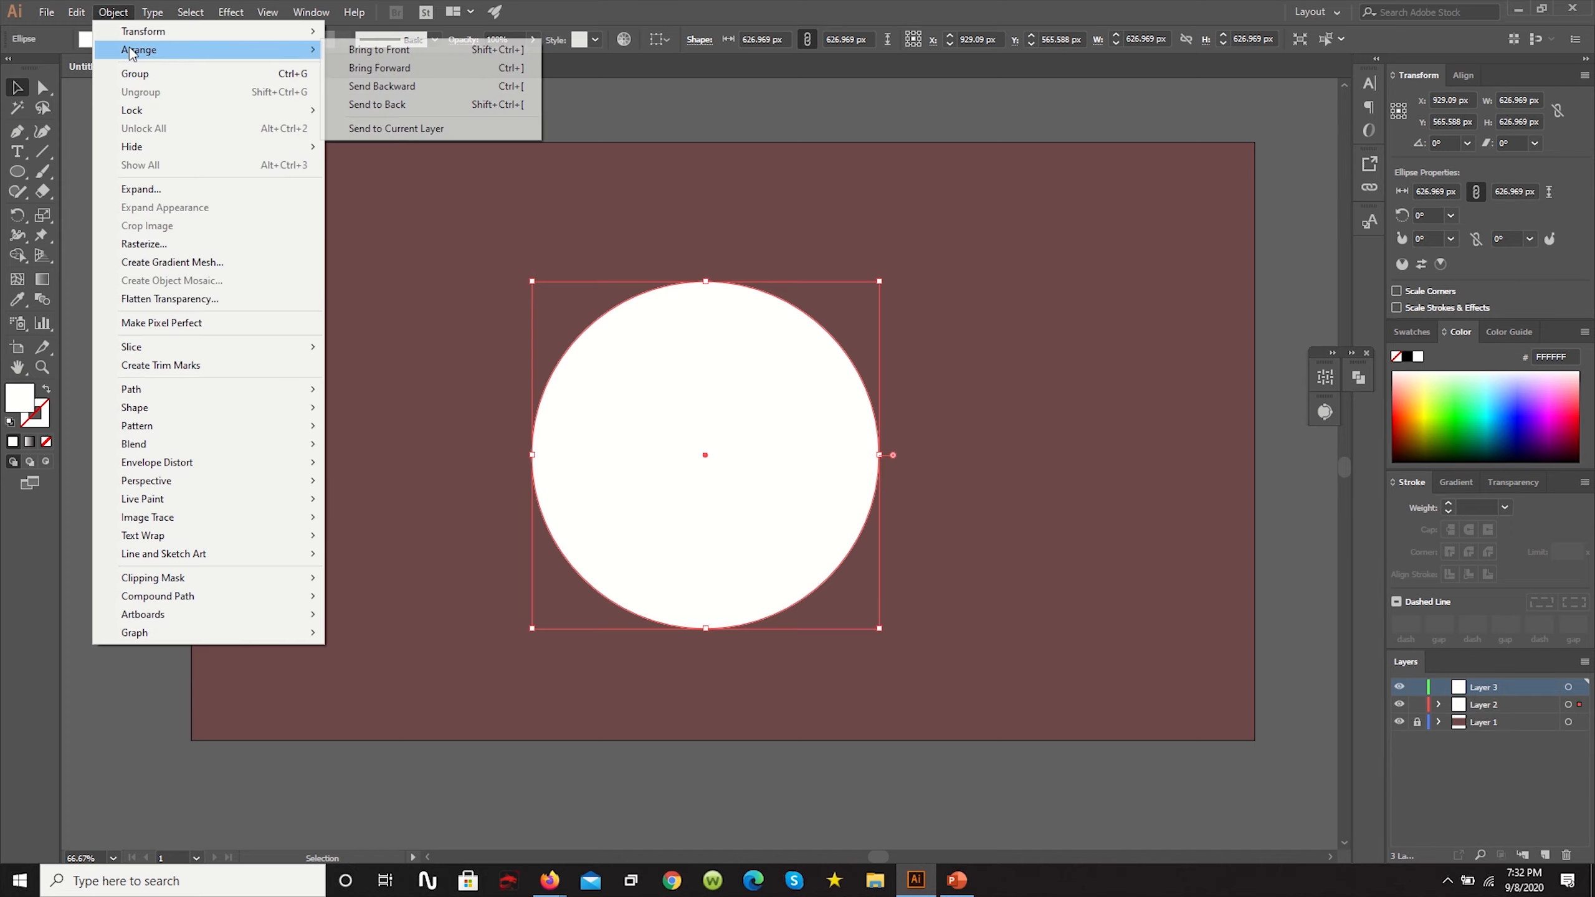
pyautogui.click(419, 131)
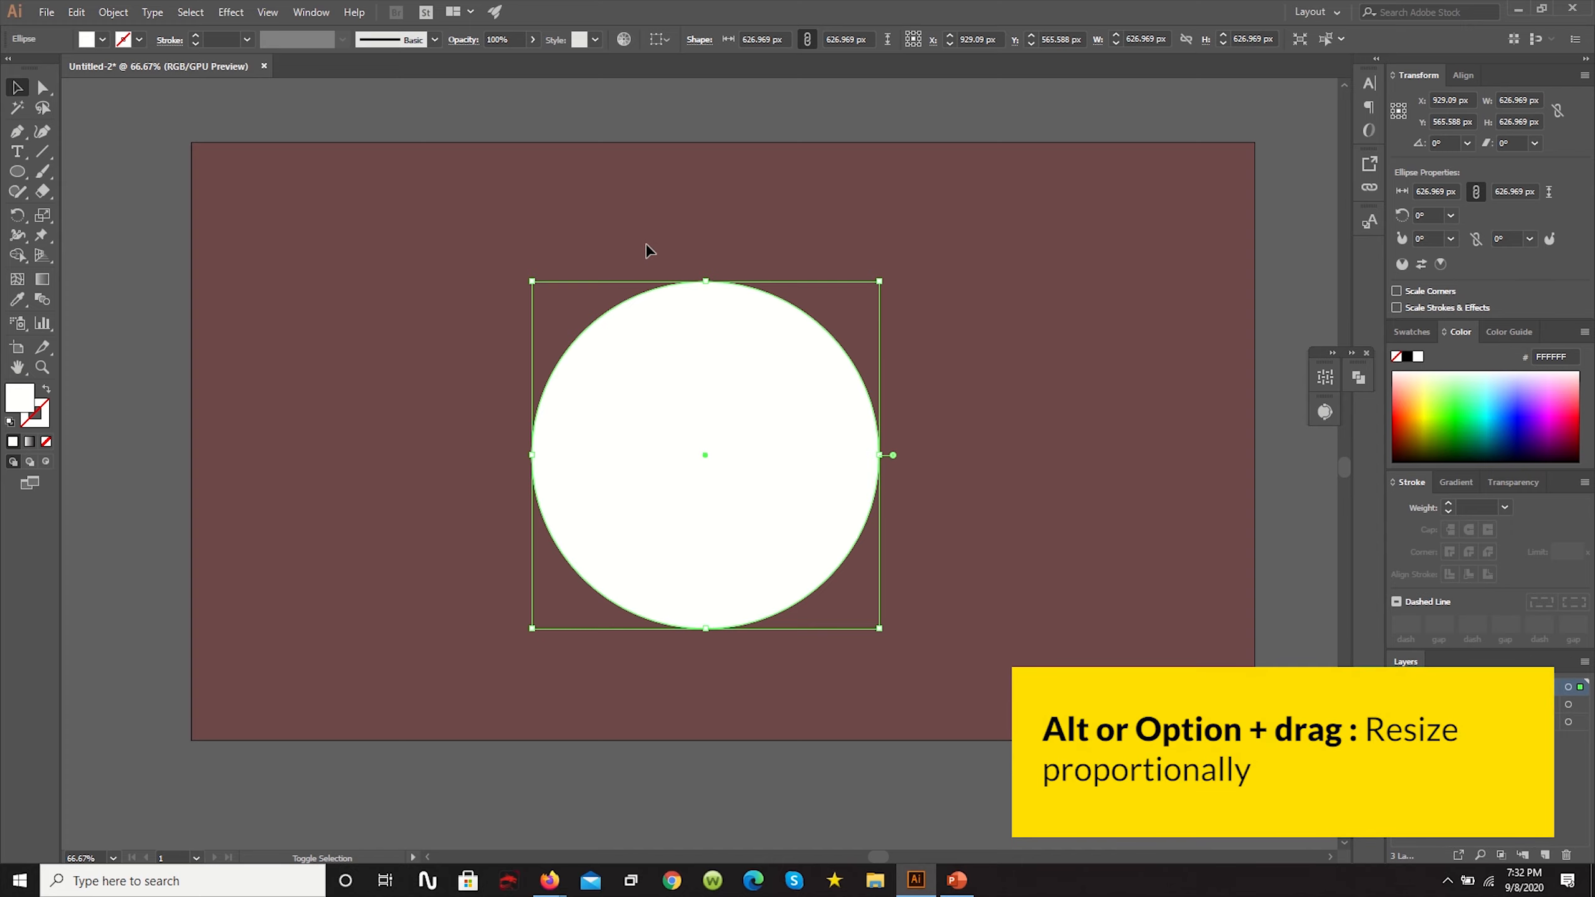
# - Shrink the Layer 3 circle about its centre to about 487 px and fill it with yellow (F4ED00)
pyautogui.moveTo(883, 632); pyautogui.dragTo(841, 590)
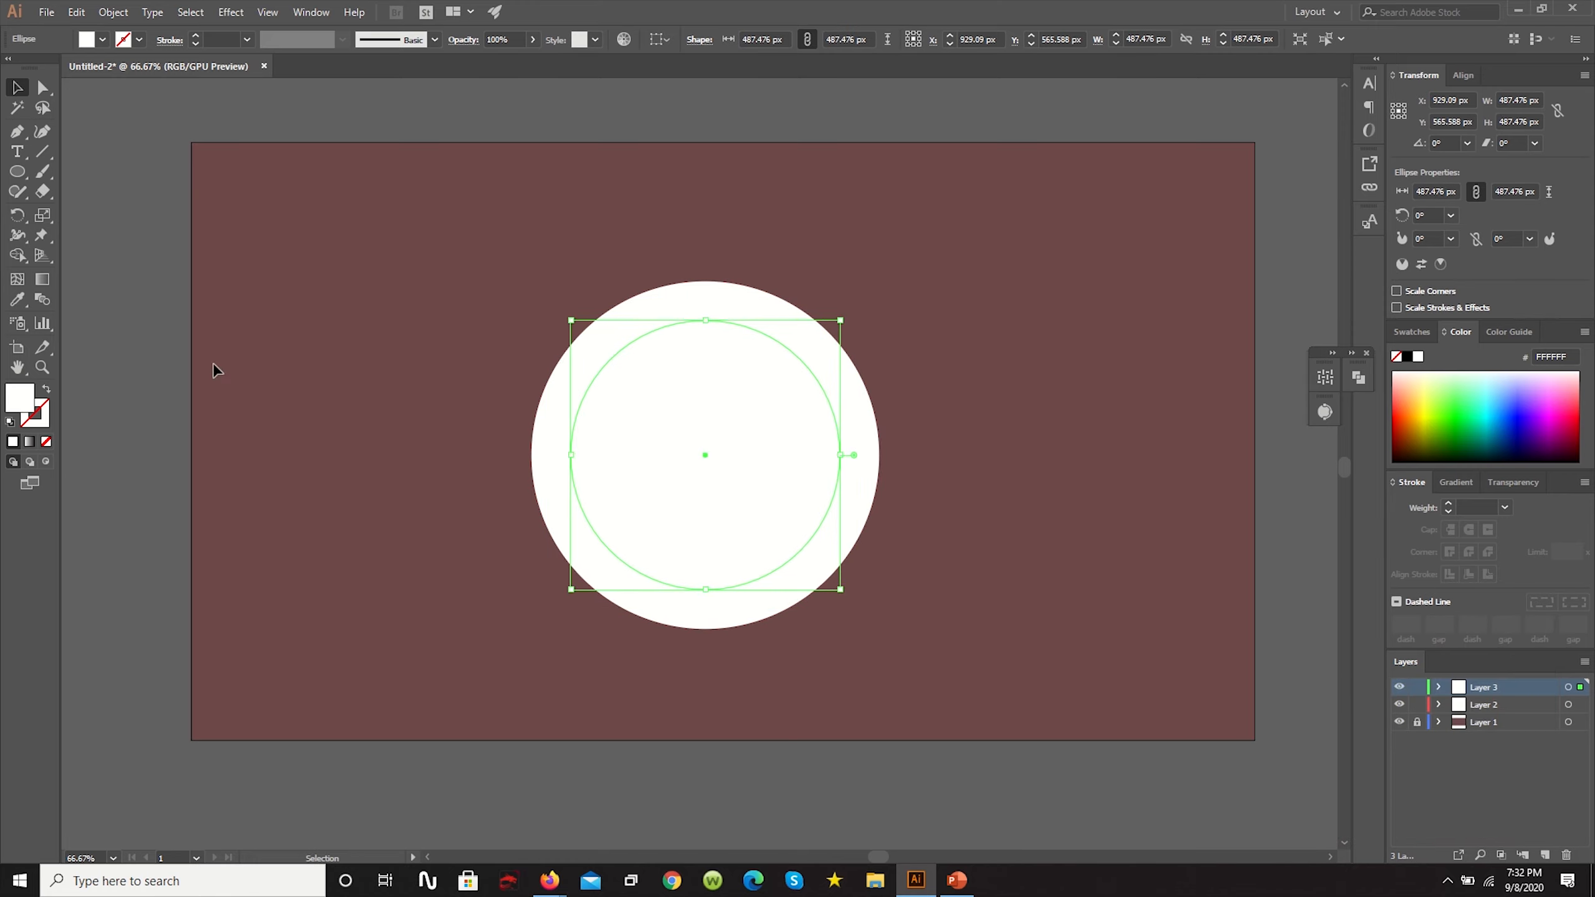
pyautogui.doubleClick(18, 400)
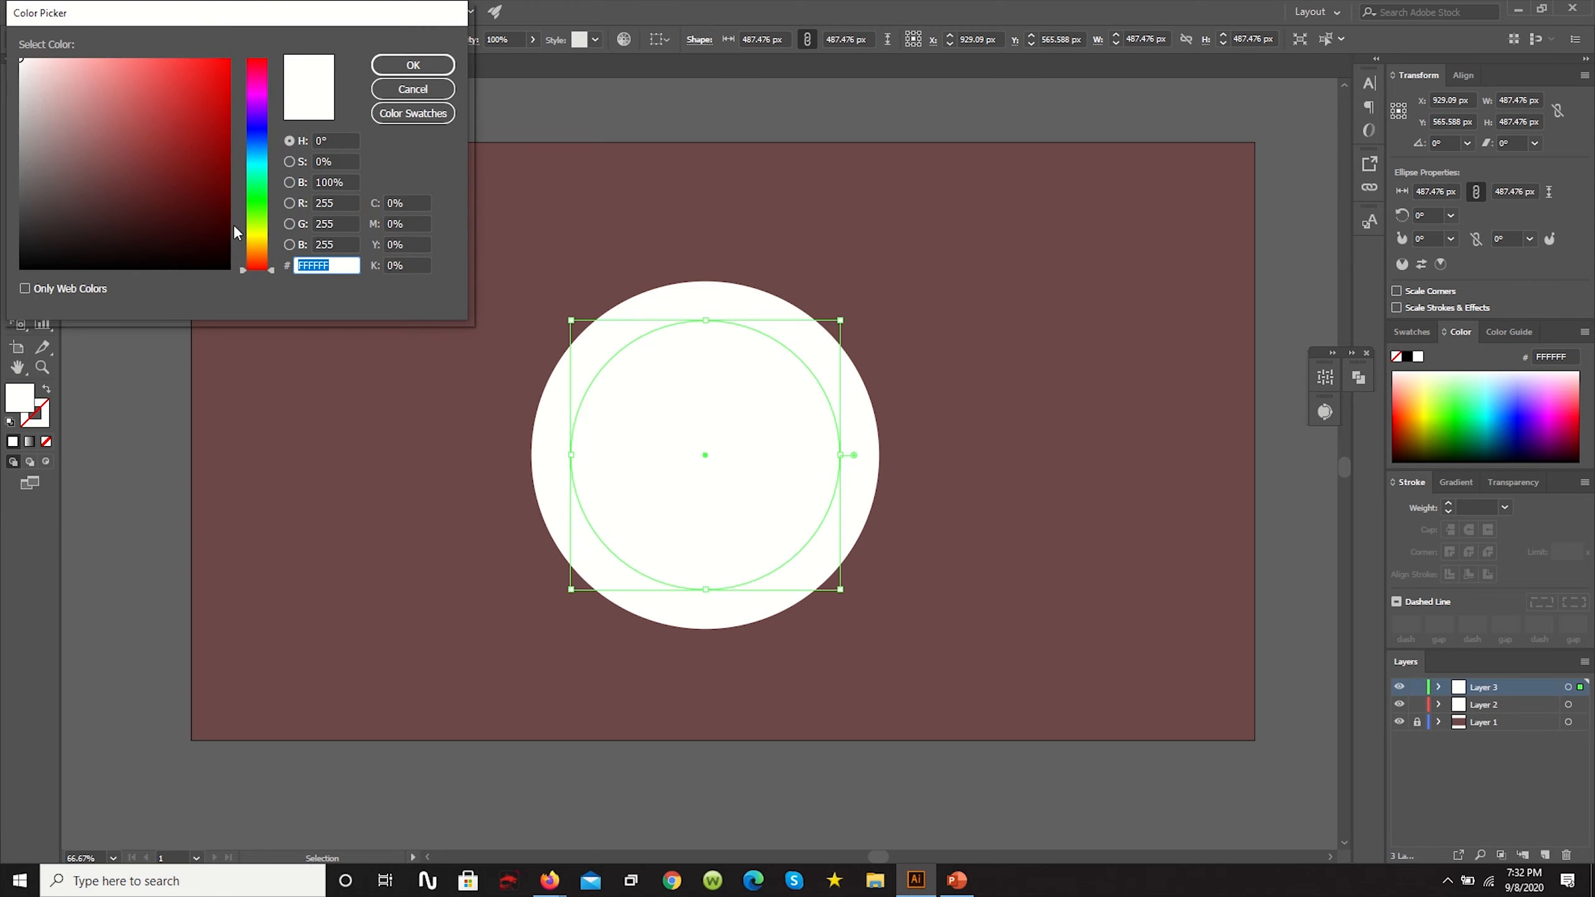
pyautogui.click(254, 237)
pyautogui.moveTo(251, 242); pyautogui.dragTo(251, 236)
pyautogui.moveTo(227, 103); pyautogui.dragTo(229, 65)
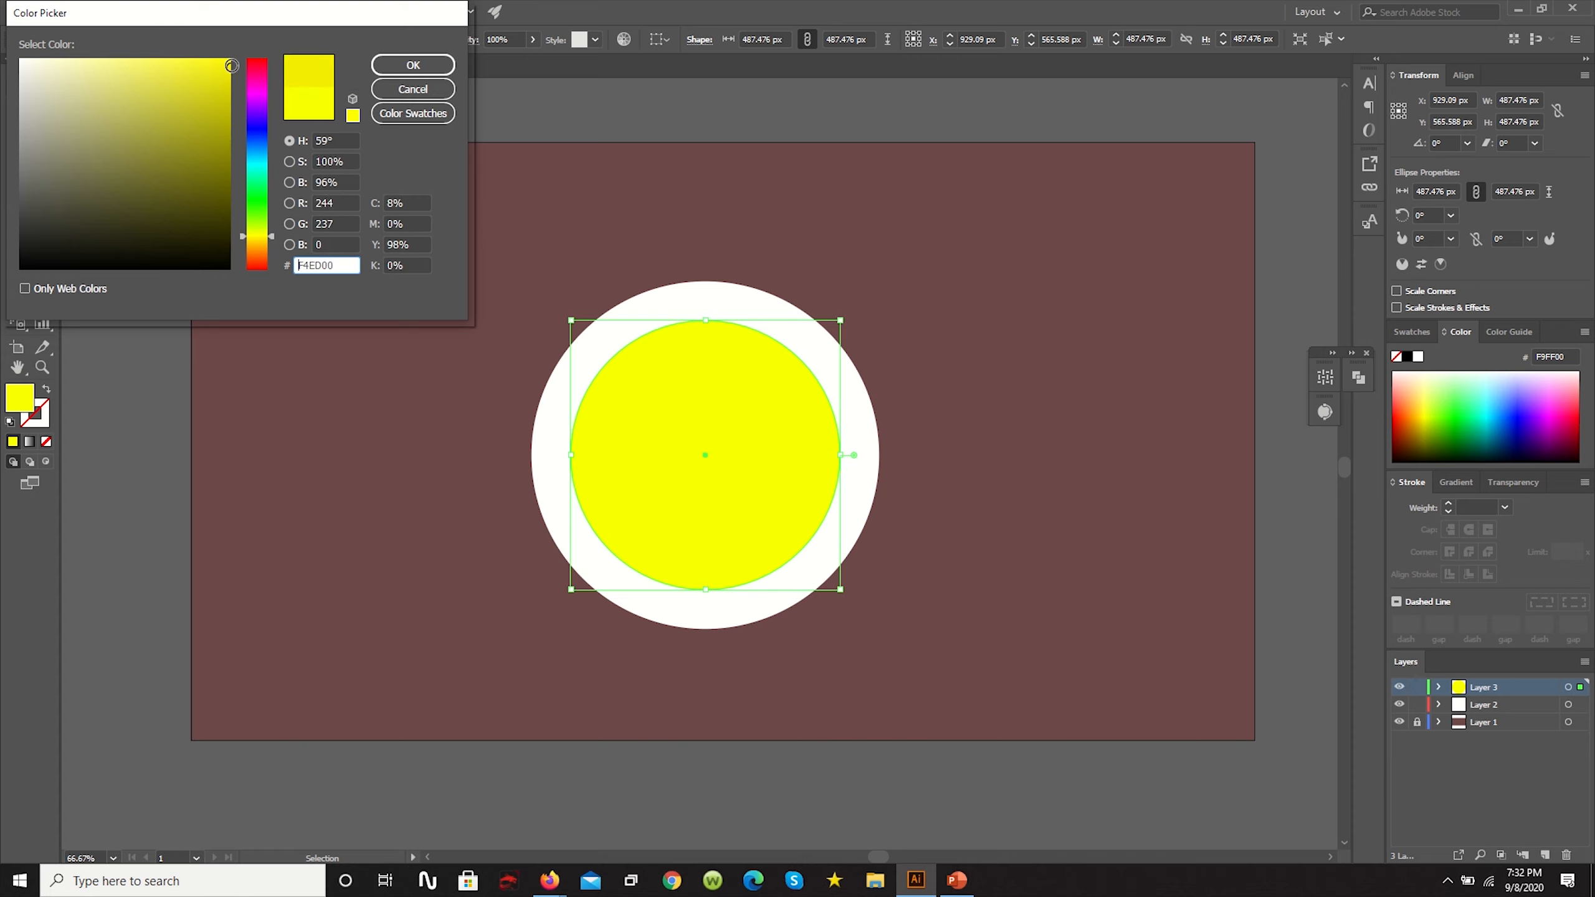
pyautogui.click(412, 65)
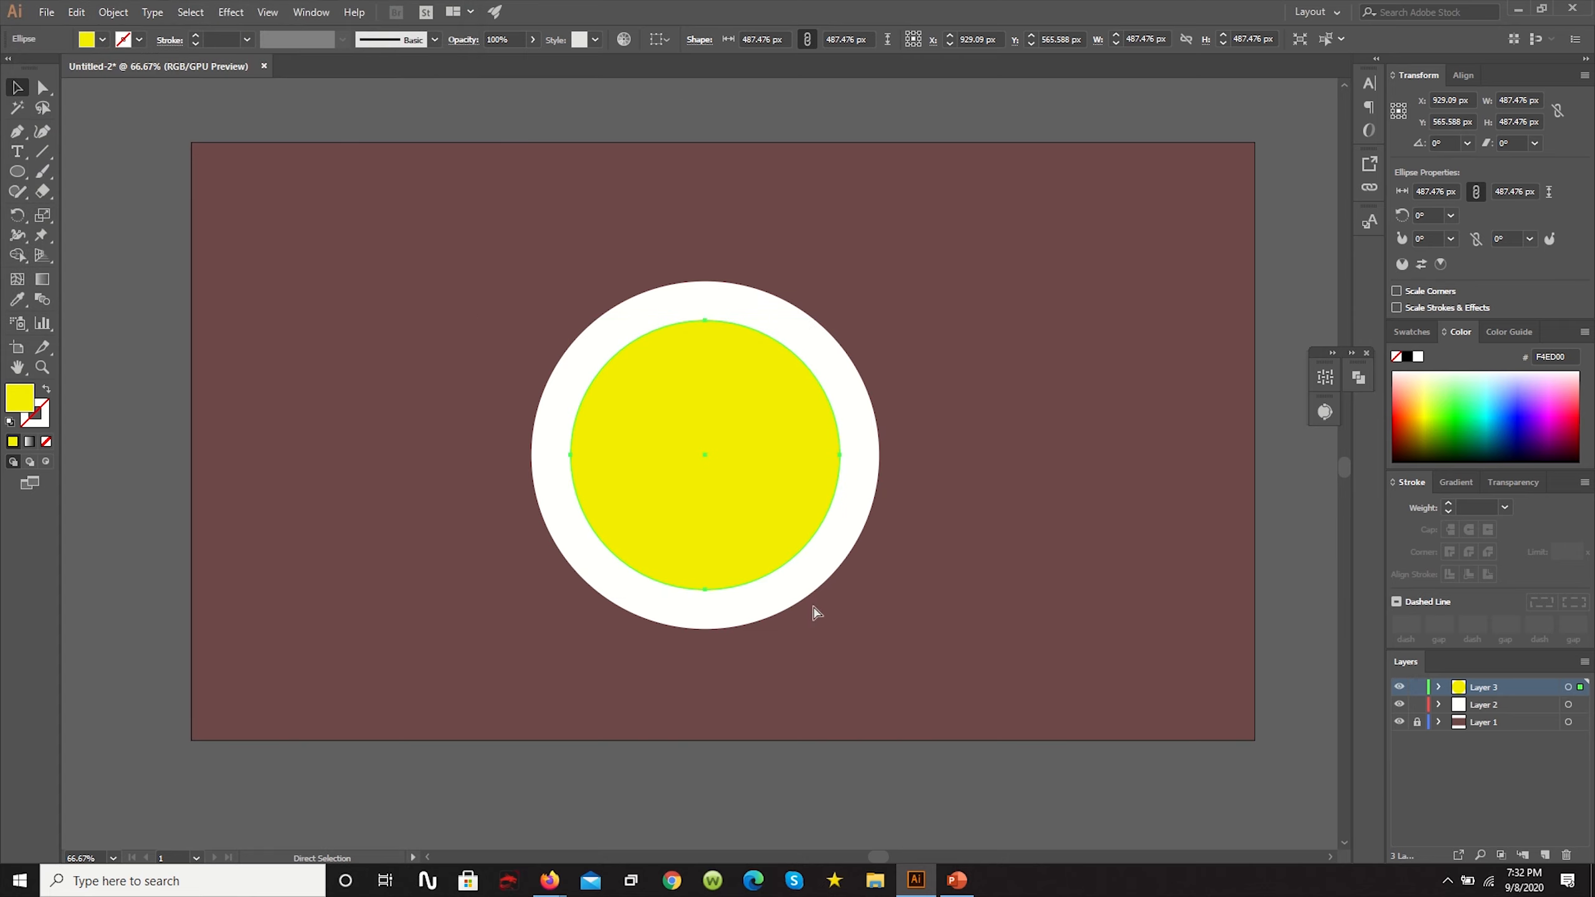
# - Shrink the yellow circle about its centre to about 348 px and deselect it
pyautogui.hotkey('ctrl', 't')
pyautogui.moveTo(841, 589); pyautogui.dragTo(815, 553)
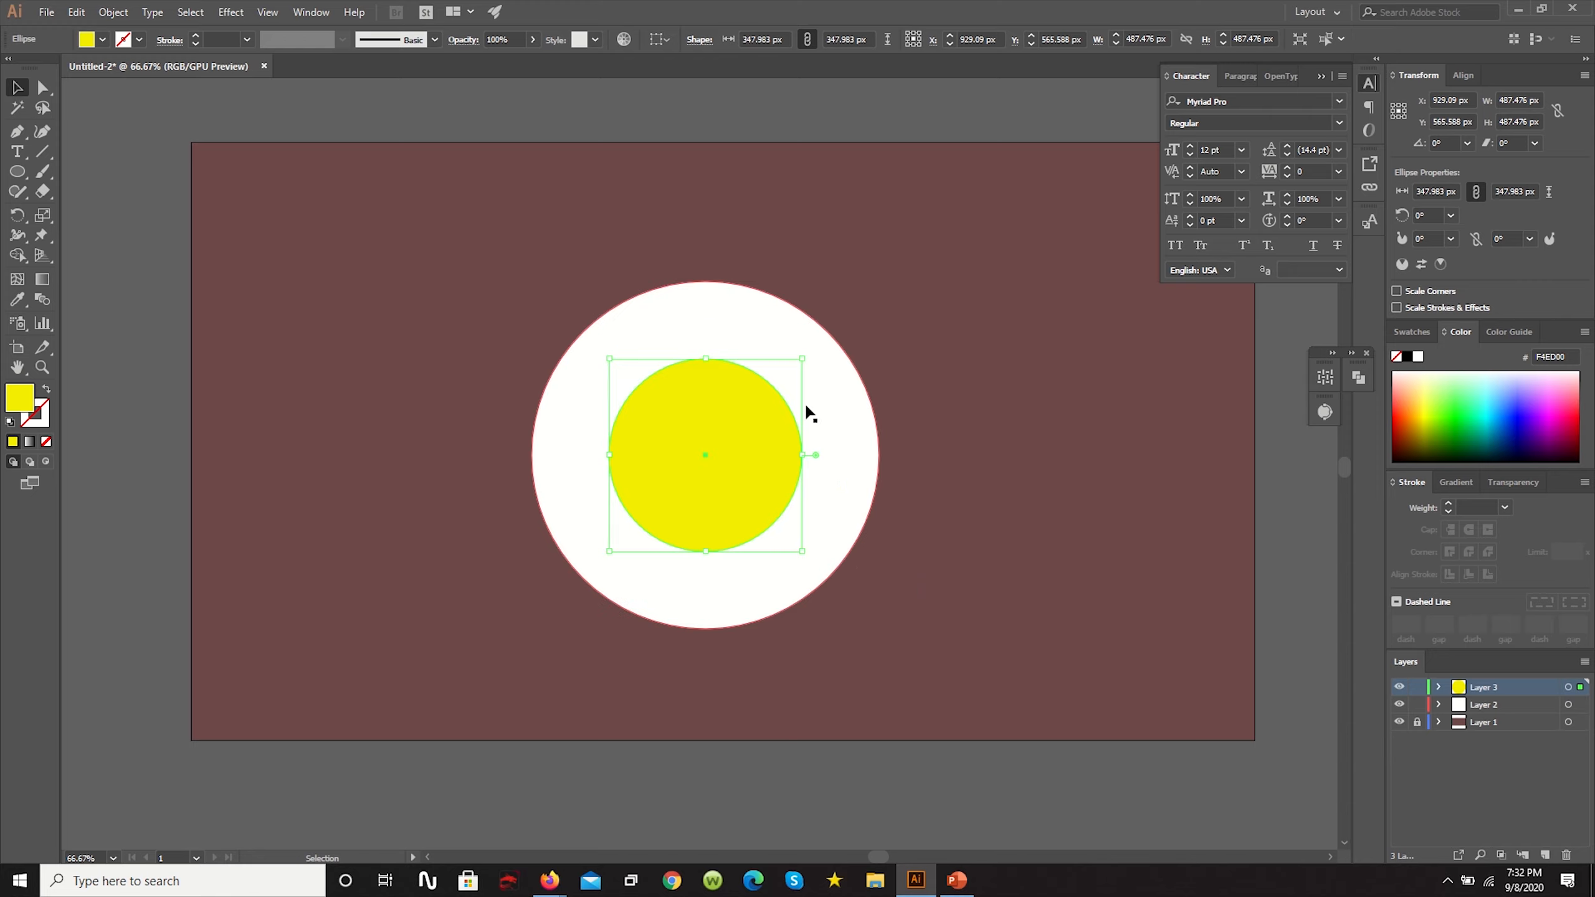
pyautogui.click(777, 220)
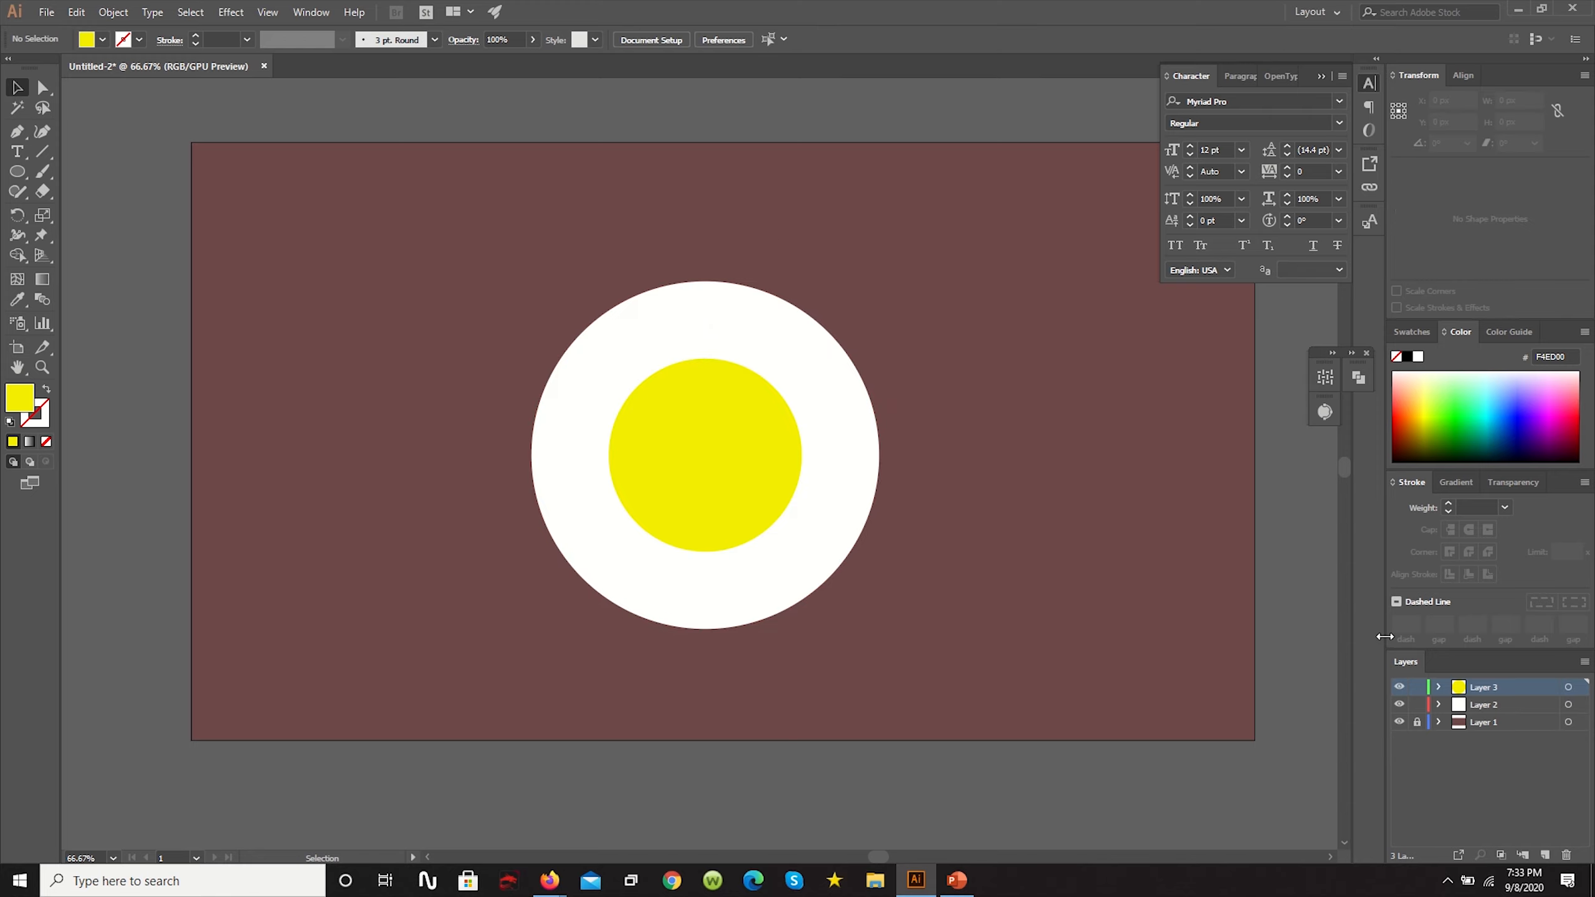
# - Add a new layer above Layer 3 and send an in-place copy of the yellow circle to it
pyautogui.click(1546, 855)
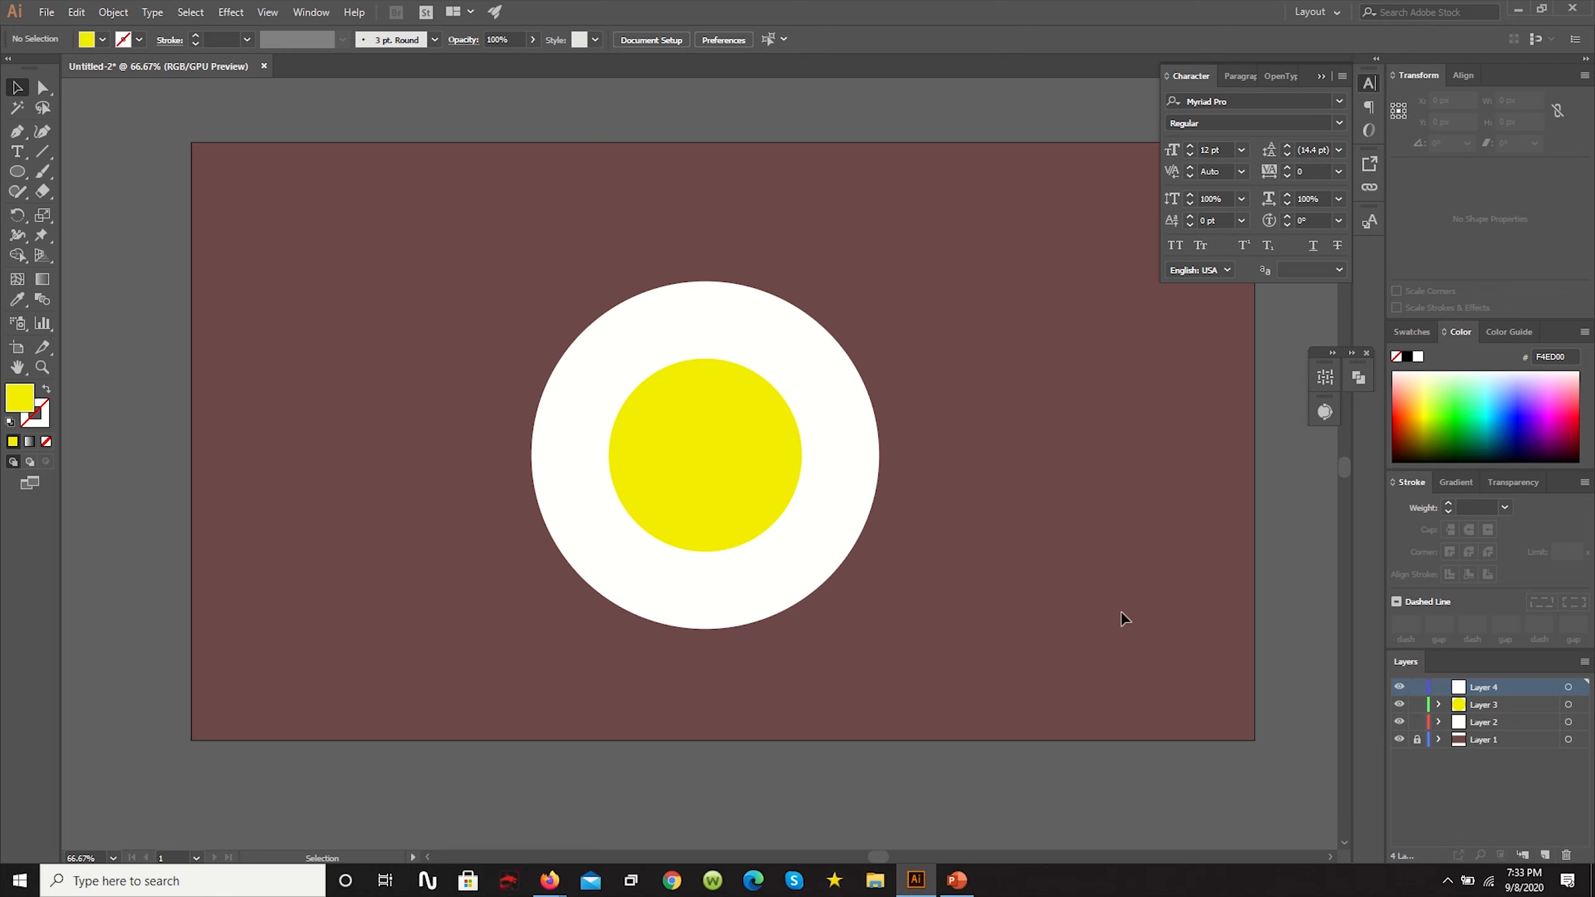
pyautogui.click(762, 466)
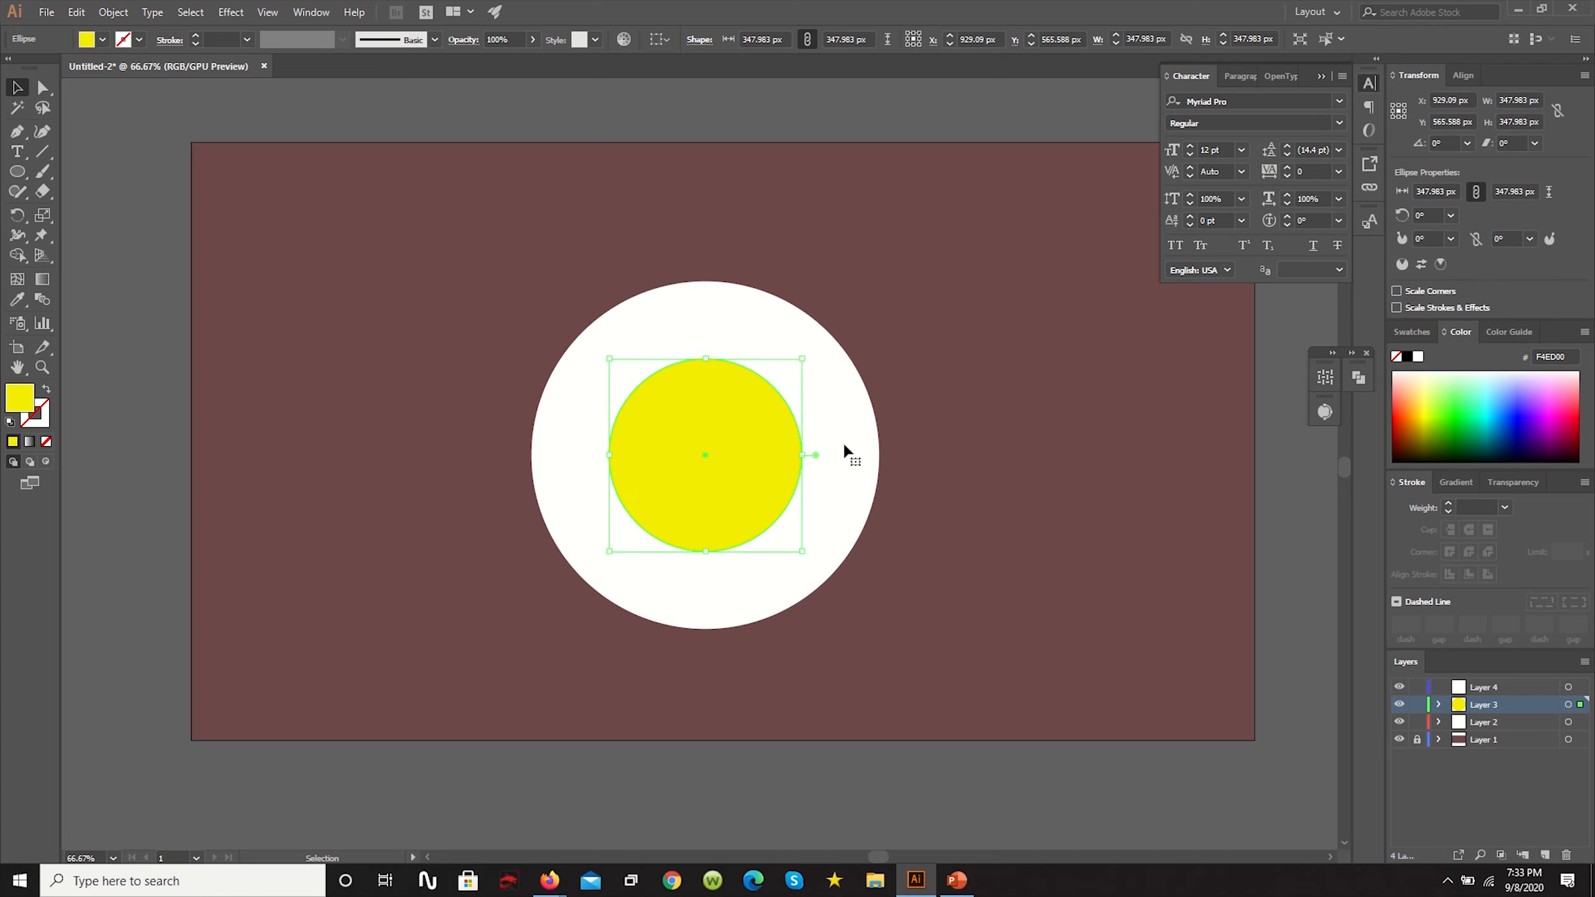
pyautogui.click(1489, 687)
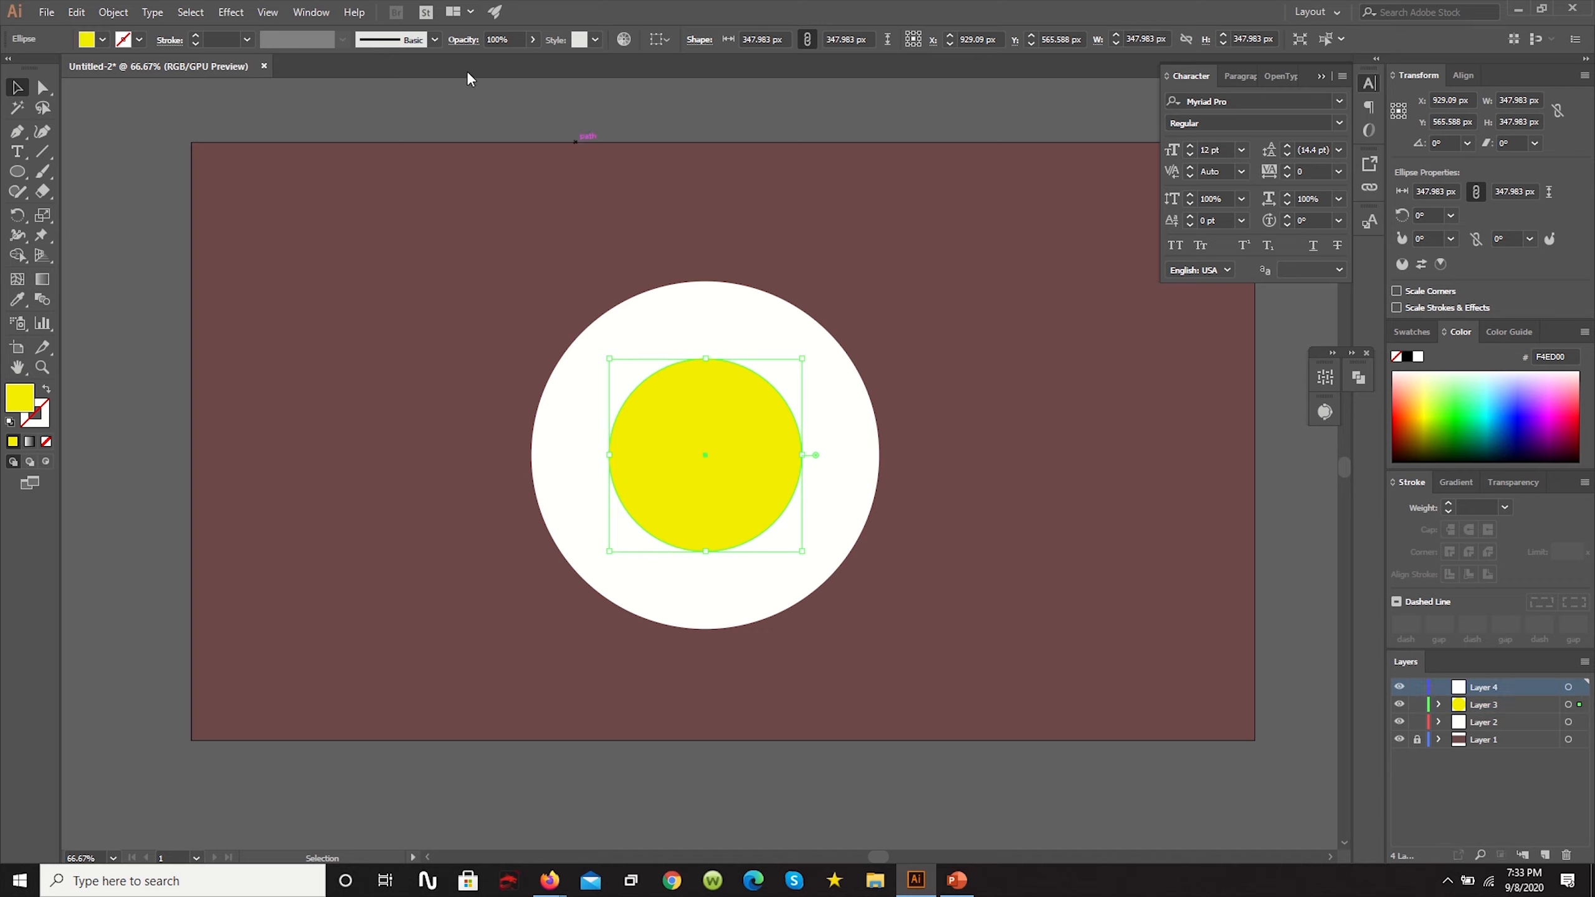
pyautogui.click(108, 14)
pyautogui.moveTo(136, 52)
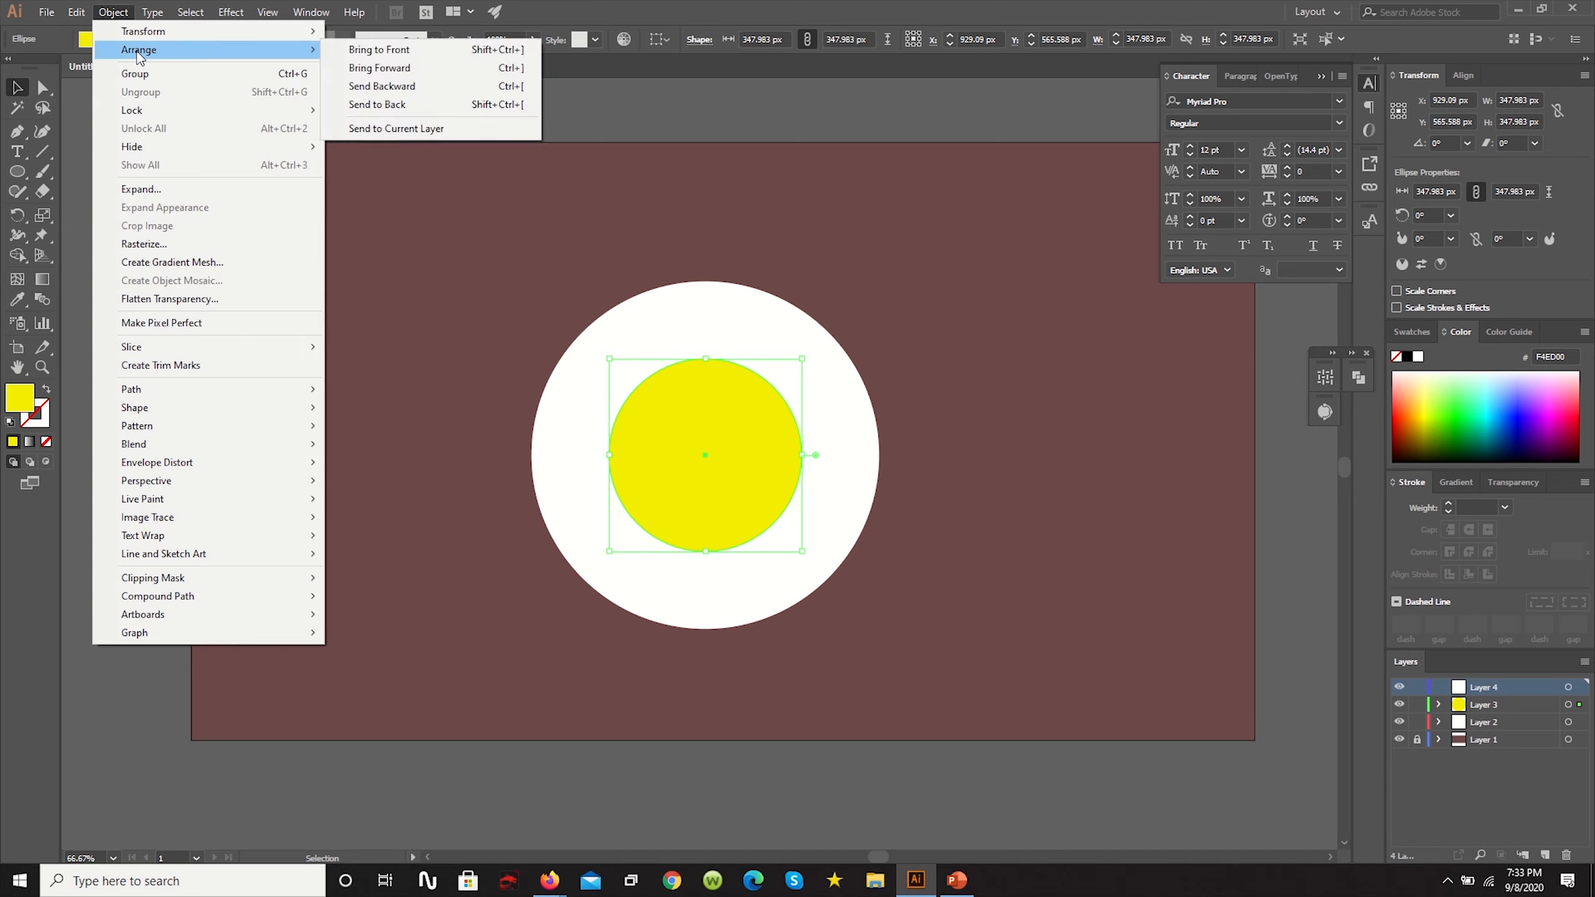
pyautogui.click(396, 128)
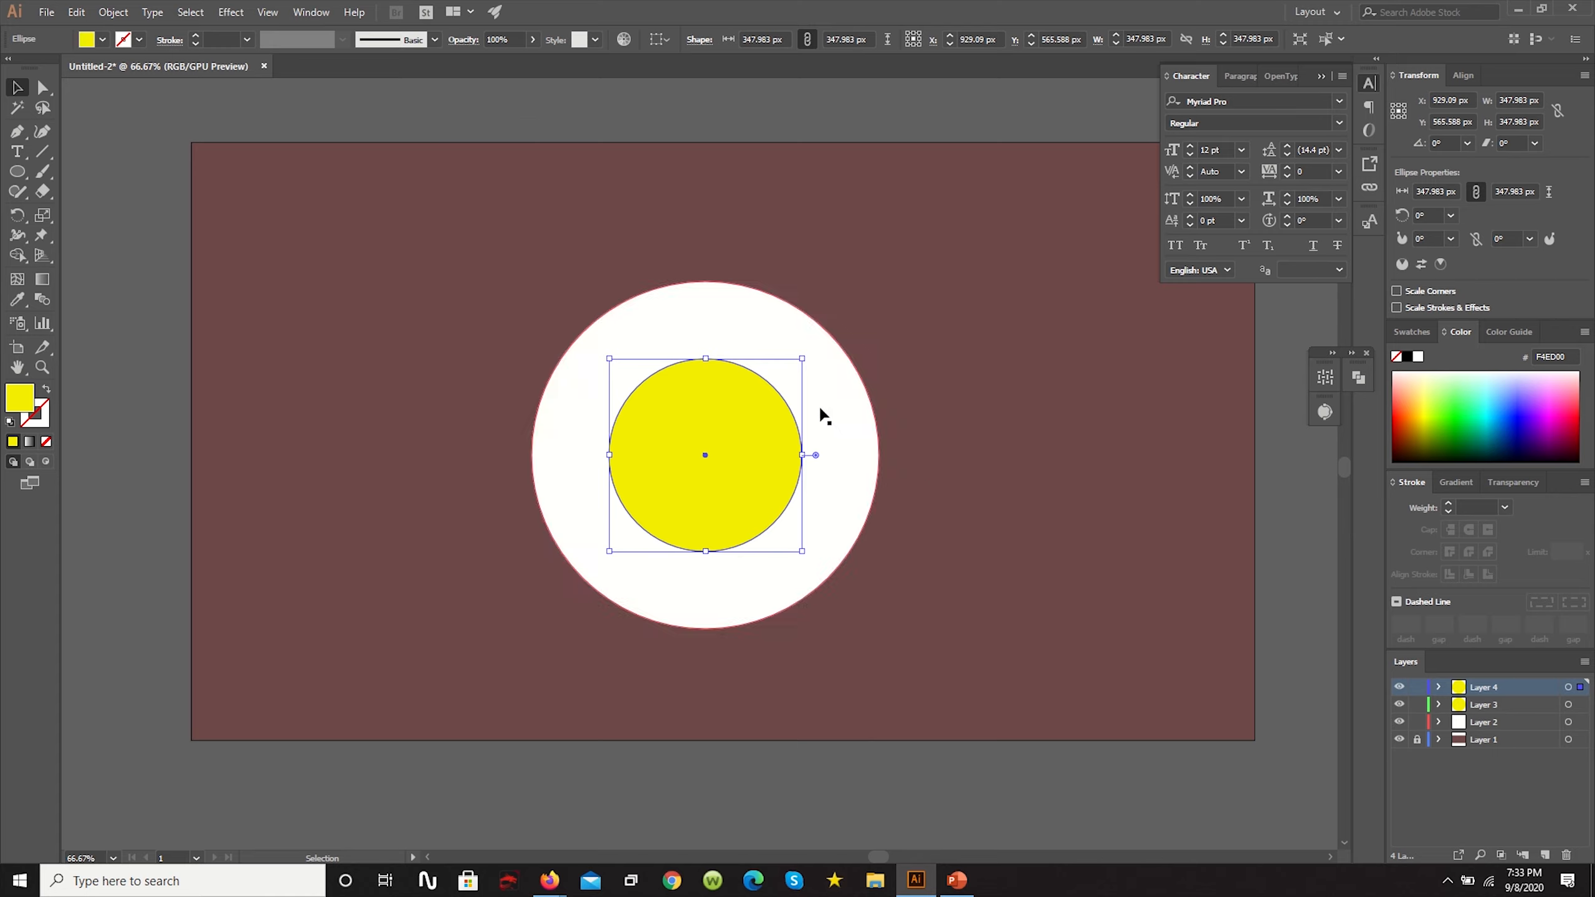
# - Shrink the circle on Layer 4 about its centre to about 235 px and set its fill to None
pyautogui.hotkey('ctrl', 't')
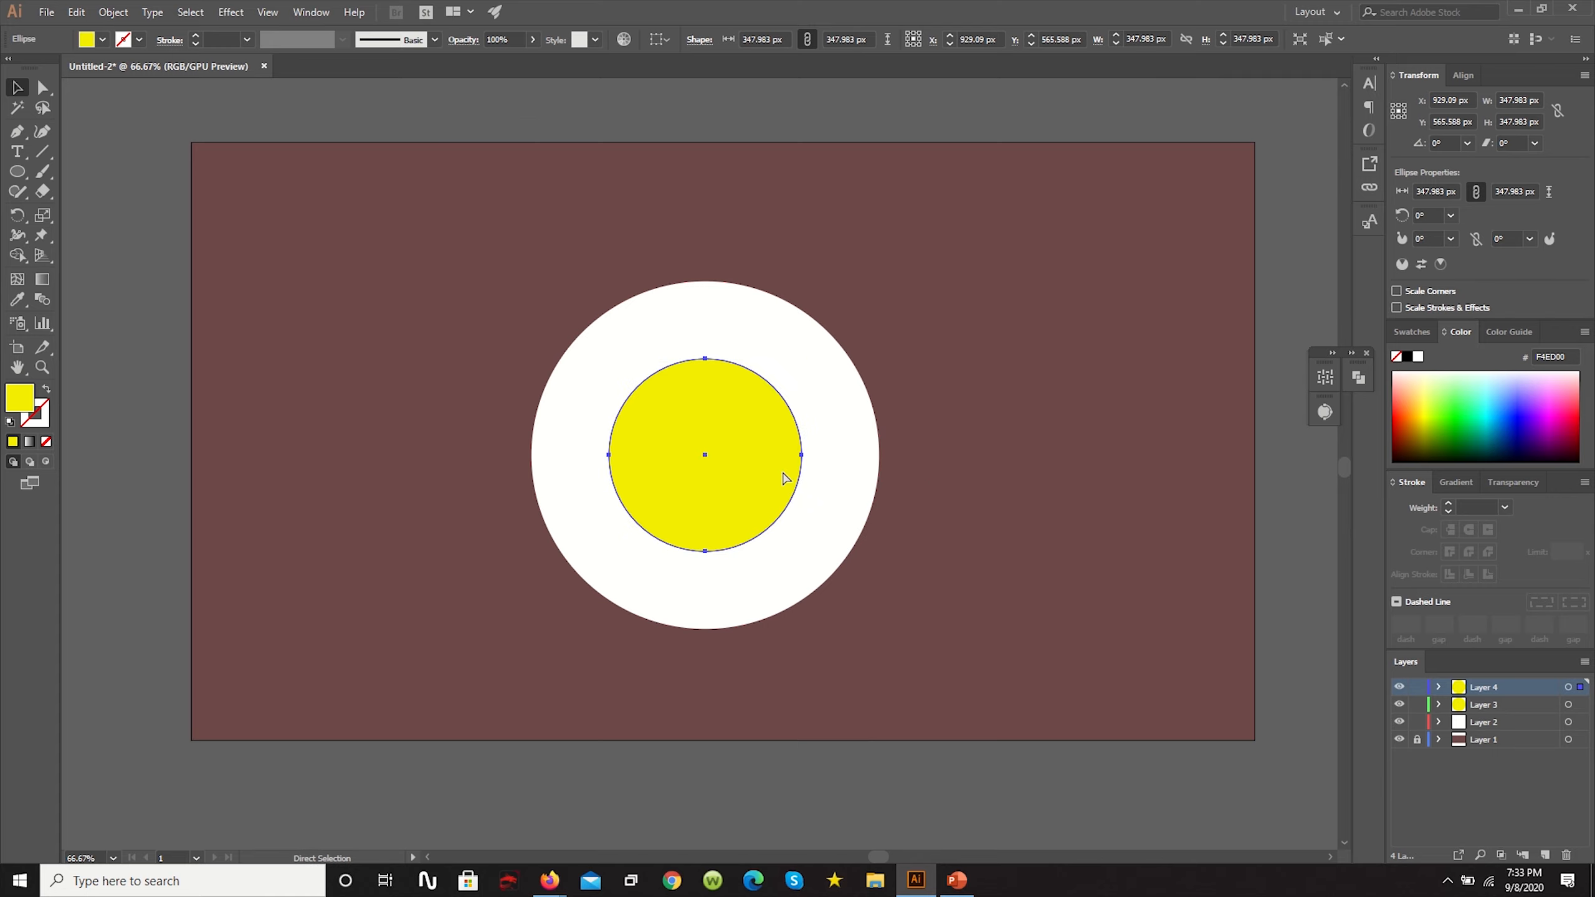
pyautogui.moveTo(803, 552); pyautogui.dragTo(773, 522)
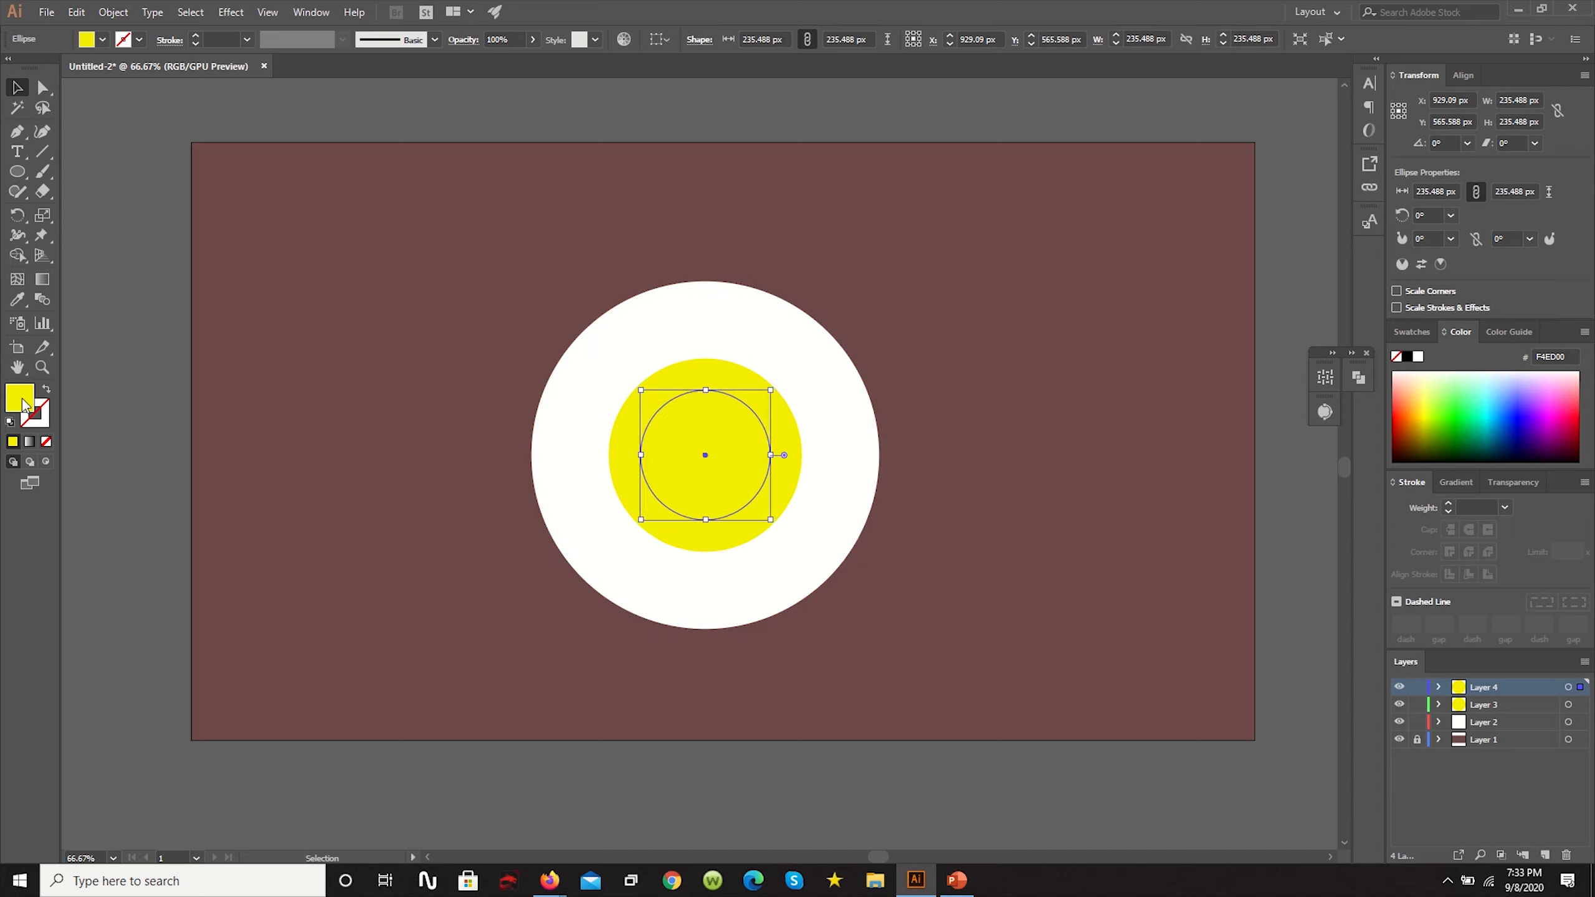
pyautogui.click(46, 442)
pyautogui.click(39, 425)
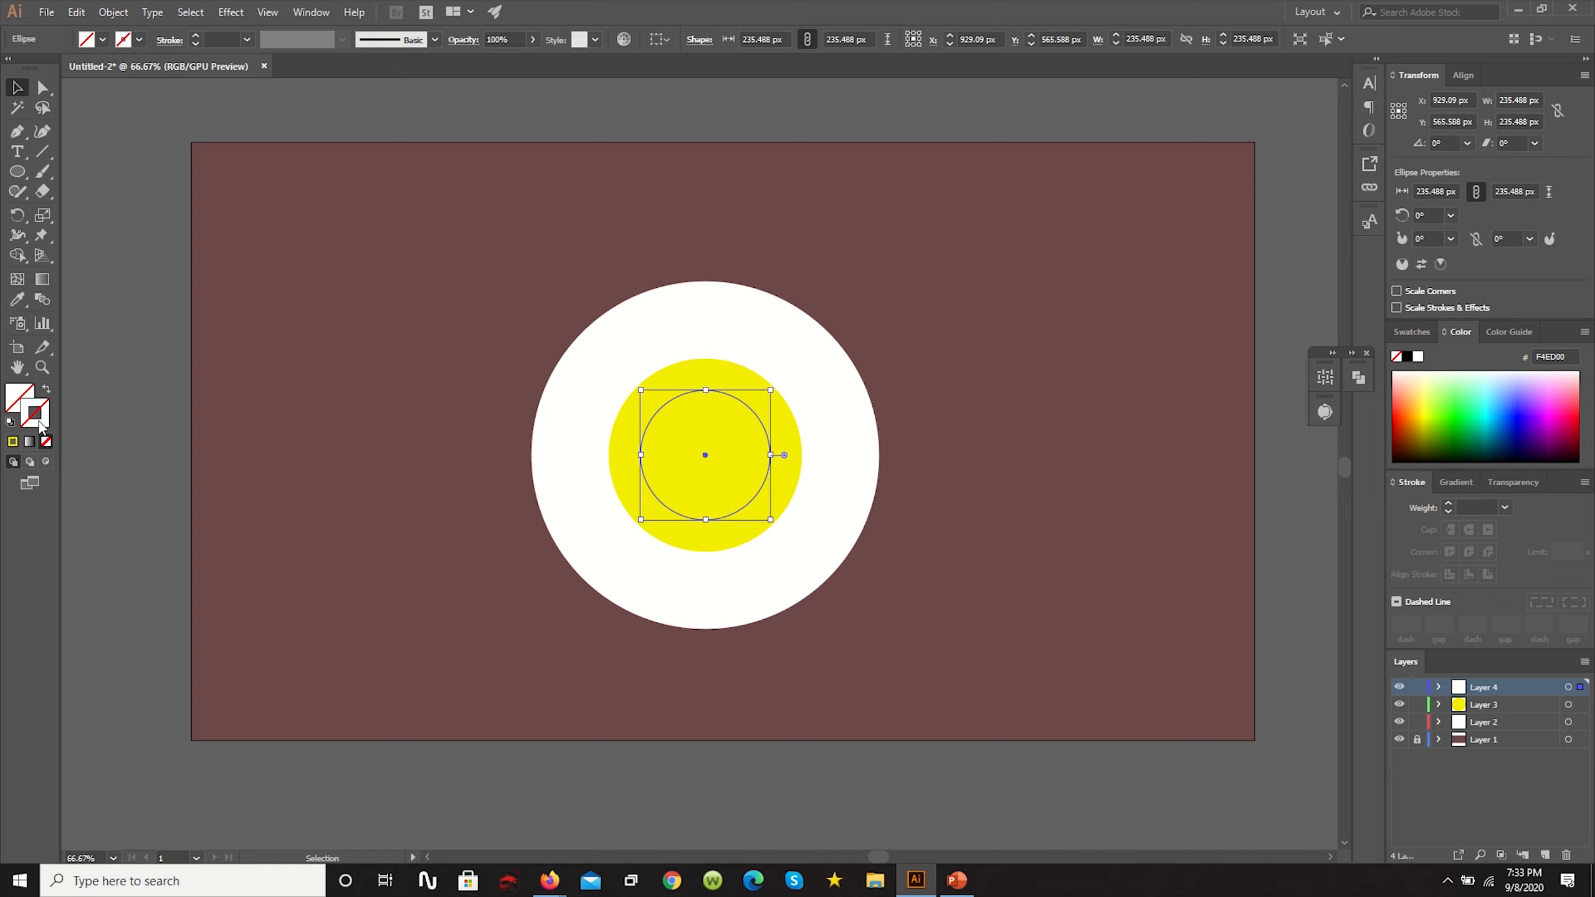
# - Give the small inner circle a white (FFFFFF) stroke and raise its weight to about 16 pt
pyautogui.doubleClick(29, 424)
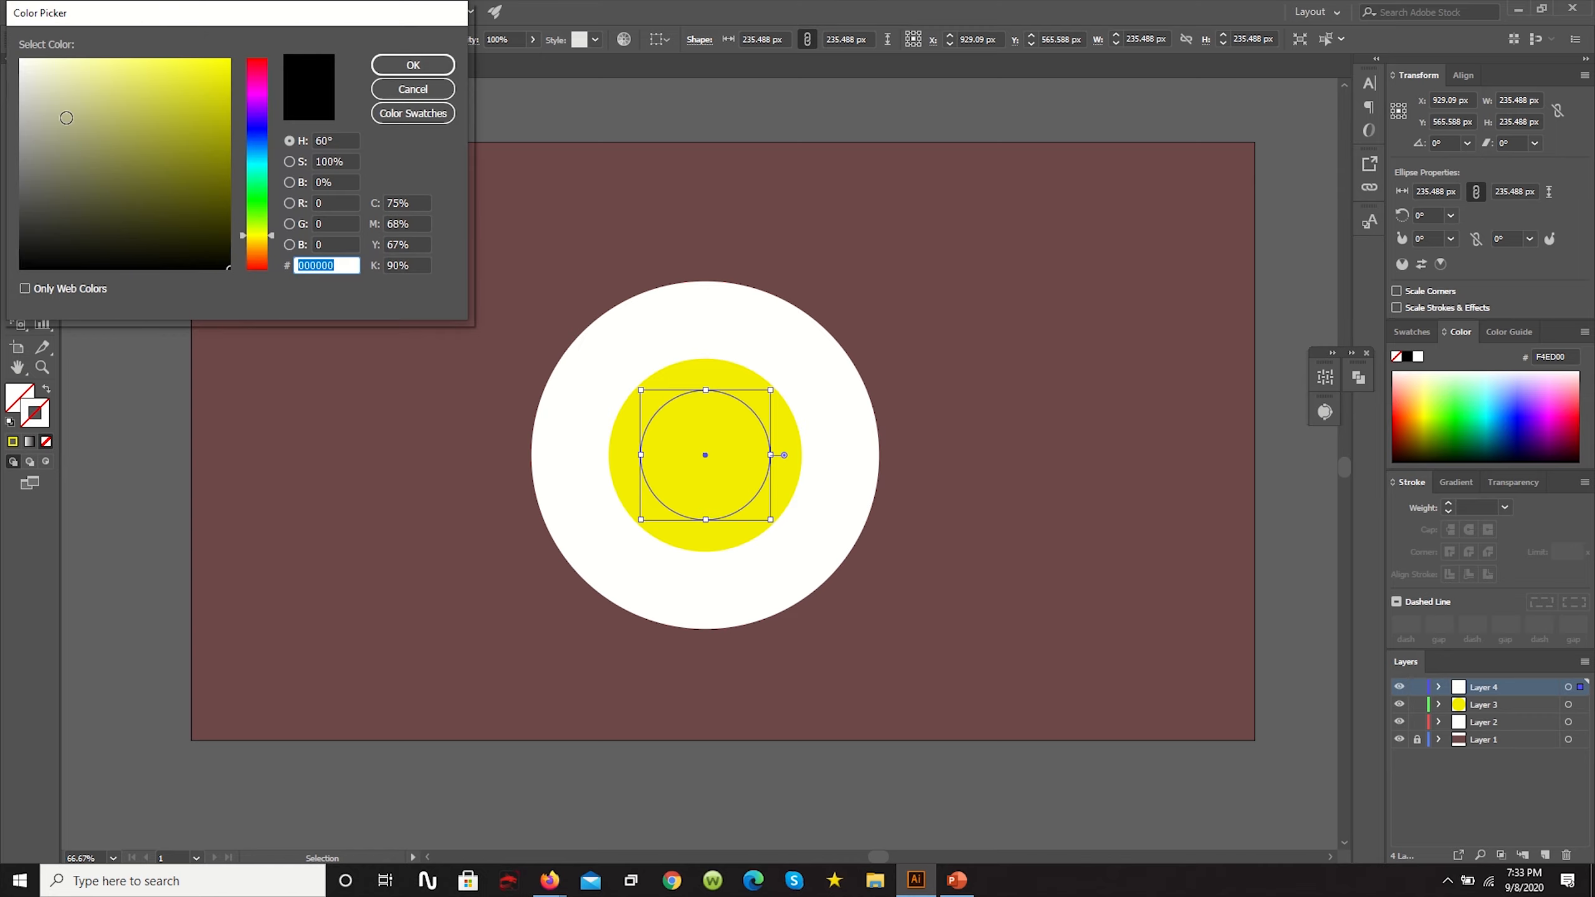
pyautogui.click(20, 58)
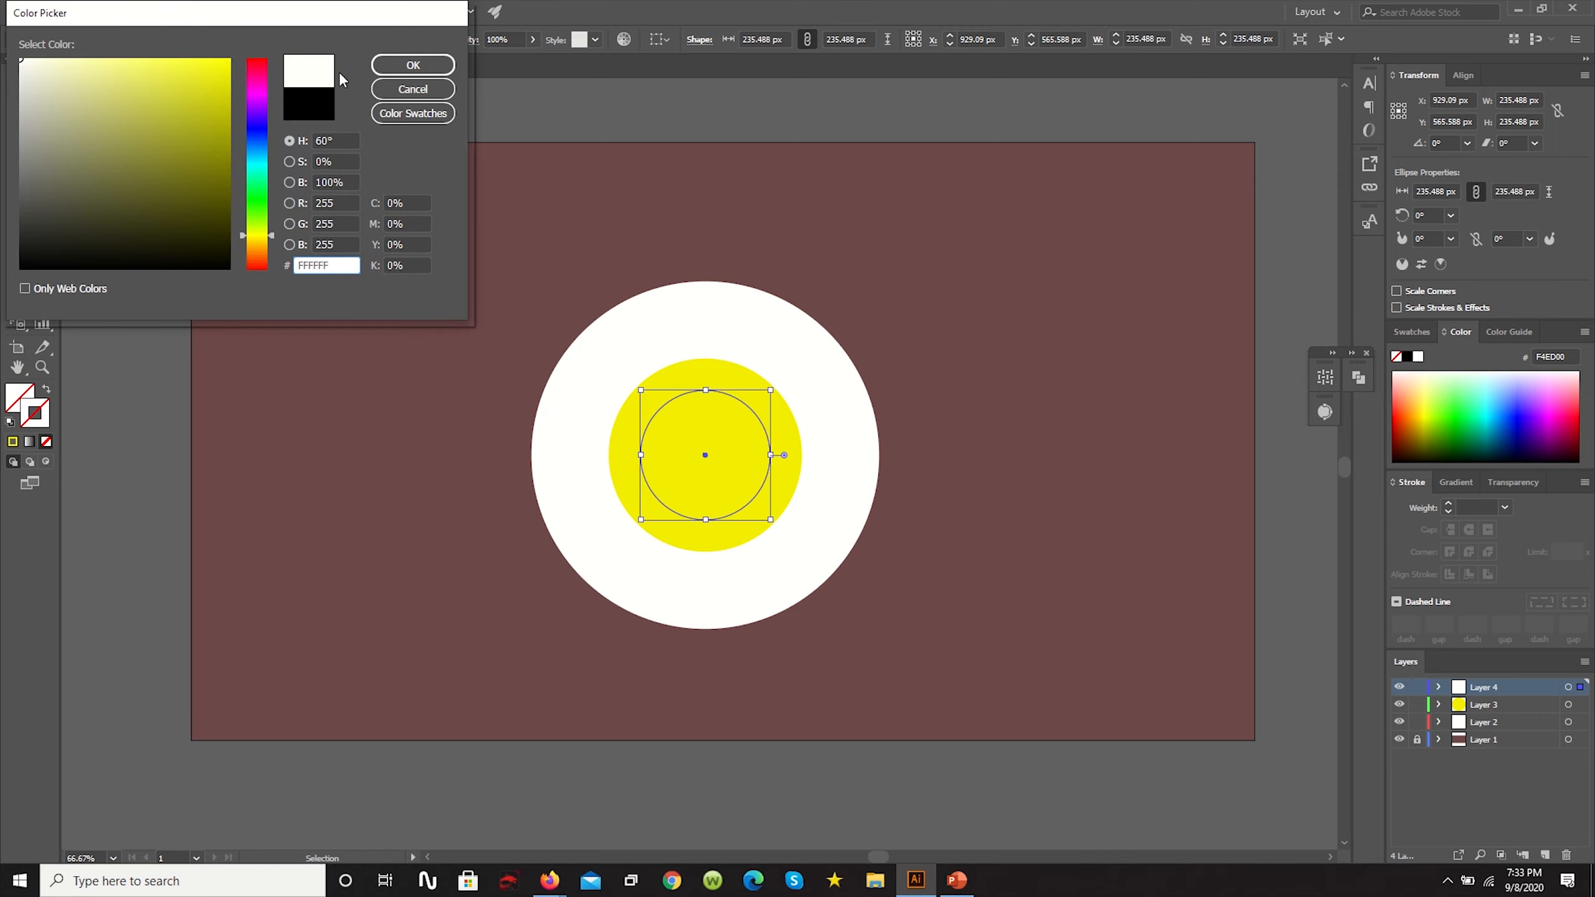
pyautogui.click(413, 65)
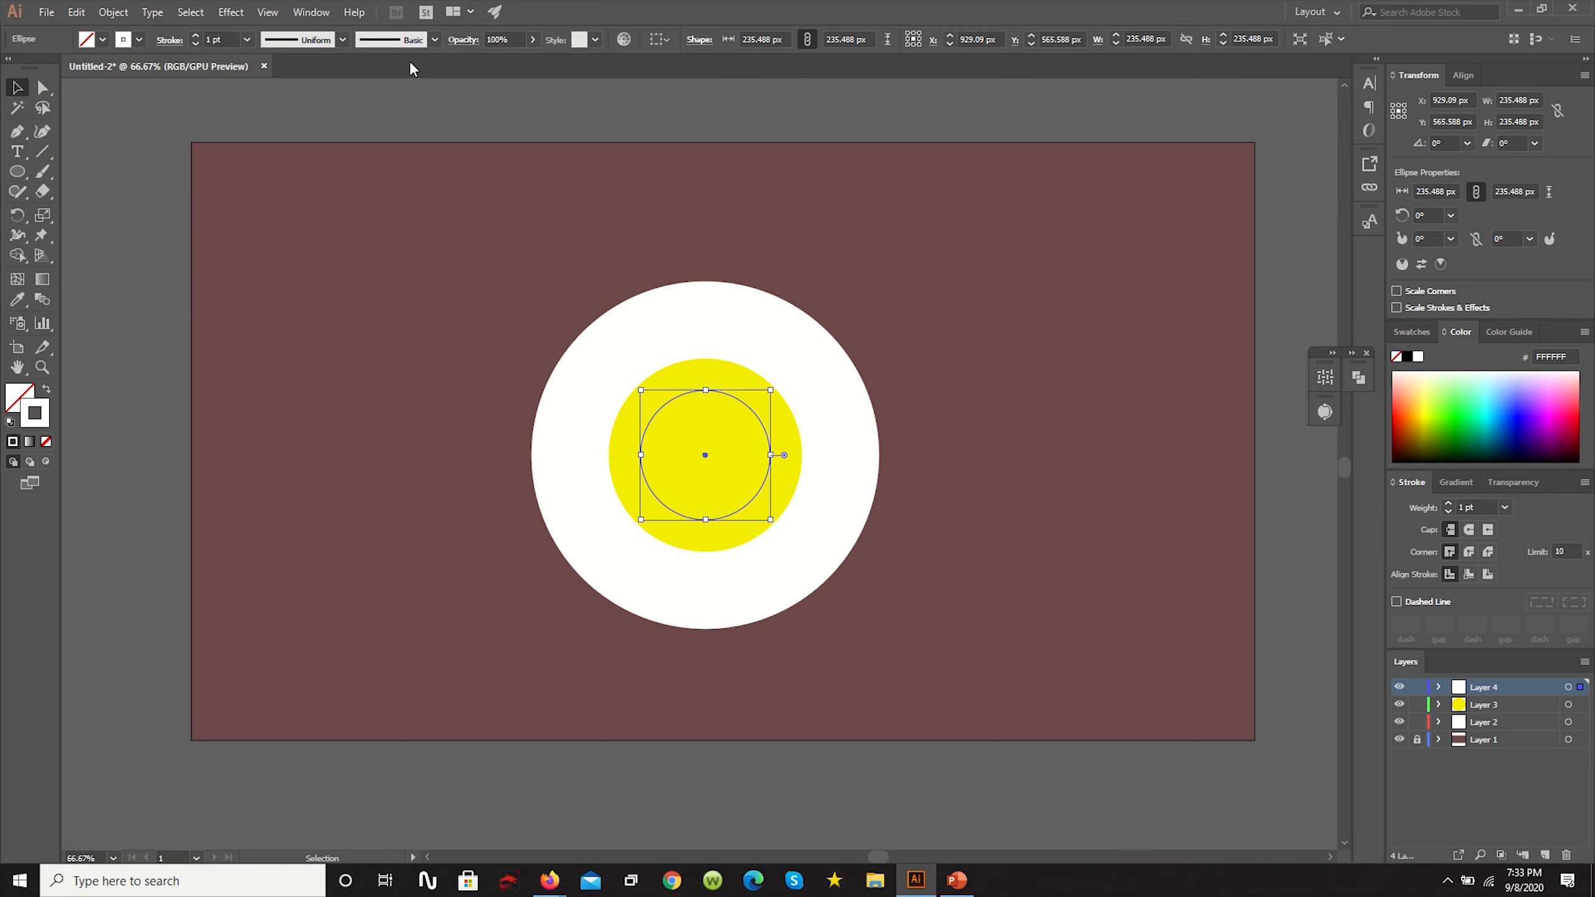
pyautogui.click(198, 36)
pyautogui.click(196, 36)
pyautogui.click(197, 36)
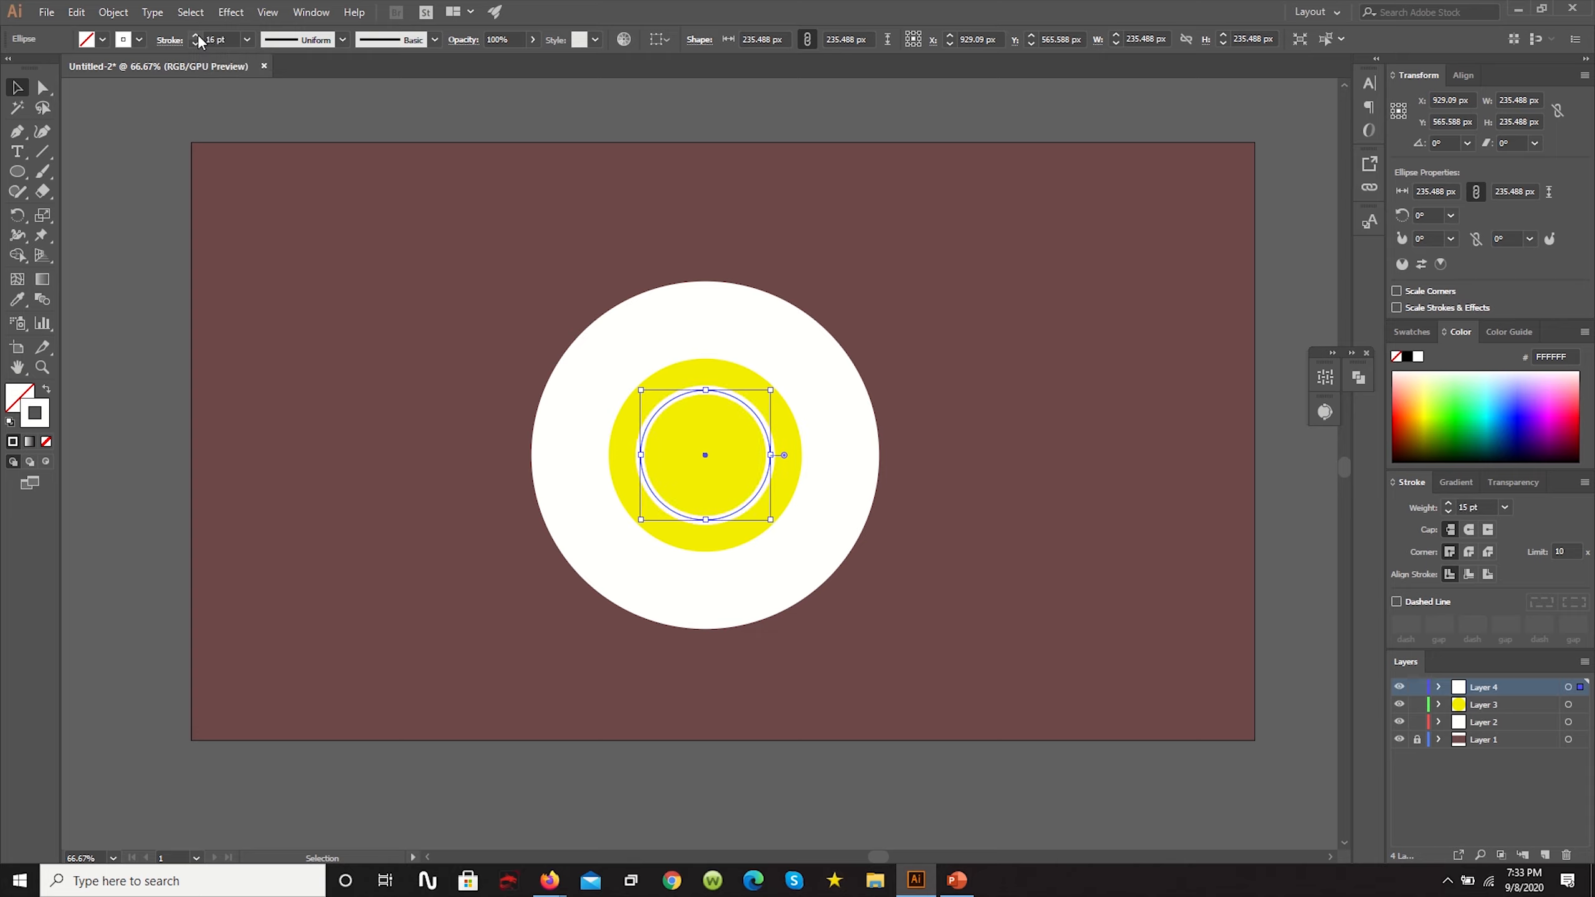